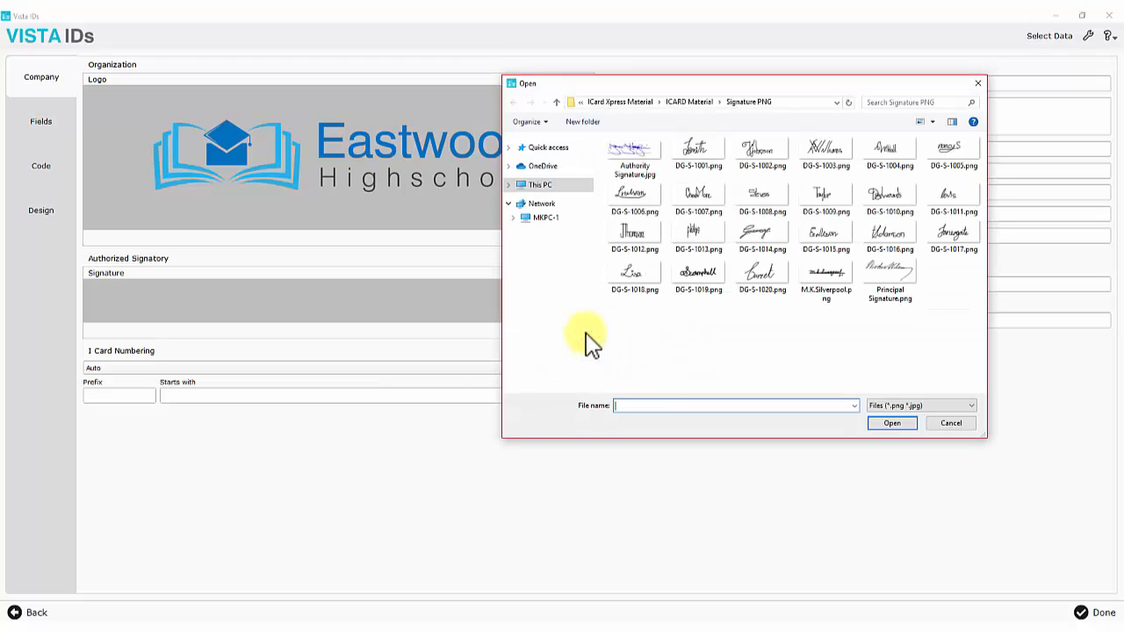
# Load the signature image and enter 'Eastwood High School' with the school's address
pyautogui.click(827, 281)
pyautogui.click(883, 429)
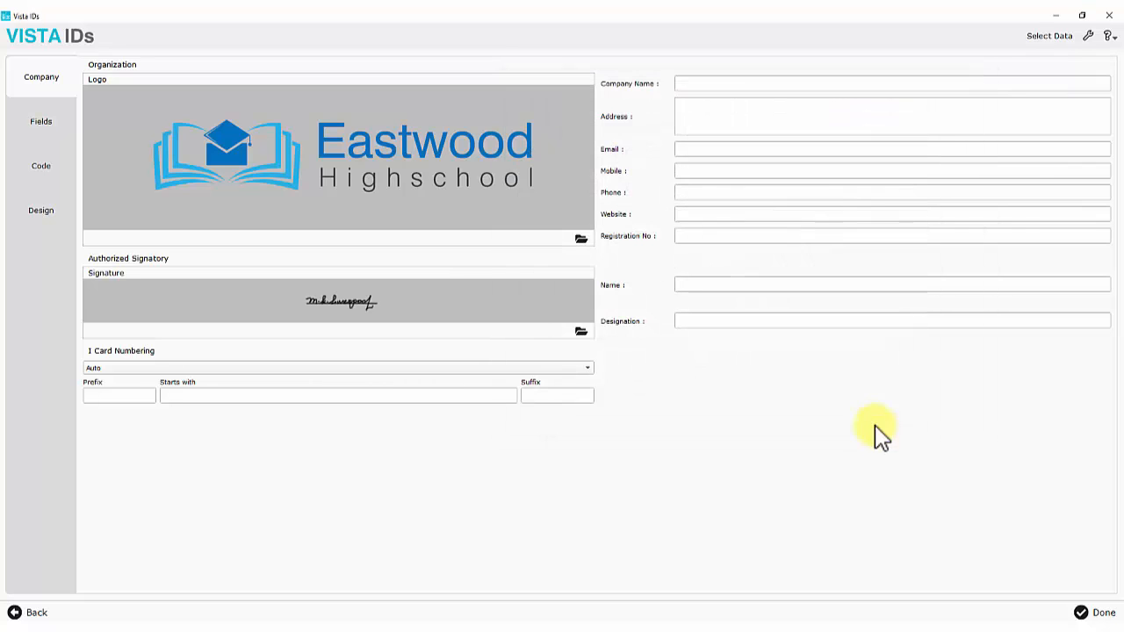
pyautogui.click(709, 83)
pyautogui.write('Eastwood High School')
pyautogui.click(710, 111)
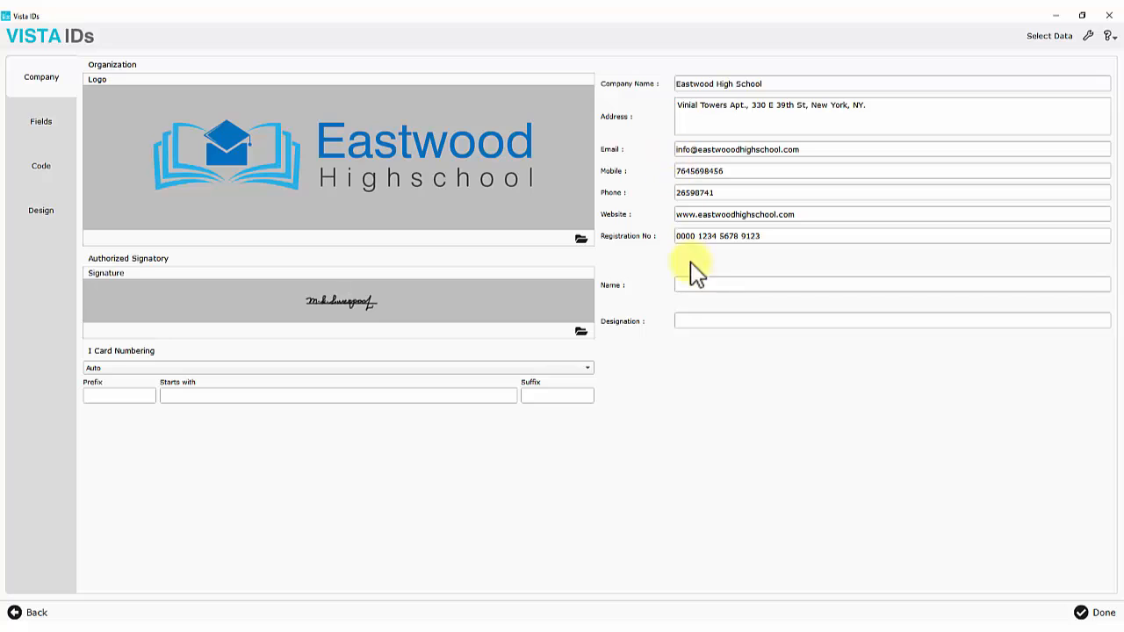
# Enter the signatory's name with the designation Vice Principal
pyautogui.click(697, 283)
pyautogui.click(694, 321)
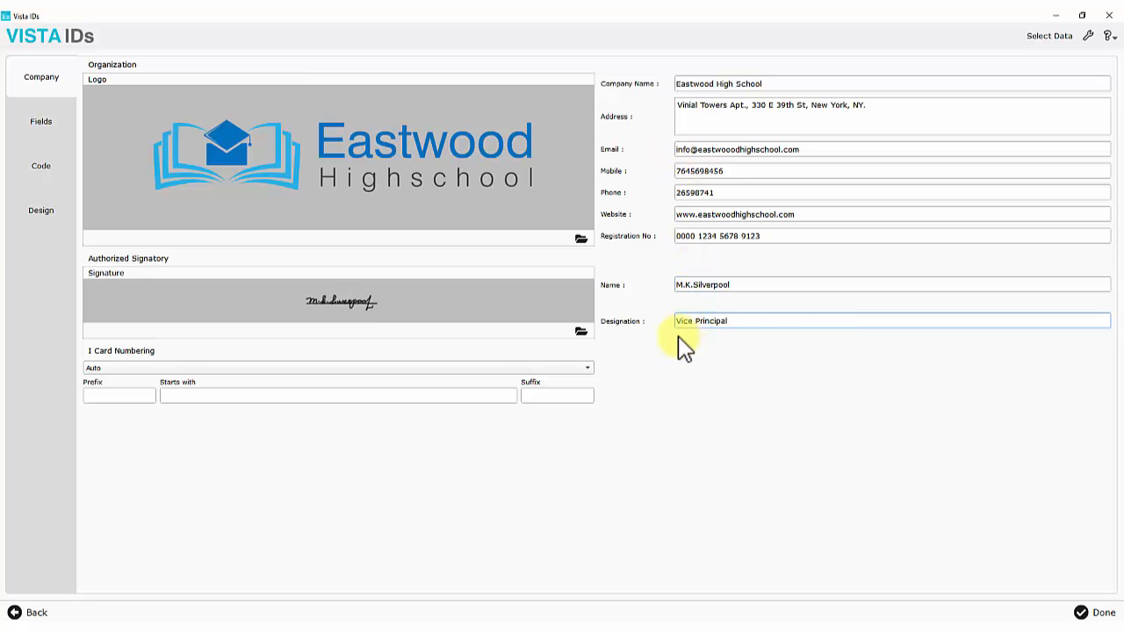
pyautogui.write('Vice Principal')
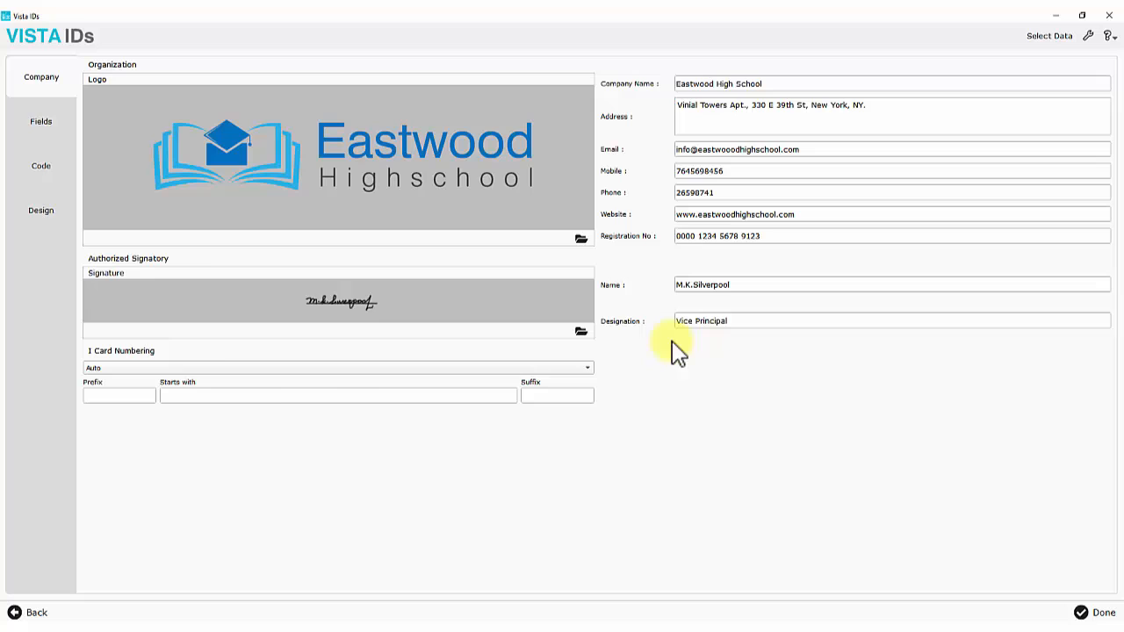
# Keep Auto card numbering with prefix EH_ starting at 1001
pyautogui.click(125, 368)
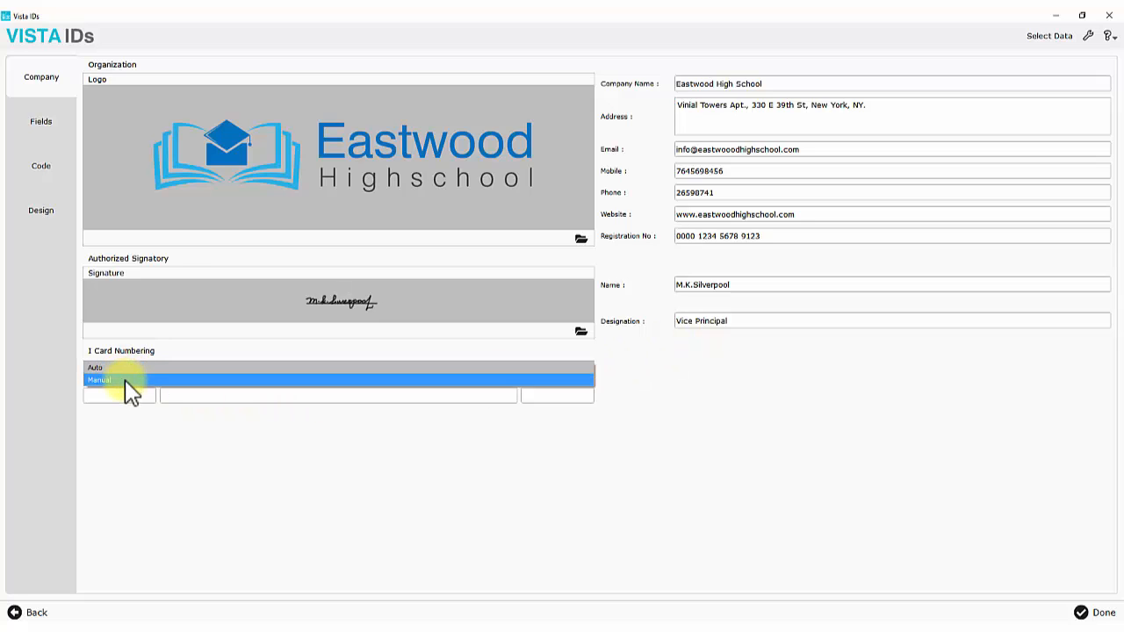
pyautogui.click(125, 368)
pyautogui.click(117, 396)
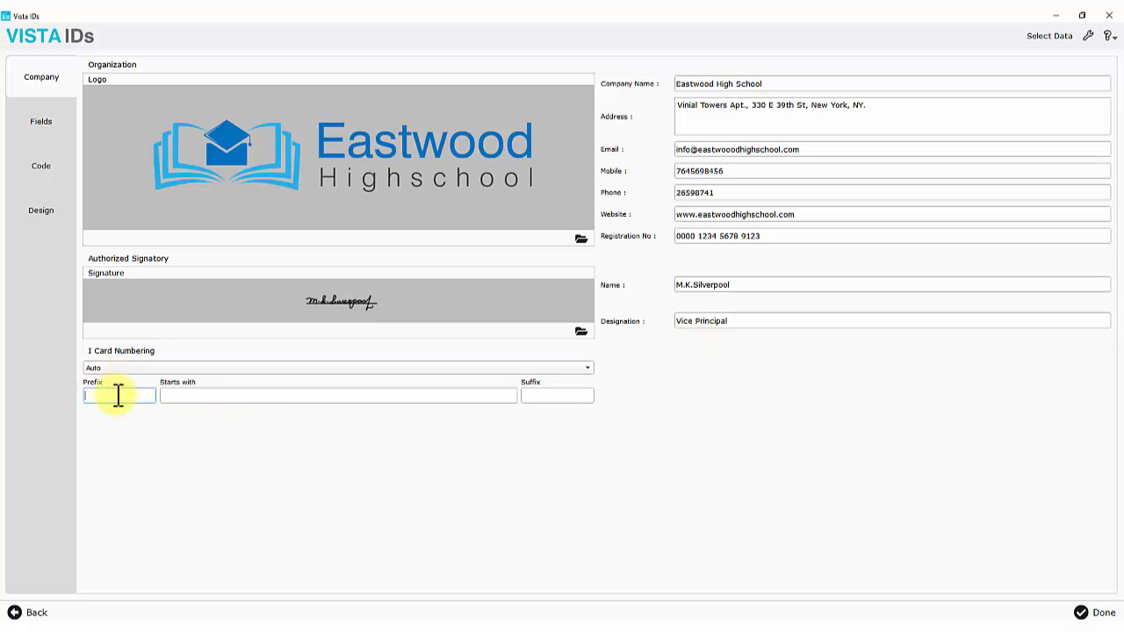
pyautogui.write('EH_')
pyautogui.click(181, 396)
pyautogui.write('1001')
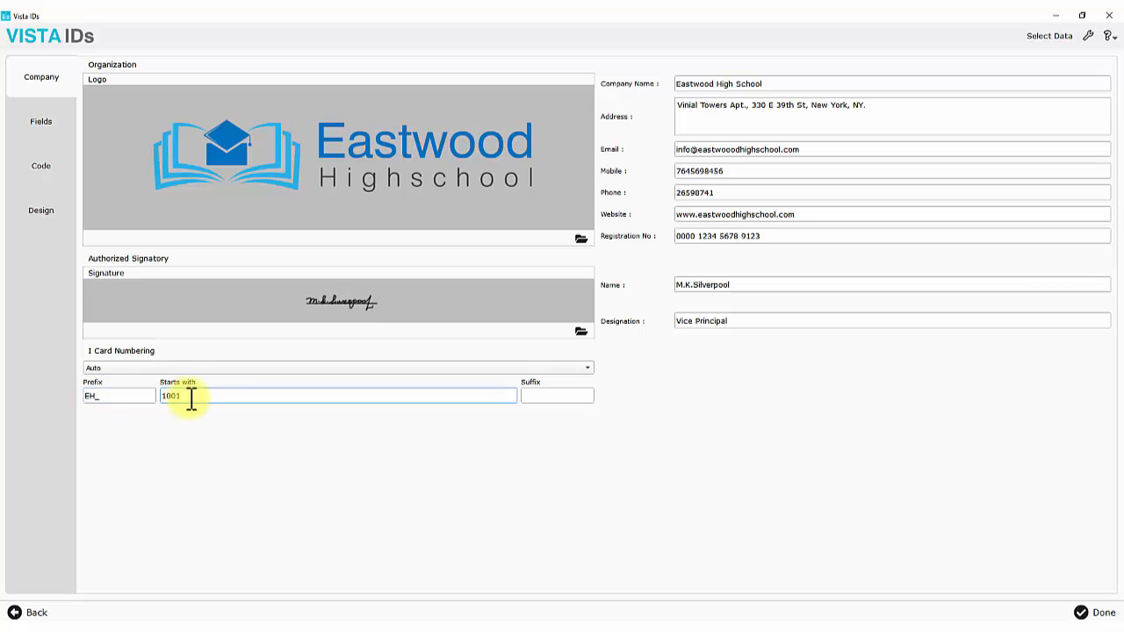
pyautogui.click(540, 396)
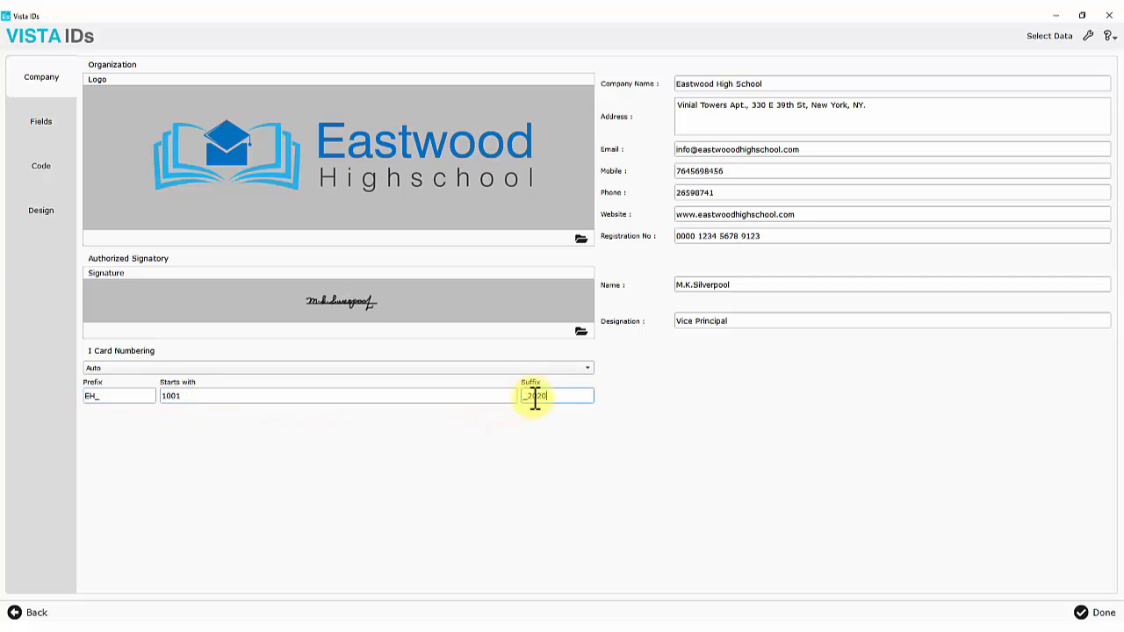
# Untick unwanted fixed fields, including Email, Category, SubCategory and Joining Date
pyautogui.click(46, 127)
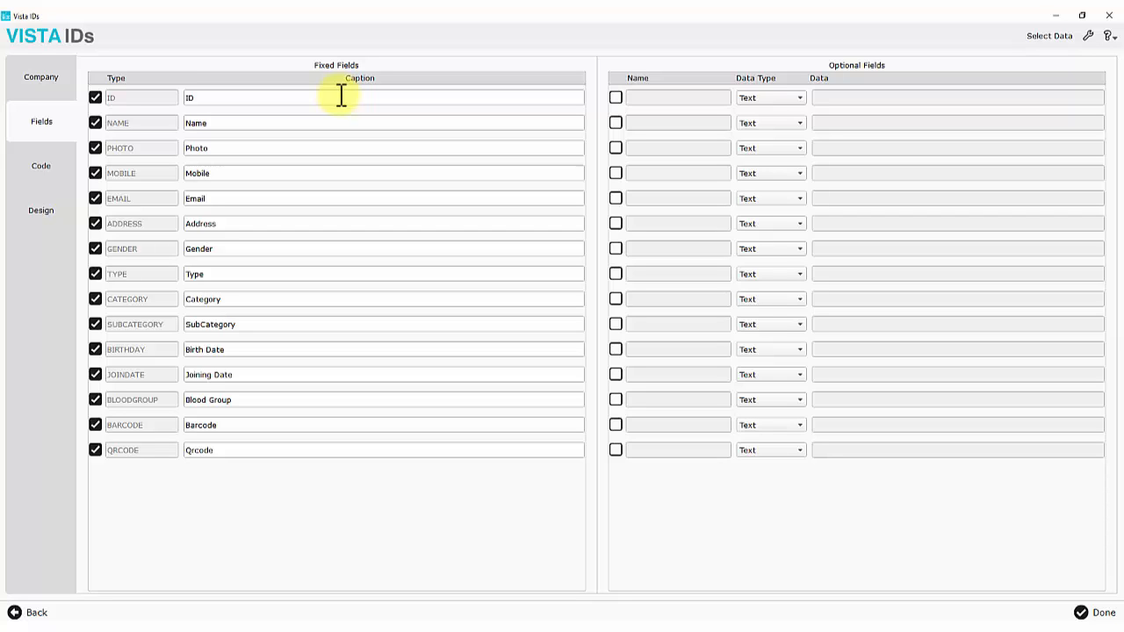
pyautogui.click(96, 97)
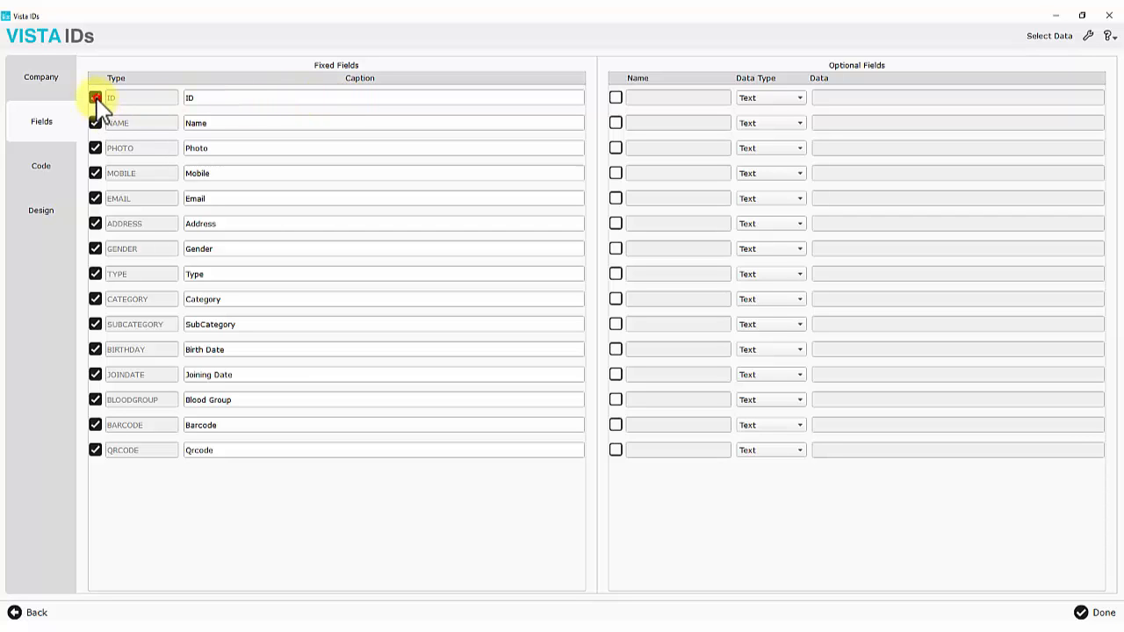
pyautogui.click(95, 199)
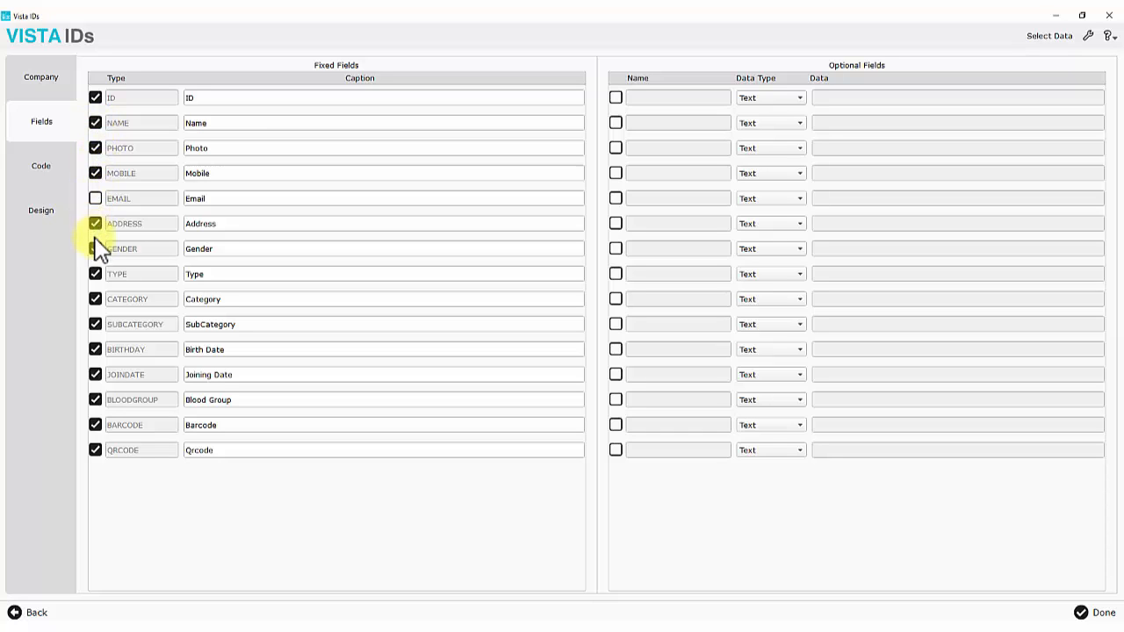
pyautogui.click(94, 298)
pyautogui.click(95, 324)
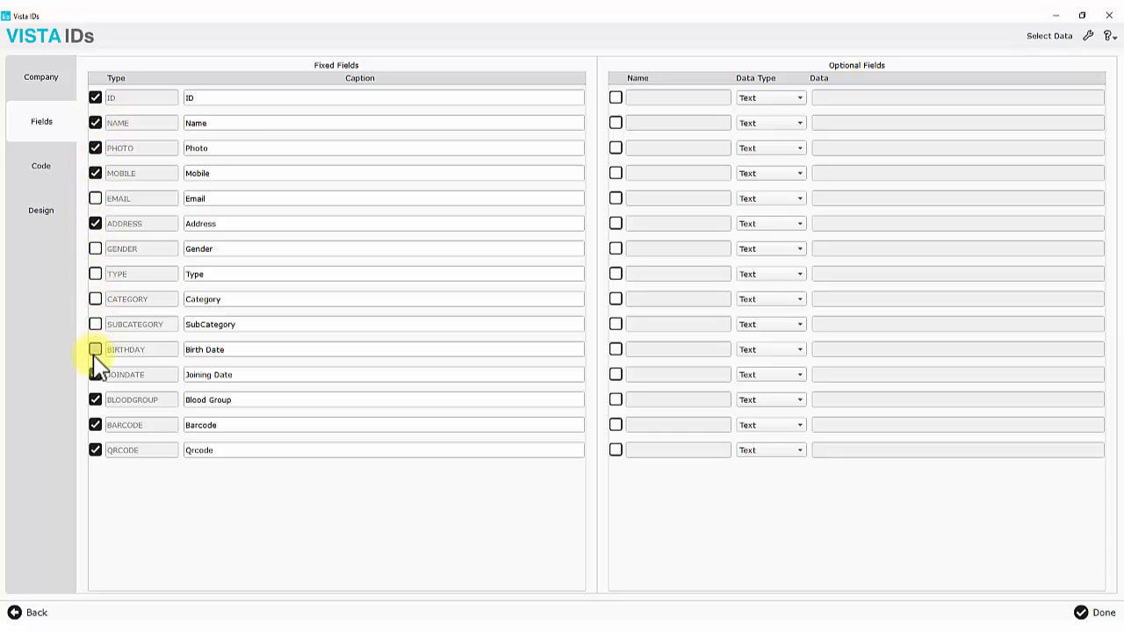
pyautogui.click(95, 374)
# Rename the Blood Group caption to Class and Joining Date to Parent Name
pyautogui.moveTo(238, 401); pyautogui.dragTo(186, 375)
pyautogui.write('Class')
pyautogui.click(94, 374)
pyautogui.write('Parent Name')
pyautogui.click(312, 469)
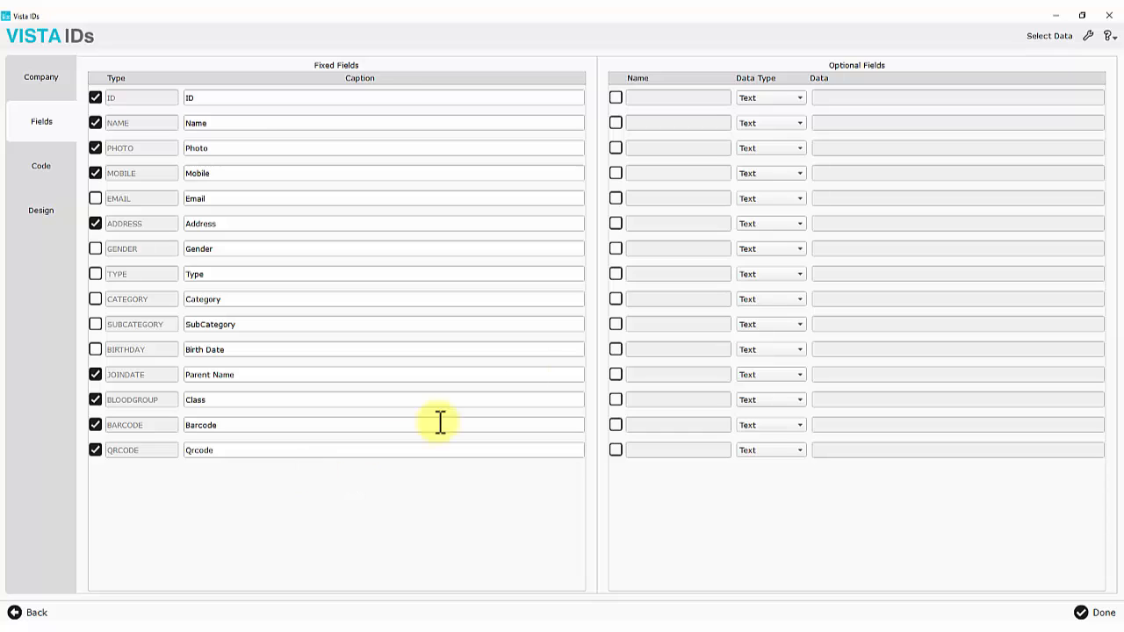
# Try a List-type optional field with values A, B, C, D, then revert and remove it
pyautogui.click(793, 101)
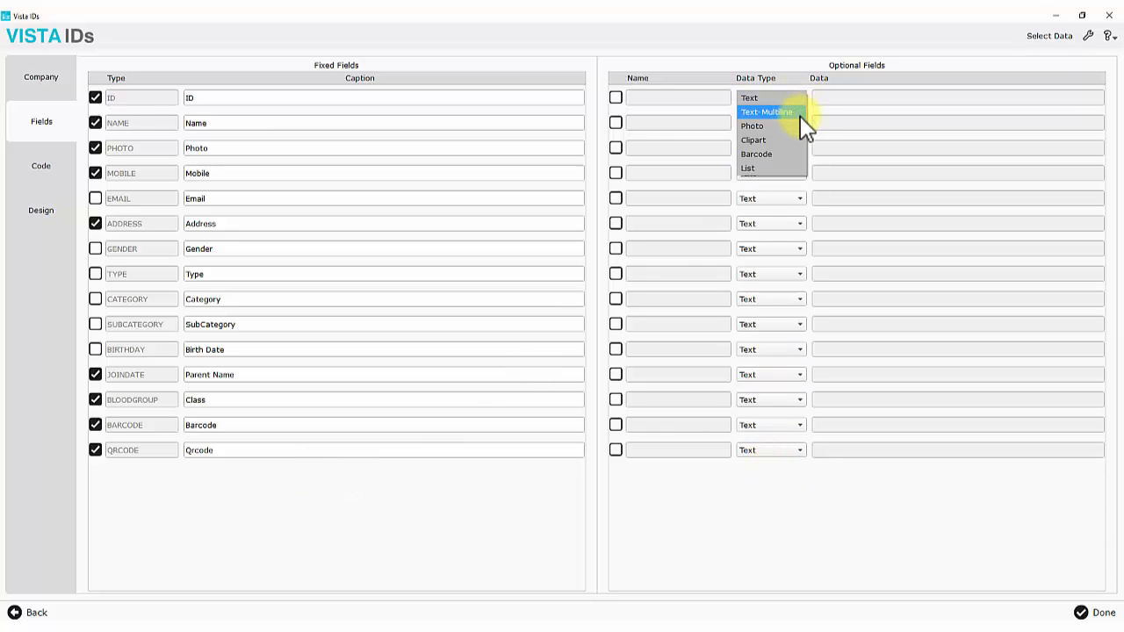
pyautogui.click(800, 167)
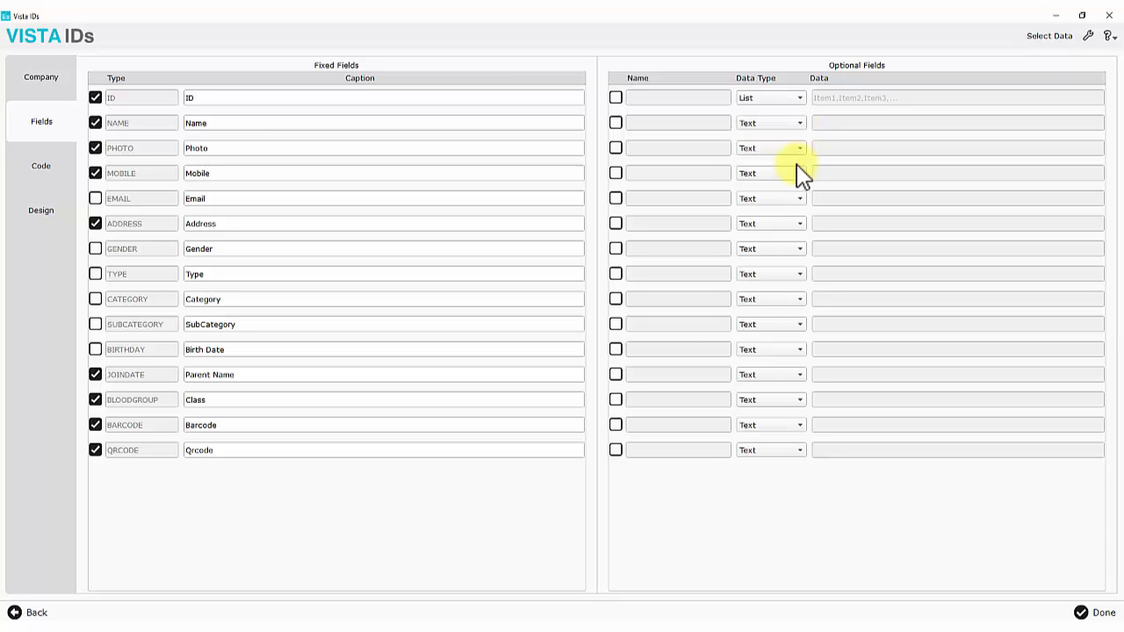
pyautogui.click(616, 97)
pyautogui.click(654, 98)
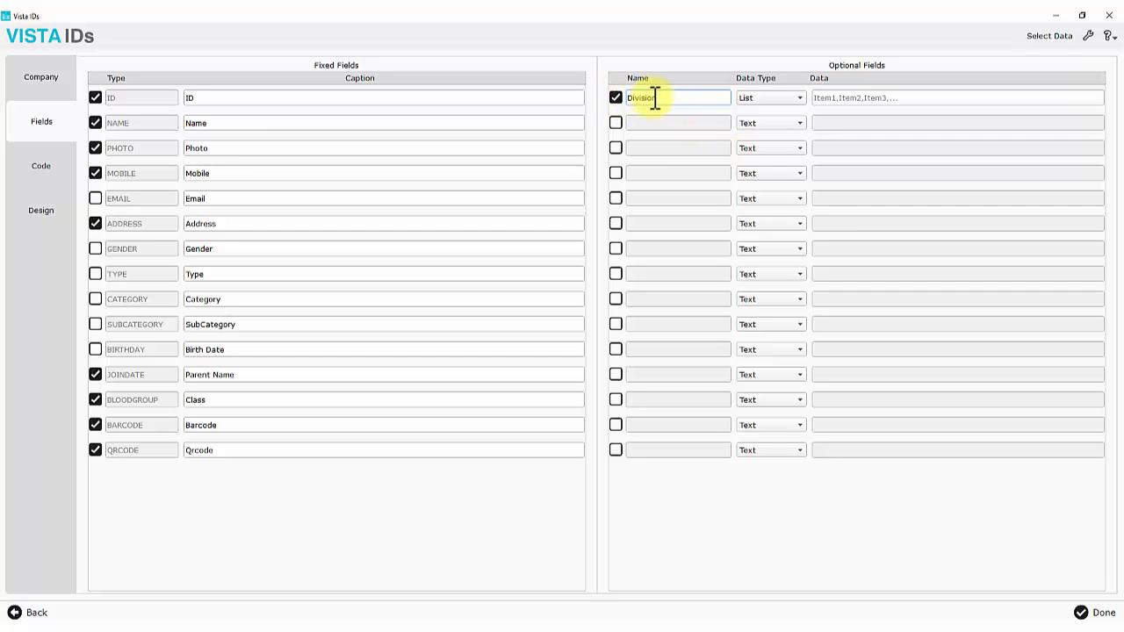
pyautogui.click(836, 97)
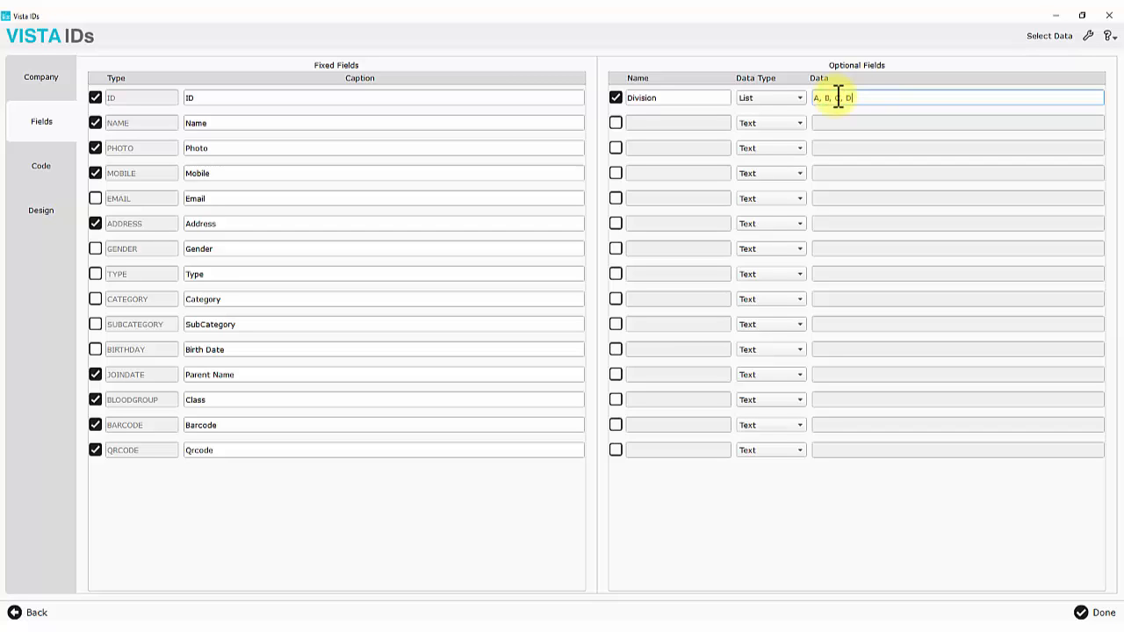
pyautogui.write('A, B, C, D')
pyautogui.moveTo(865, 96); pyautogui.dragTo(811, 103)
pyautogui.press('BackSpace')
pyautogui.click(781, 99)
pyautogui.click(734, 28)
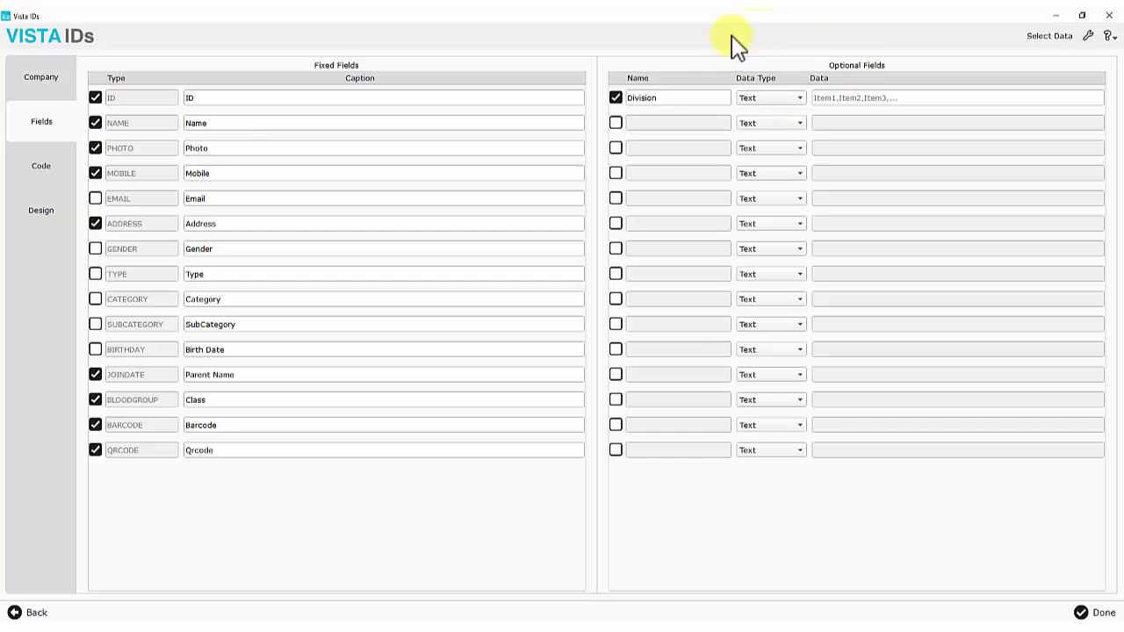
pyautogui.click(616, 98)
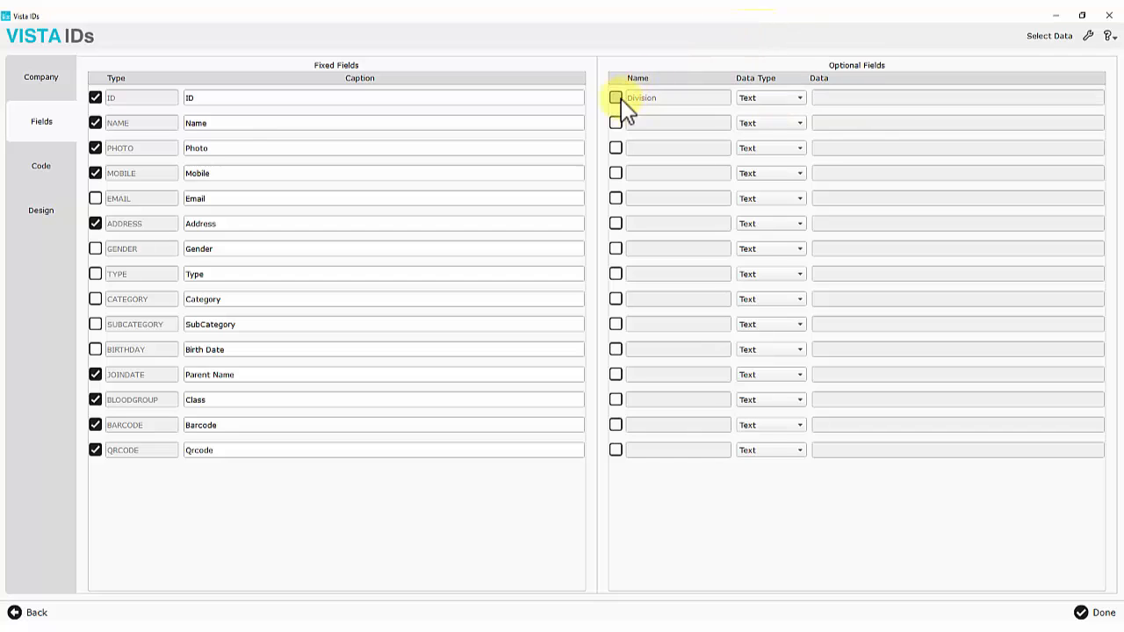
# Turn the Barcode and Qrcode fields off, then switch Barcode back on
pyautogui.click(94, 425)
pyautogui.click(95, 450)
pyautogui.click(94, 425)
# Keep ID as the barcode data and change the barcode type to Code 39
pyautogui.click(41, 169)
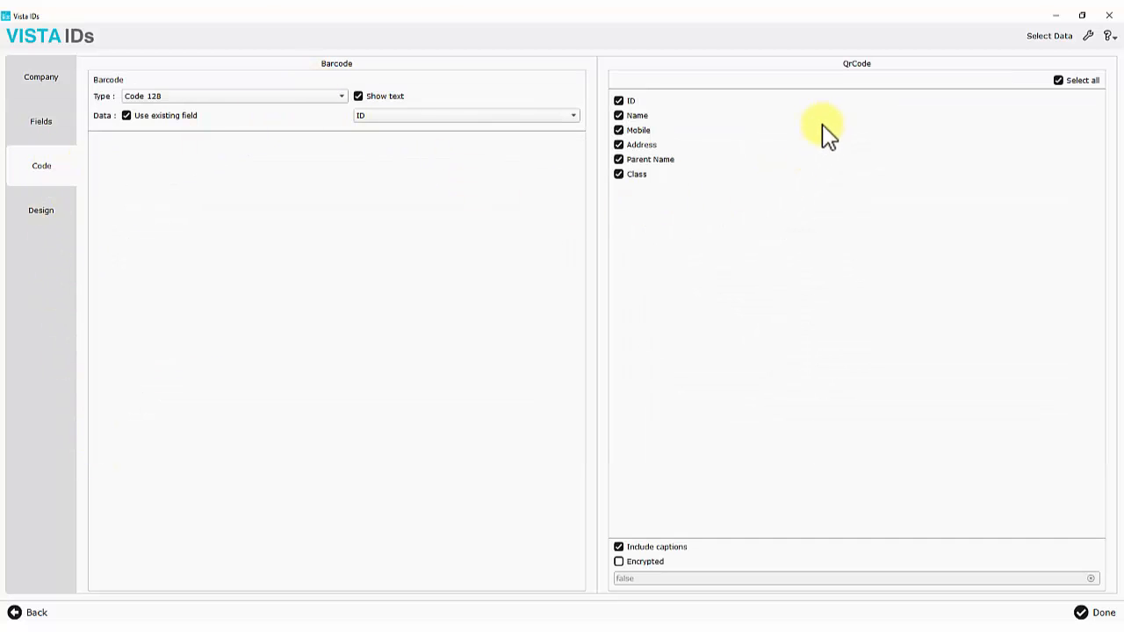
pyautogui.click(127, 116)
pyautogui.click(452, 117)
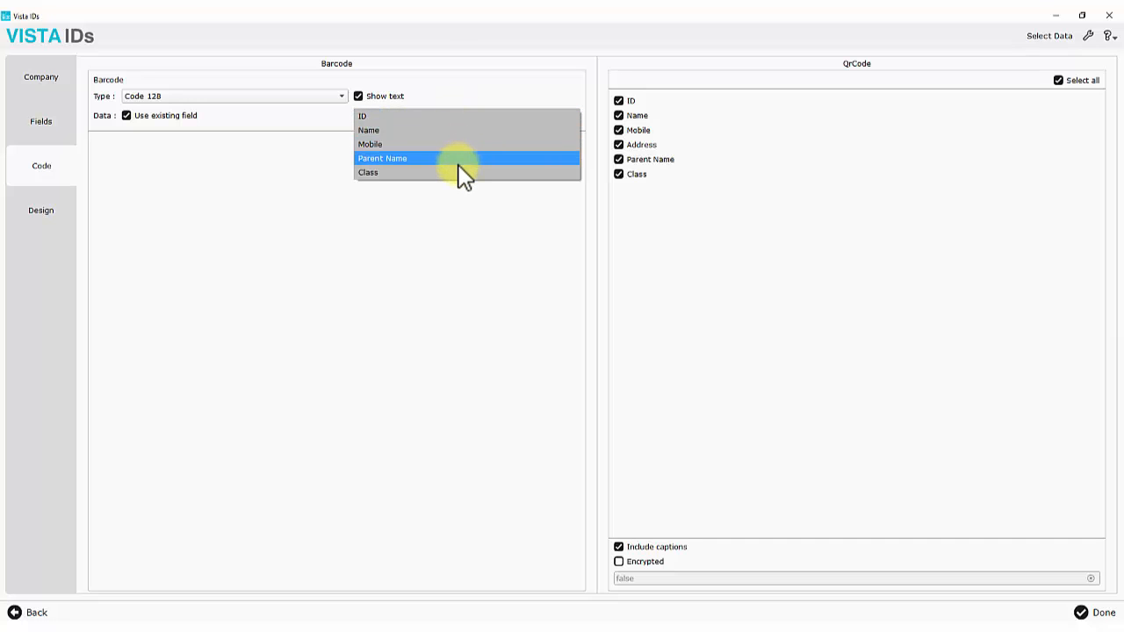
pyautogui.click(404, 118)
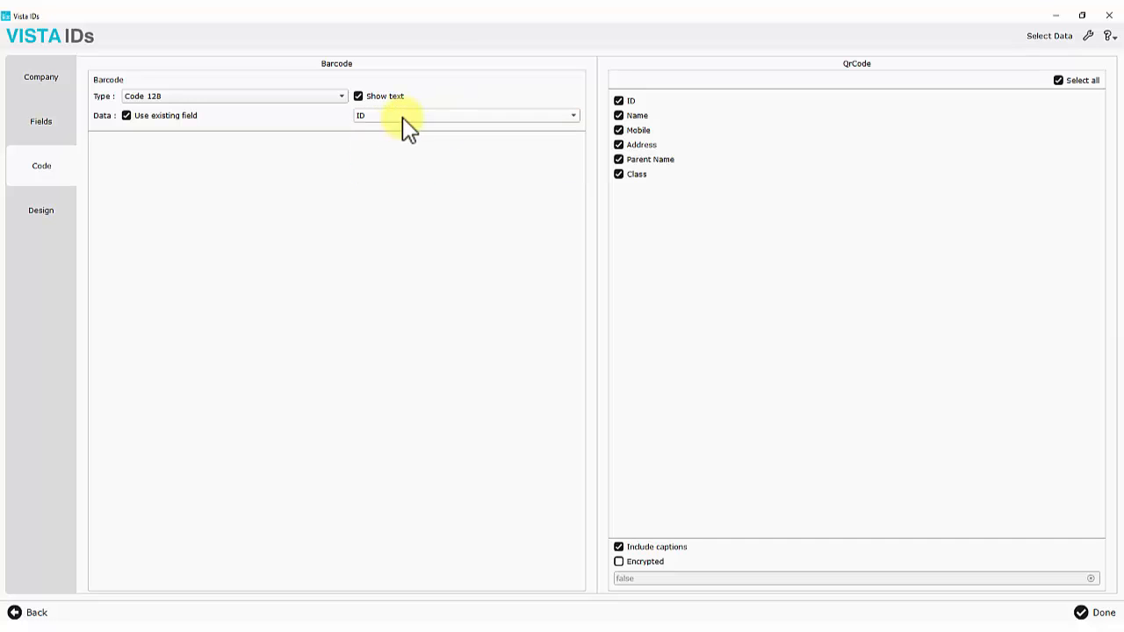
pyautogui.click(305, 95)
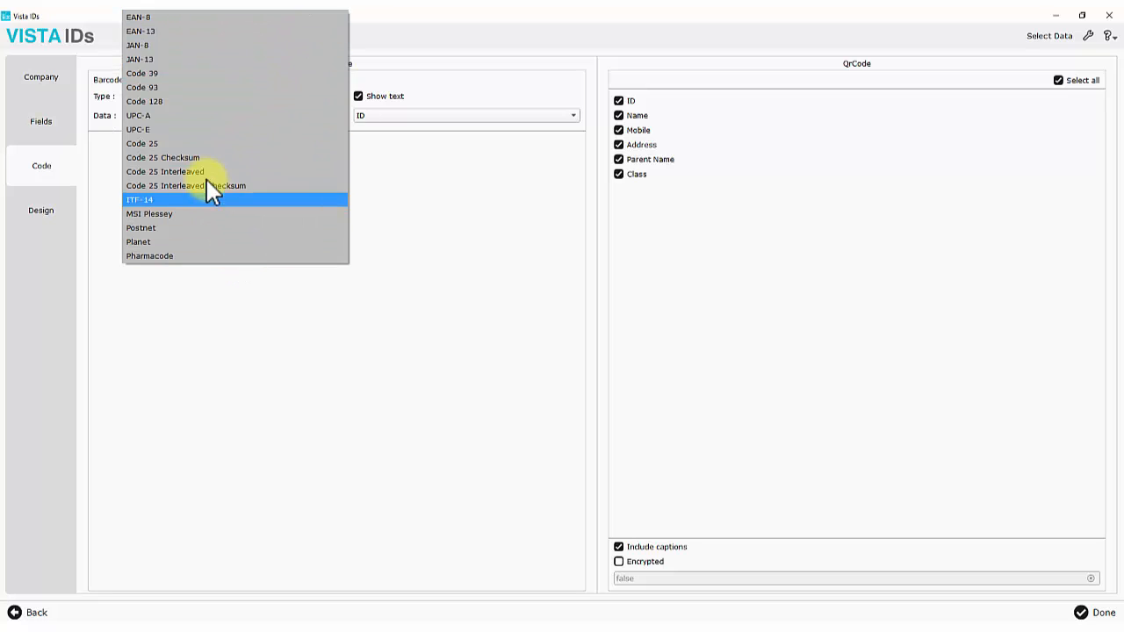
pyautogui.click(184, 74)
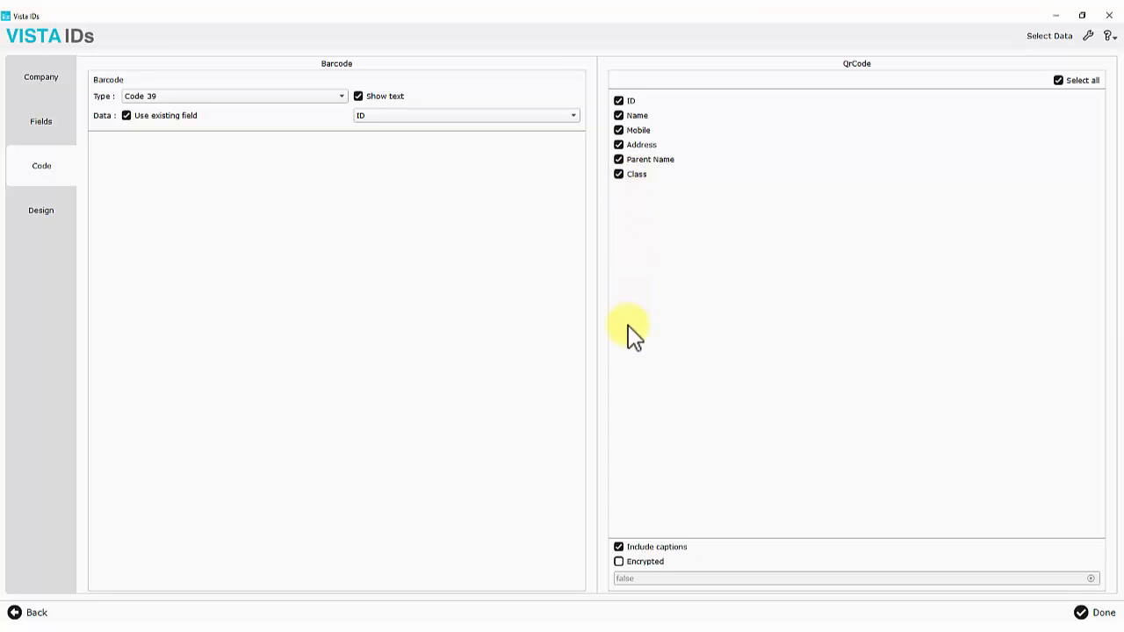
# Tick and then untick QR Encrypted, leaving the QR code unencrypted
pyautogui.click(619, 563)
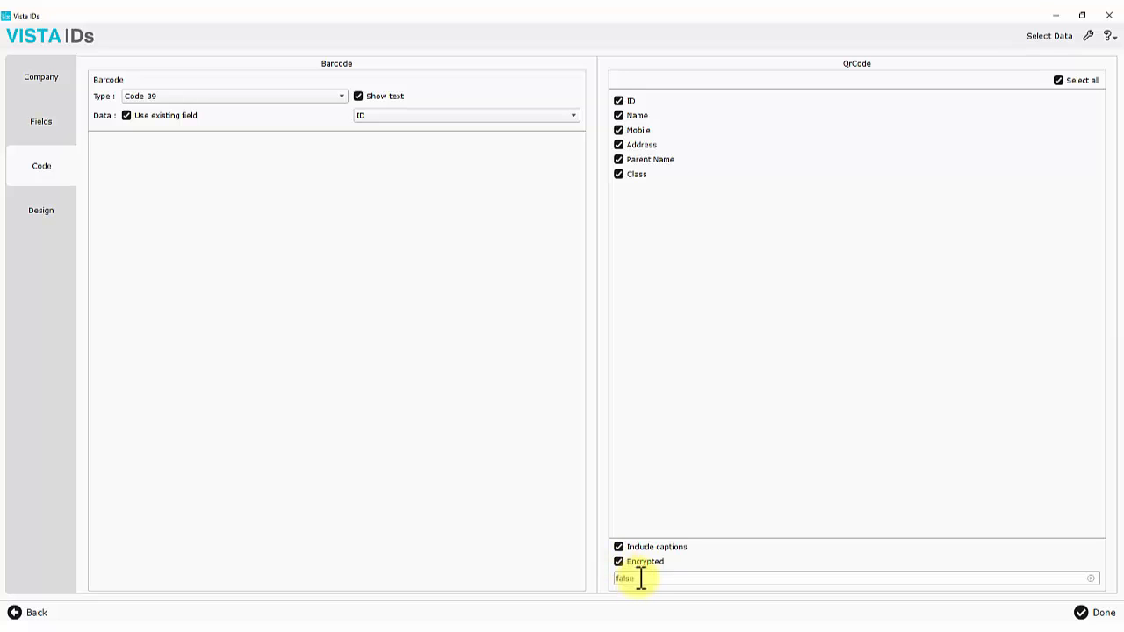
pyautogui.moveTo(646, 580); pyautogui.dragTo(617, 581)
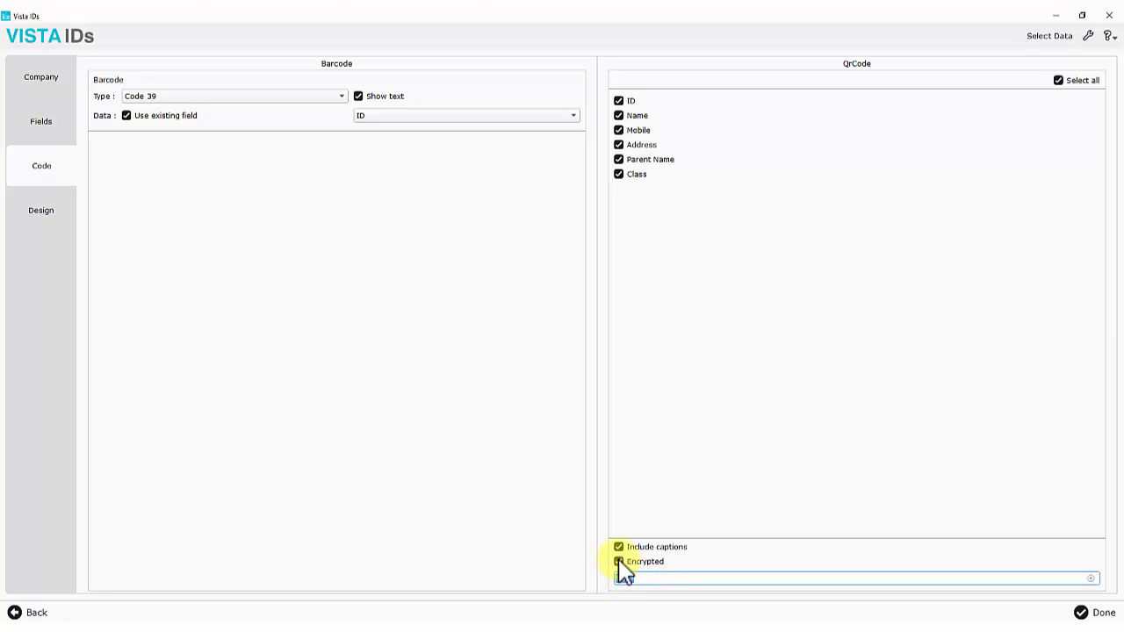
pyautogui.click(619, 562)
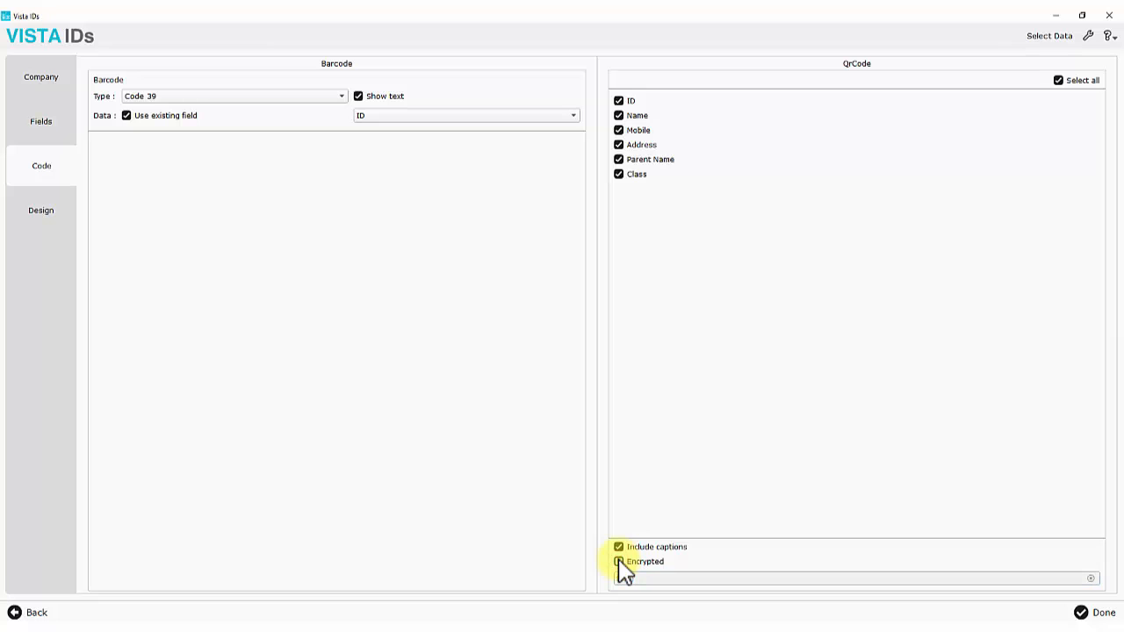
pyautogui.click(54, 213)
# Pick template 0003 from the gallery, then start a new 3.375 x 2.125 inch card
pyautogui.click(620, 432)
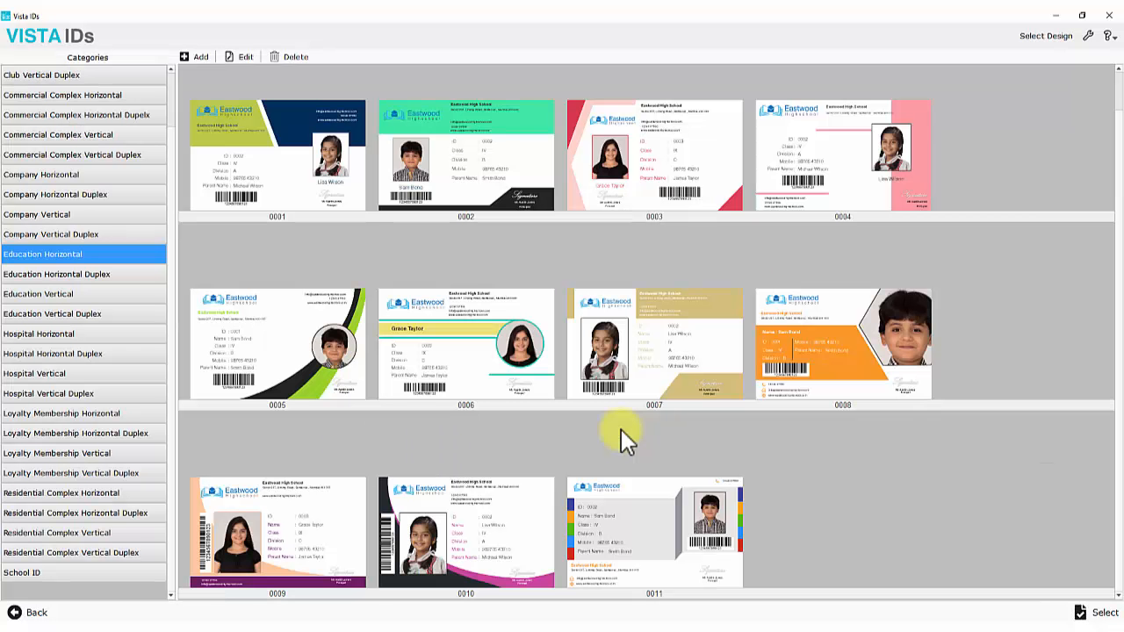
pyautogui.click(604, 174)
pyautogui.click(242, 58)
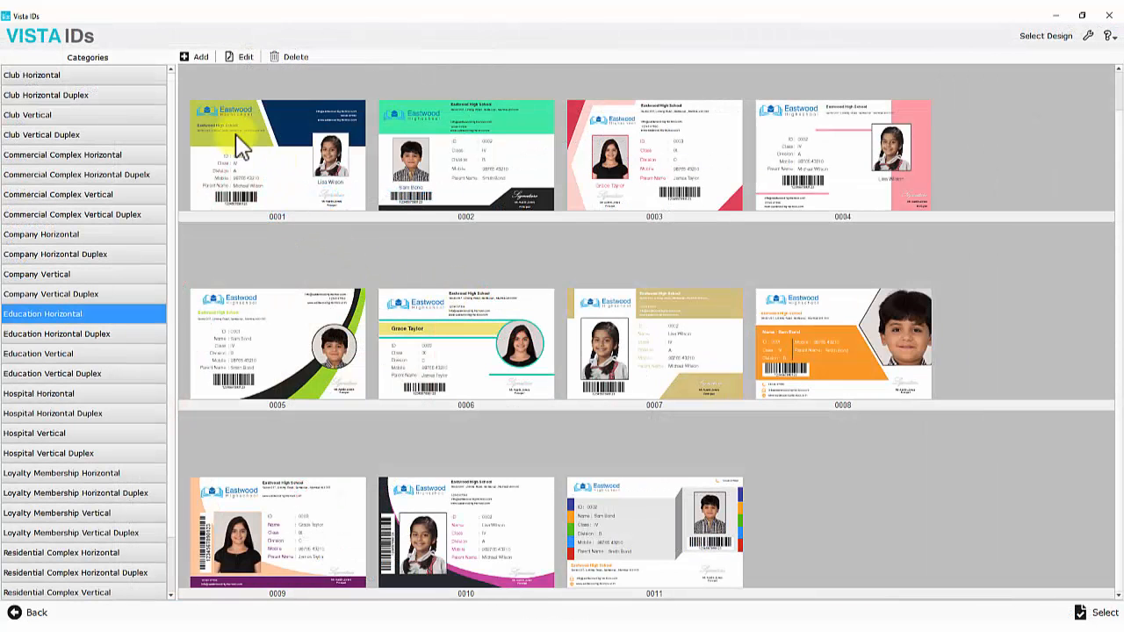
pyautogui.click(188, 57)
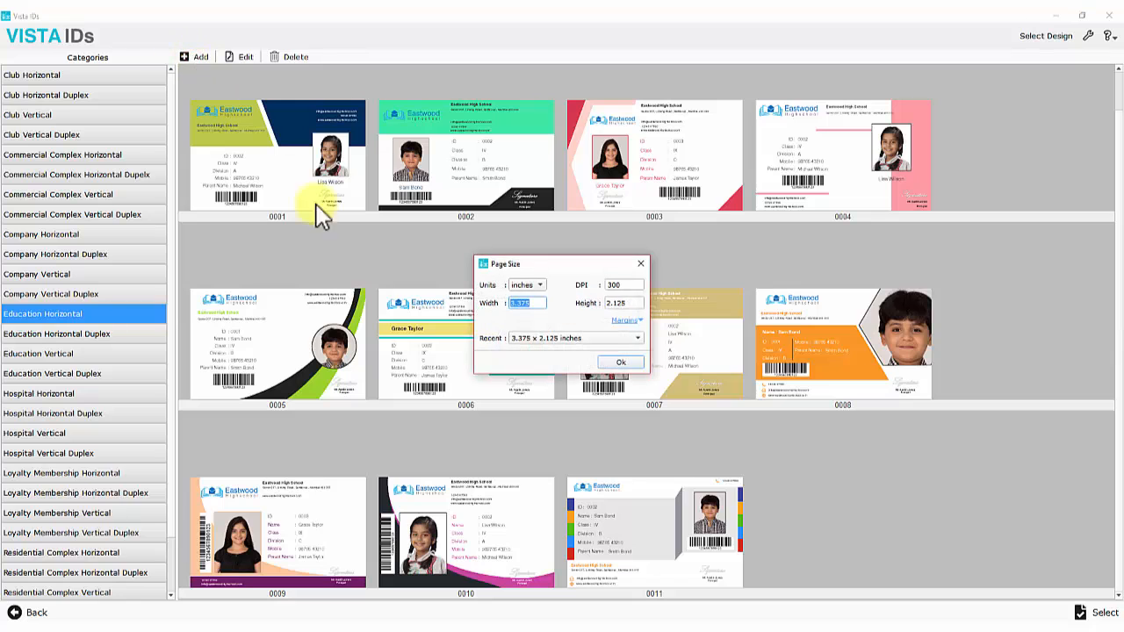
pyautogui.click(615, 363)
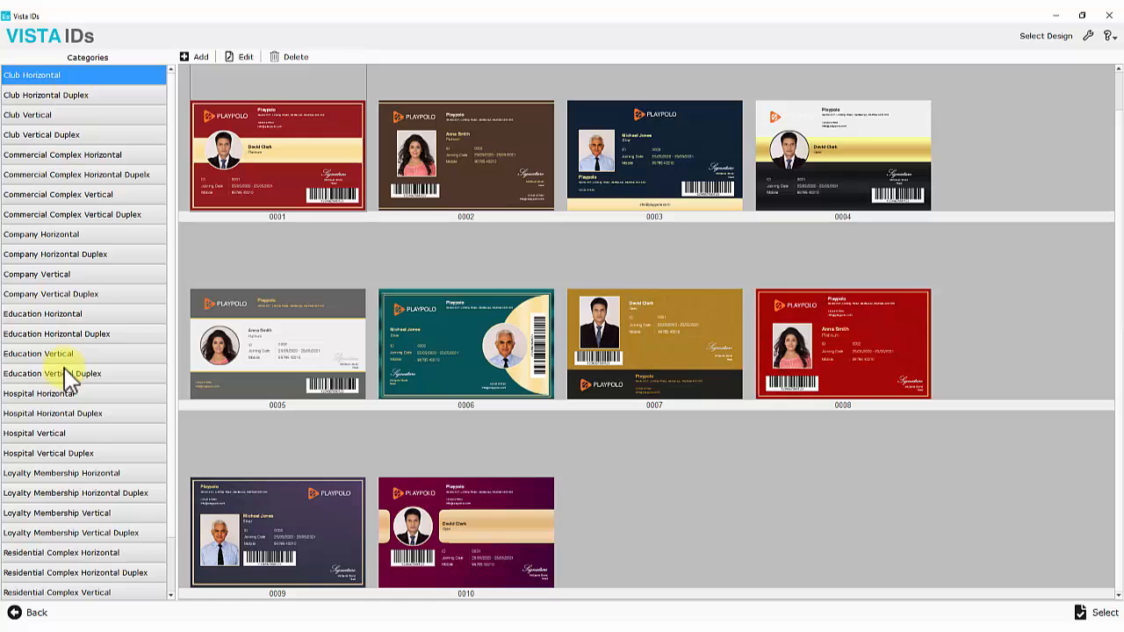
# Browse the template categories and open Education Horizontal template 0003 in the editor
pyautogui.scroll(-1, 61, 555)
pyautogui.scroll(1, 60, 555)
pyautogui.click(82, 316)
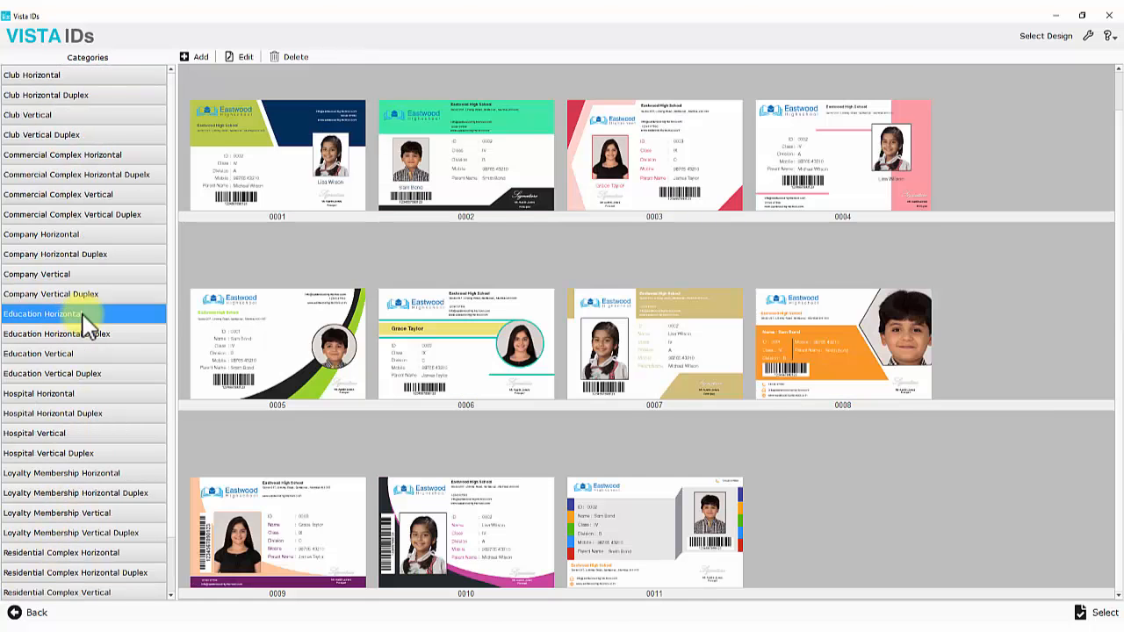
pyautogui.click(77, 355)
pyautogui.click(84, 256)
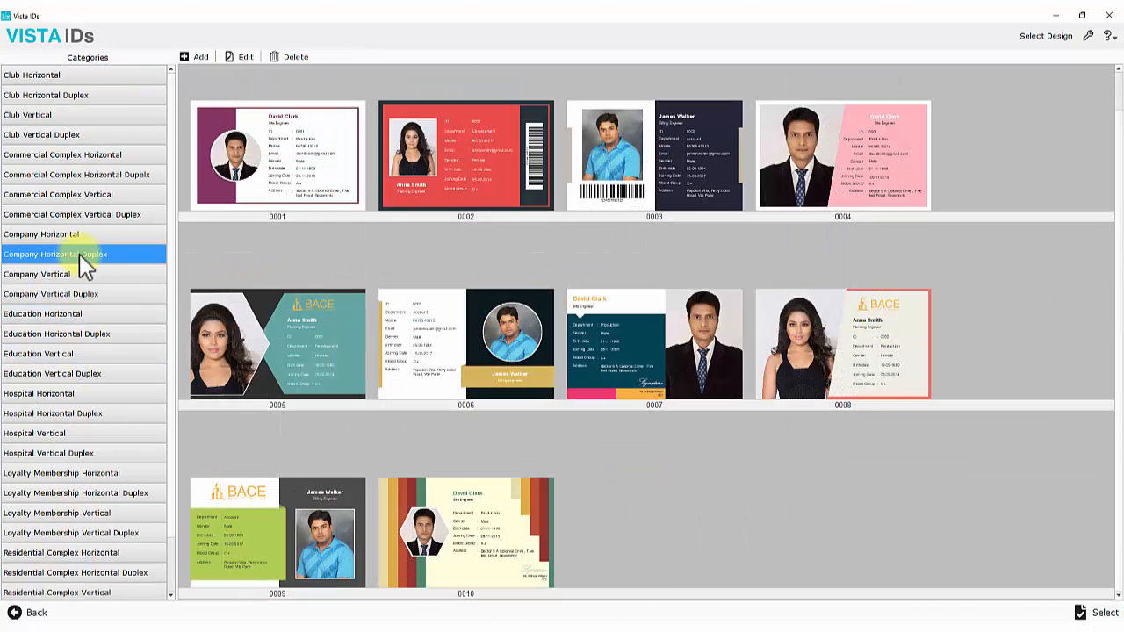
pyautogui.click(51, 397)
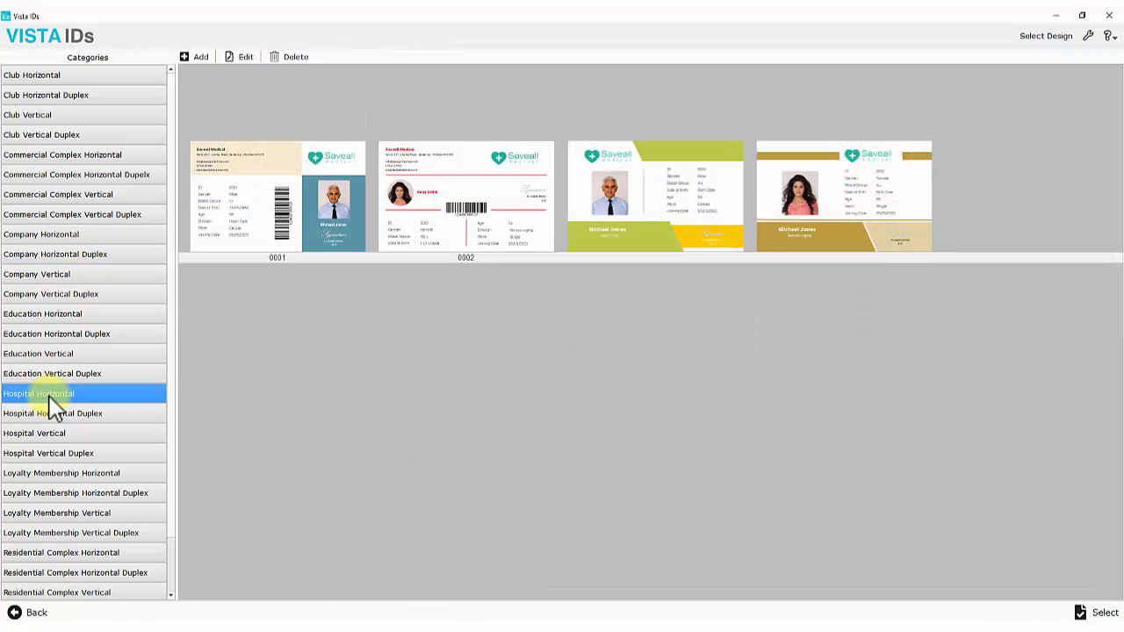
pyautogui.click(58, 236)
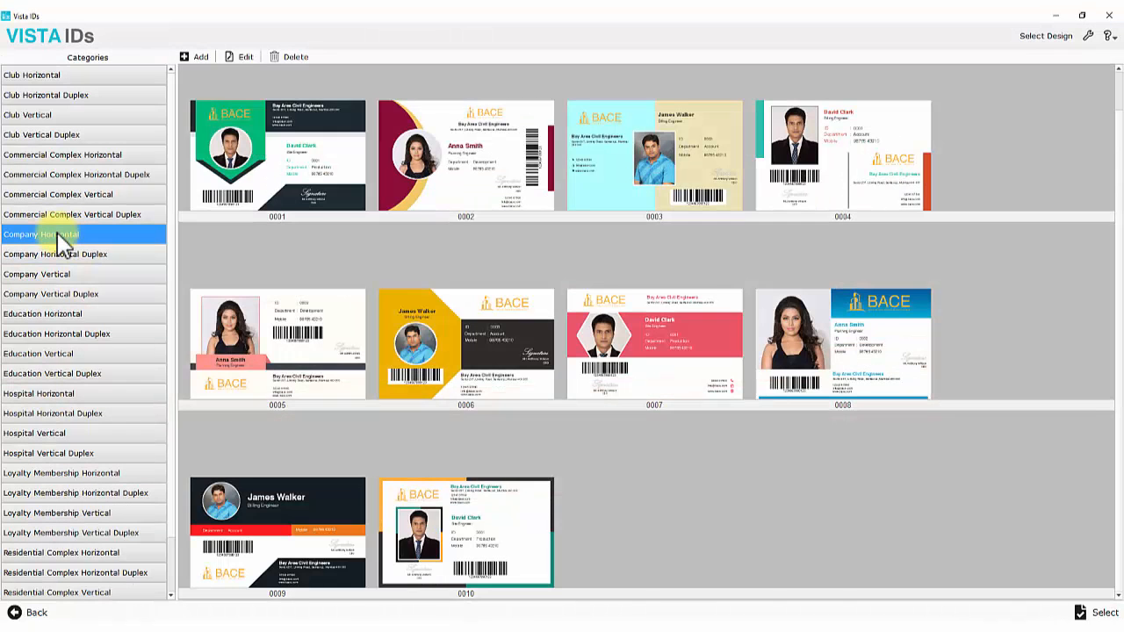
pyautogui.scroll(-1, 54, 439)
pyautogui.click(54, 494)
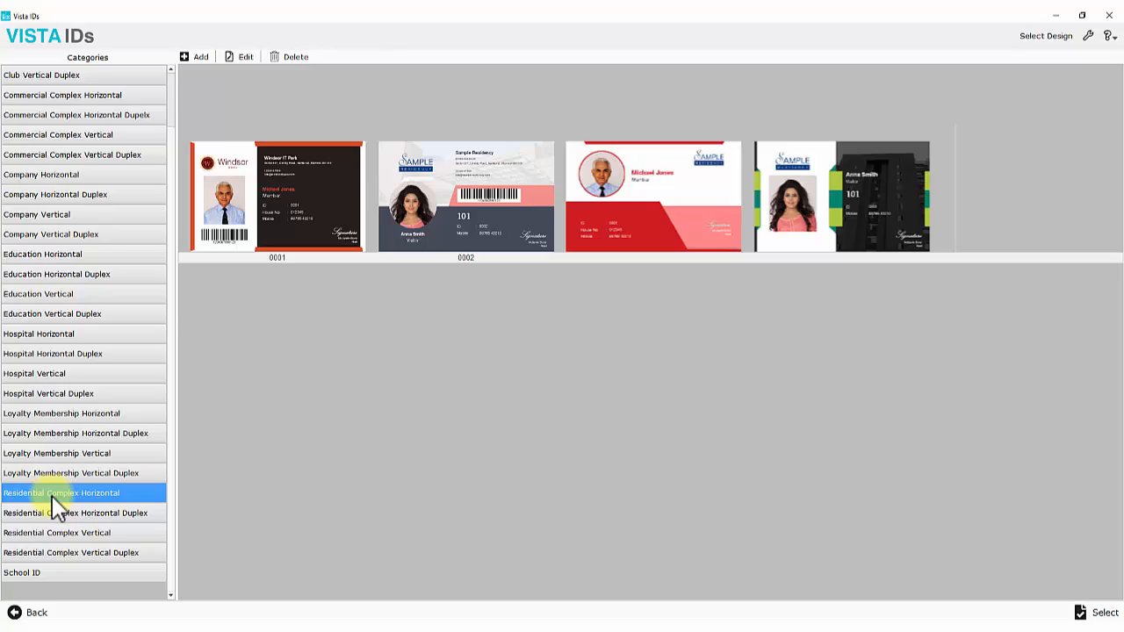
pyautogui.scroll(1, 62, 290)
pyautogui.click(74, 76)
pyautogui.click(70, 116)
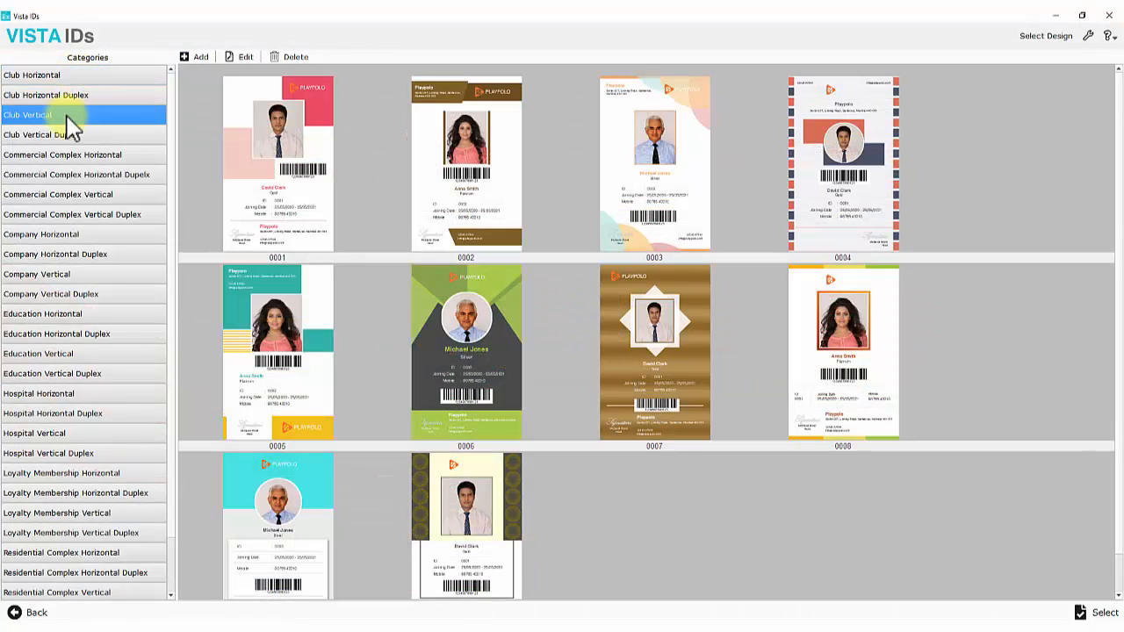
pyautogui.click(39, 136)
pyautogui.click(52, 472)
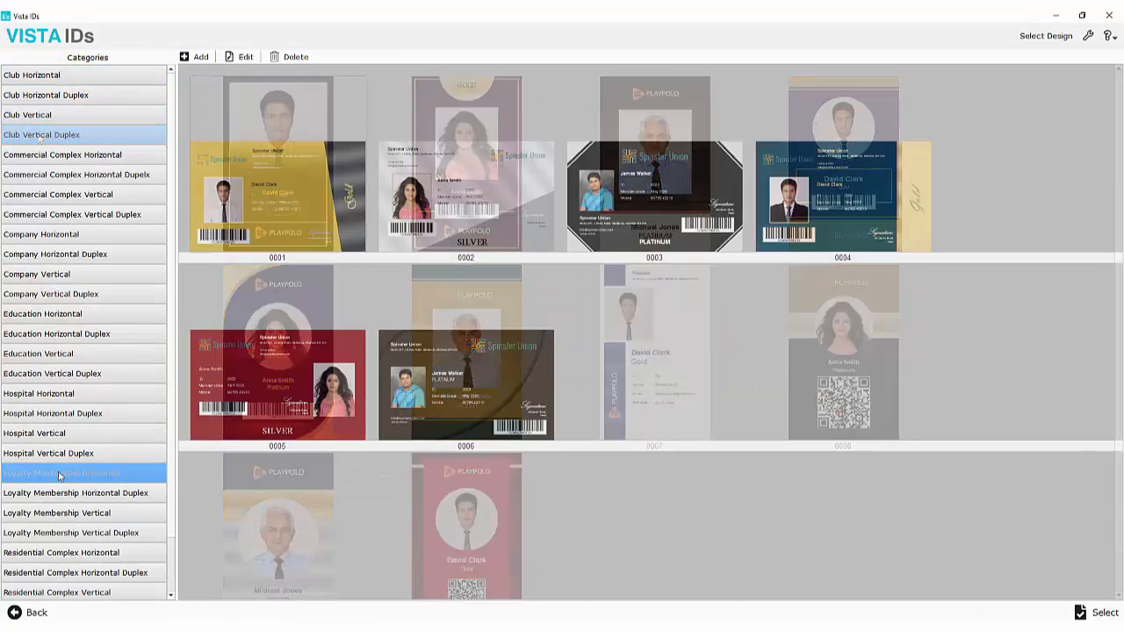
pyautogui.click(53, 275)
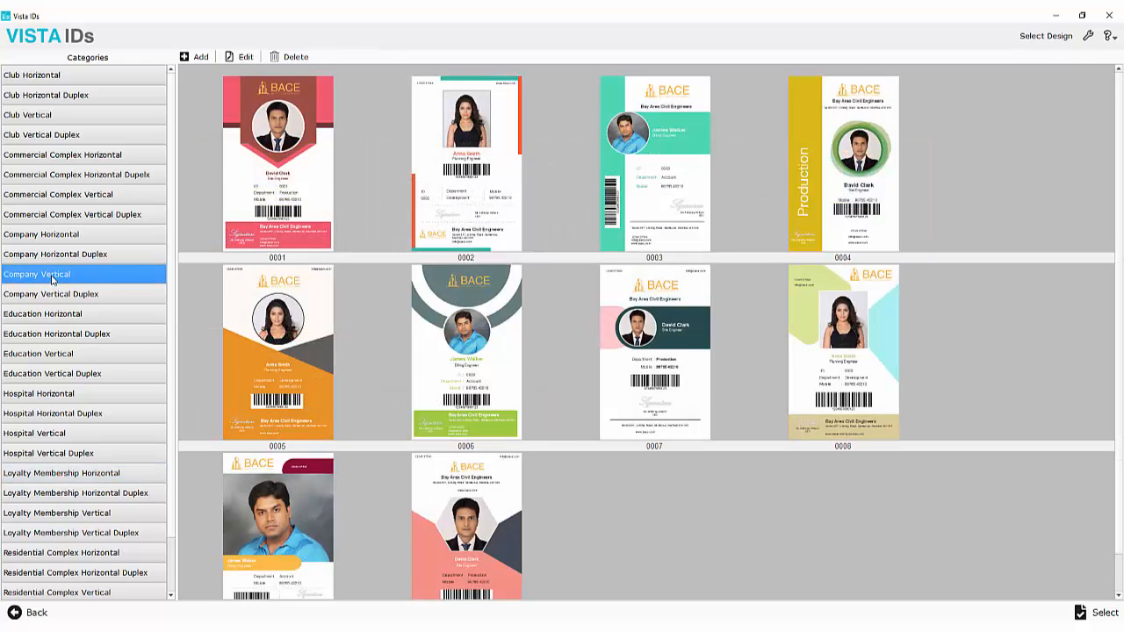
pyautogui.click(54, 296)
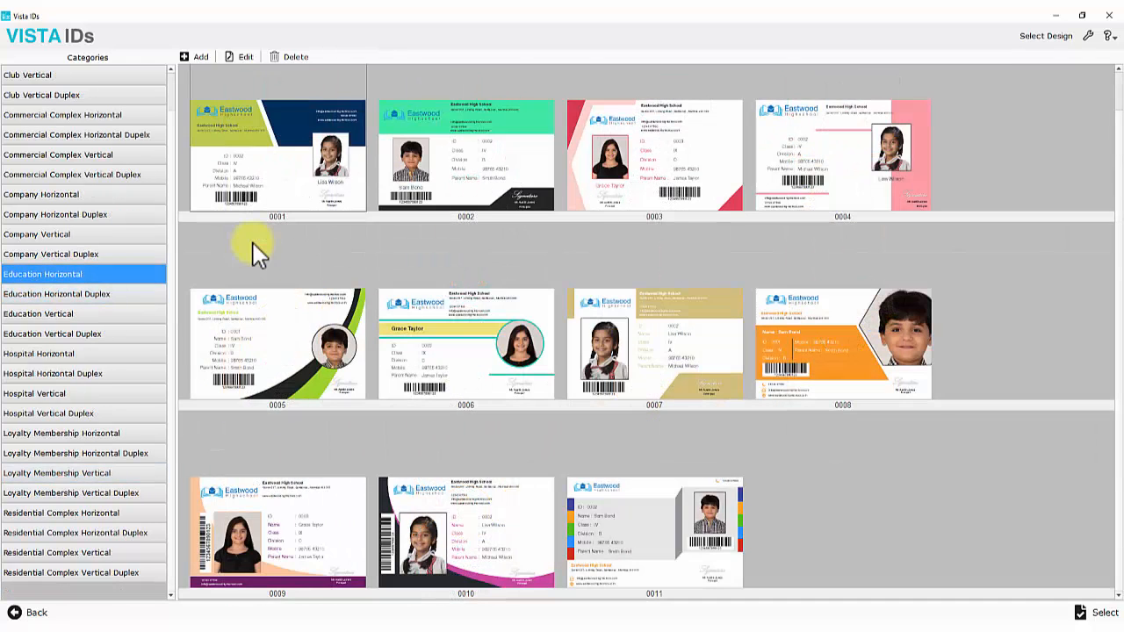
pyautogui.click(573, 194)
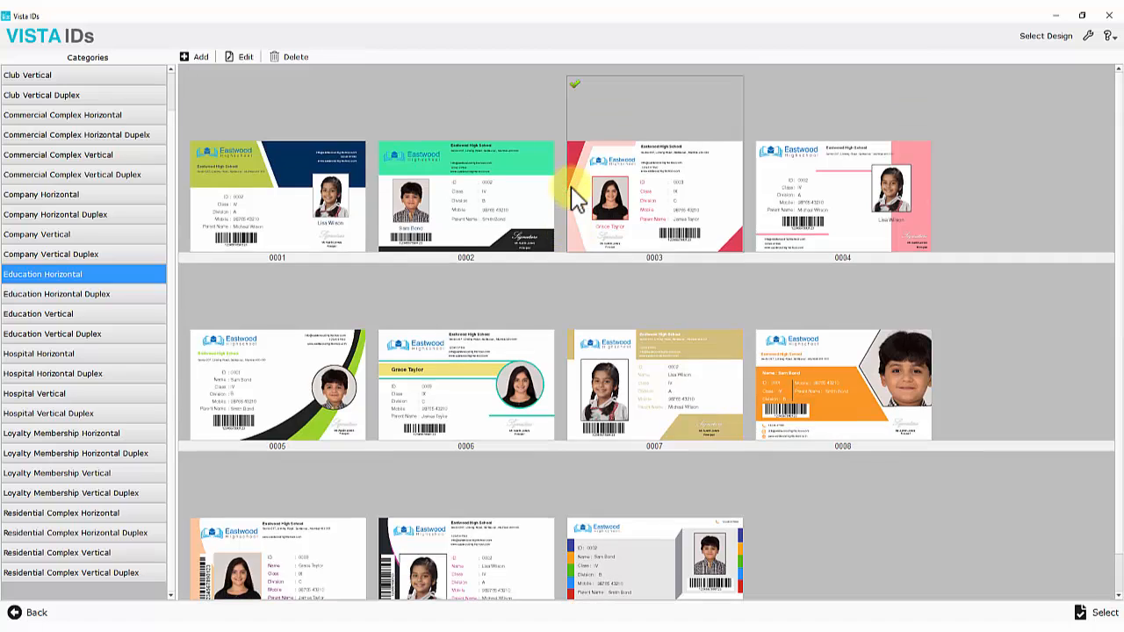
pyautogui.click(240, 58)
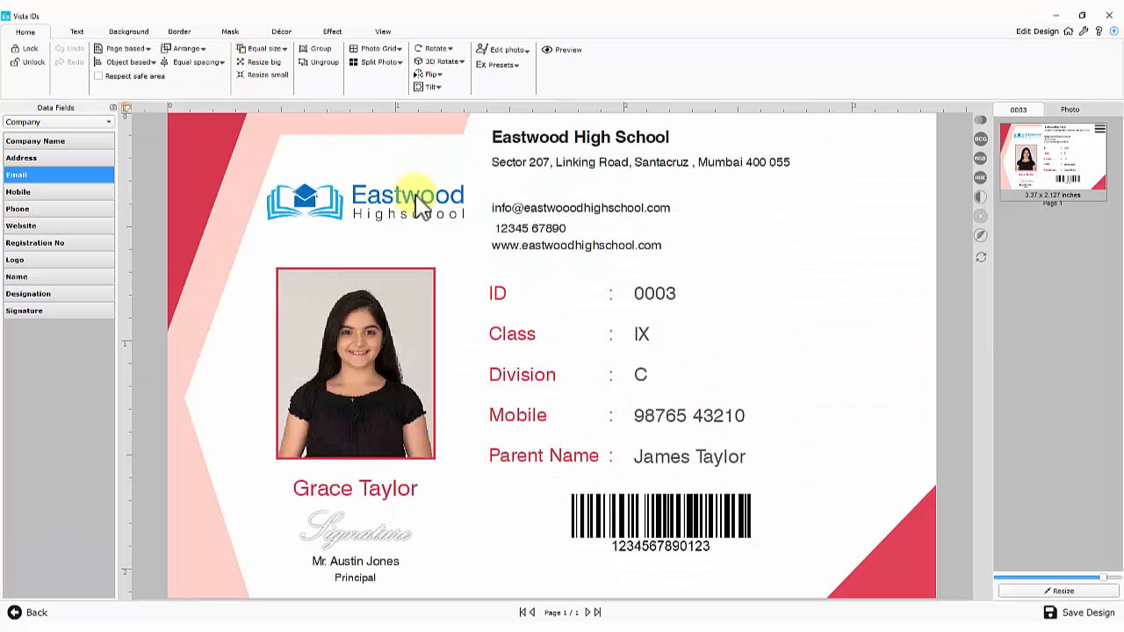
# Drop Photo 3 into the photo frame and shift the barcode, contact lines and detail rows
pyautogui.click(1073, 110)
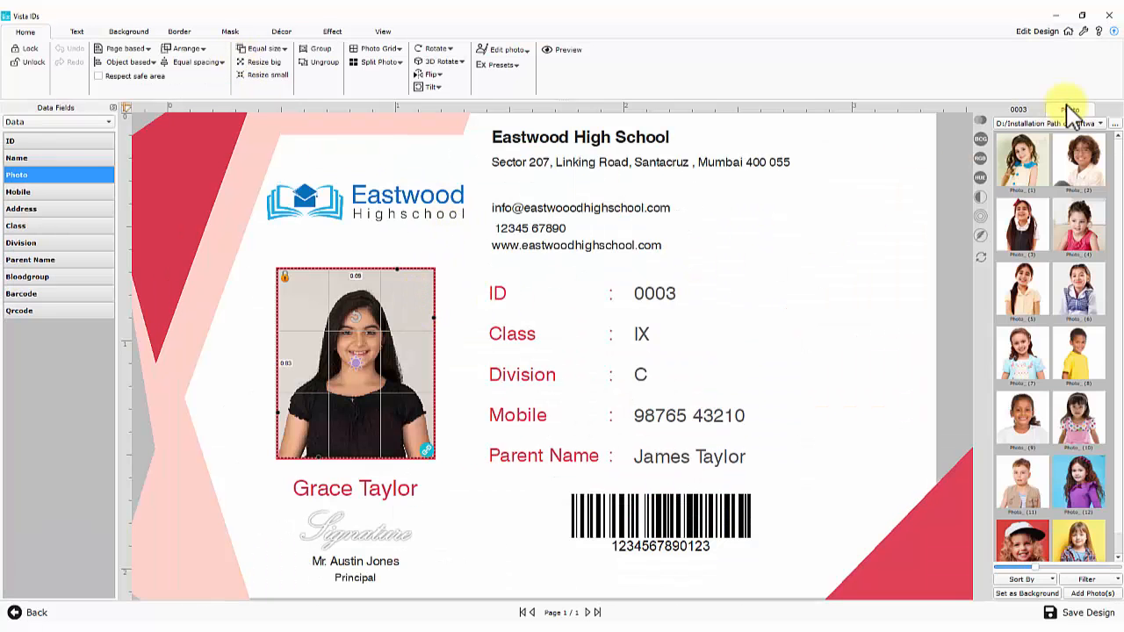
pyautogui.moveTo(1036, 226); pyautogui.dragTo(351, 381)
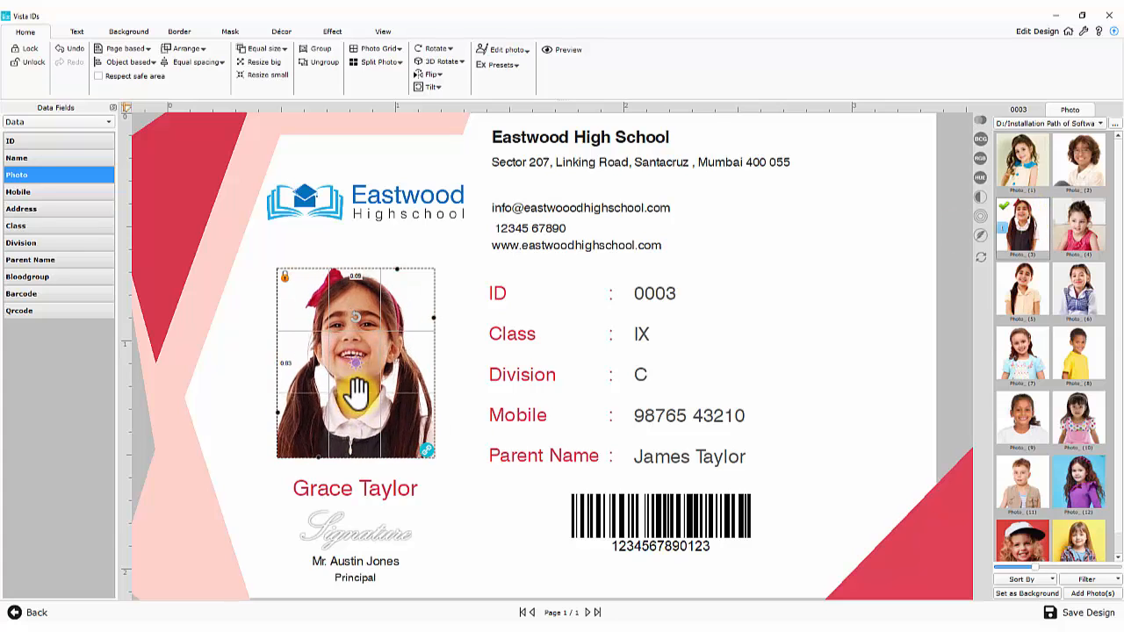
pyautogui.moveTo(602, 522); pyautogui.dragTo(608, 520)
pyautogui.moveTo(678, 260); pyautogui.dragTo(507, 197)
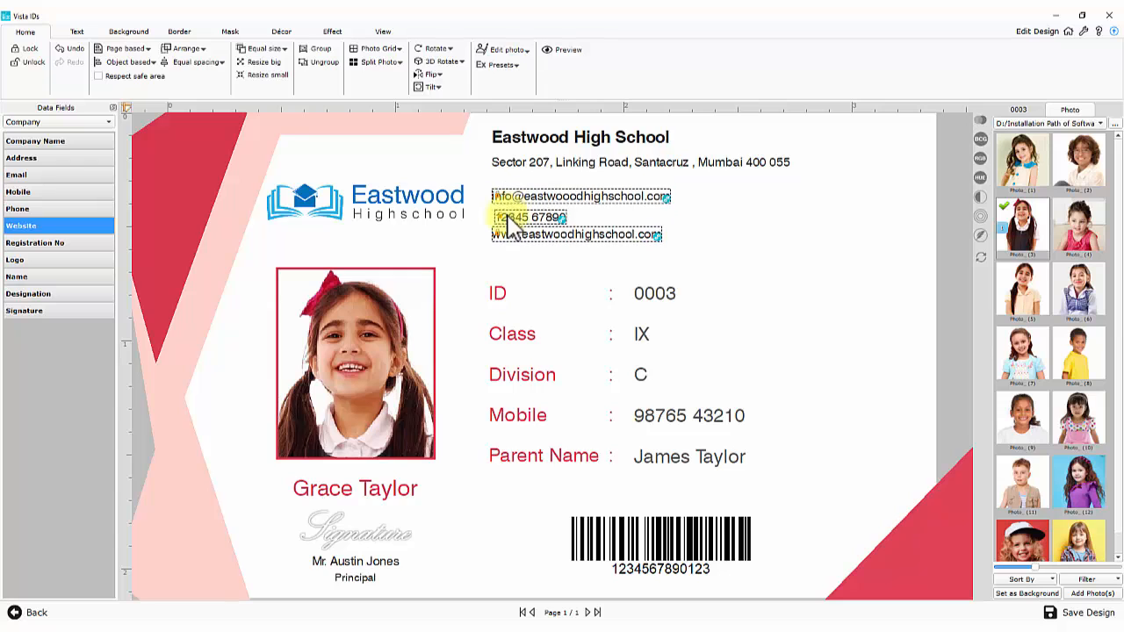
pyautogui.moveTo(684, 482); pyautogui.dragTo(481, 266)
pyautogui.moveTo(518, 324); pyautogui.dragTo(520, 310)
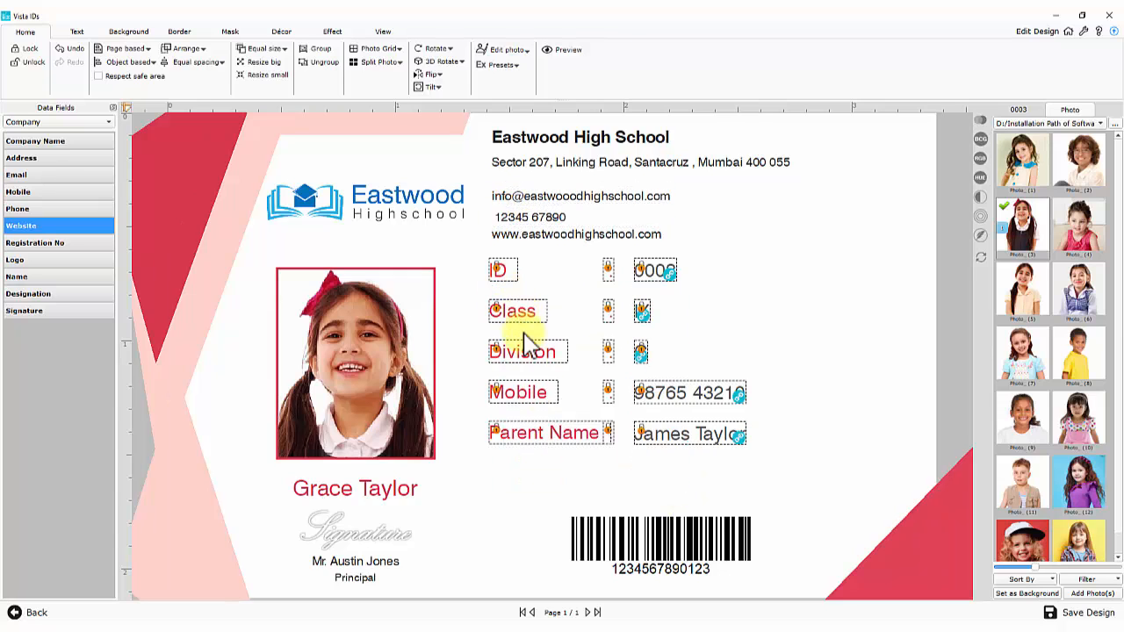
pyautogui.click(567, 468)
# Duplicate the Parent Name row and position the copy just below it
pyautogui.click(657, 443)
pyautogui.press('Delete')
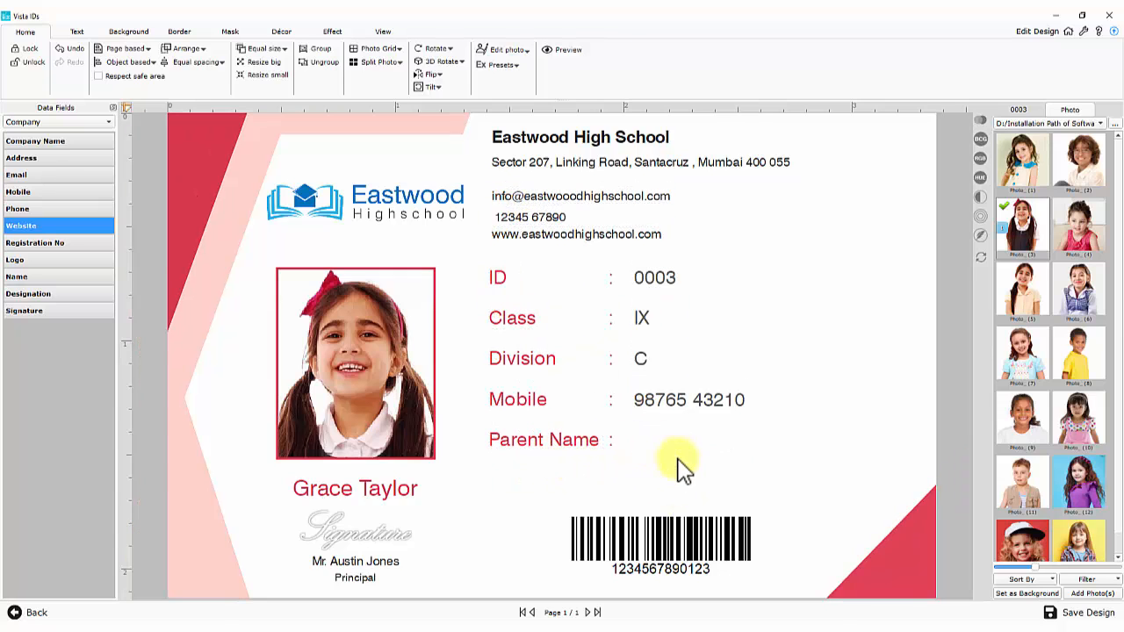
pyautogui.hotkey('ctrl', 'z')
pyautogui.moveTo(677, 459); pyautogui.dragTo(572, 437)
pyautogui.hotkey('ctrl', 'c')
pyautogui.hotkey('ctrl', 'v')
pyautogui.press('Down')
pyautogui.press('Down')
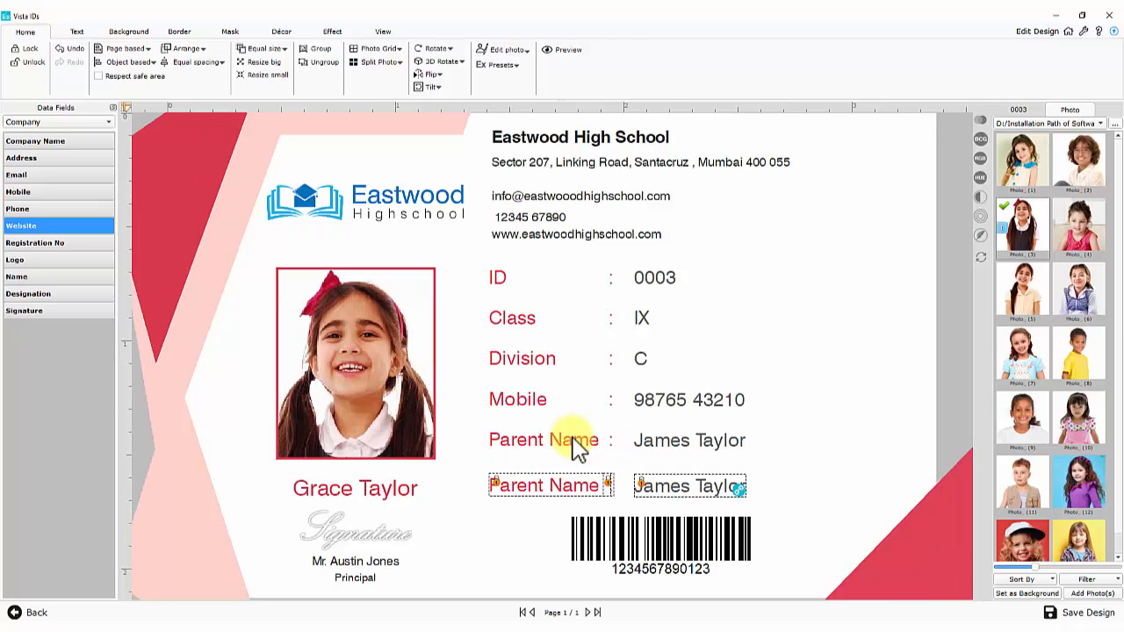
pyautogui.press('Up')
pyautogui.press('Up')
# Relabel the copied row Bloodgroup and link its value to the Bloodgroup field, showing A+
pyautogui.click(571, 479)
pyautogui.click(77, 33)
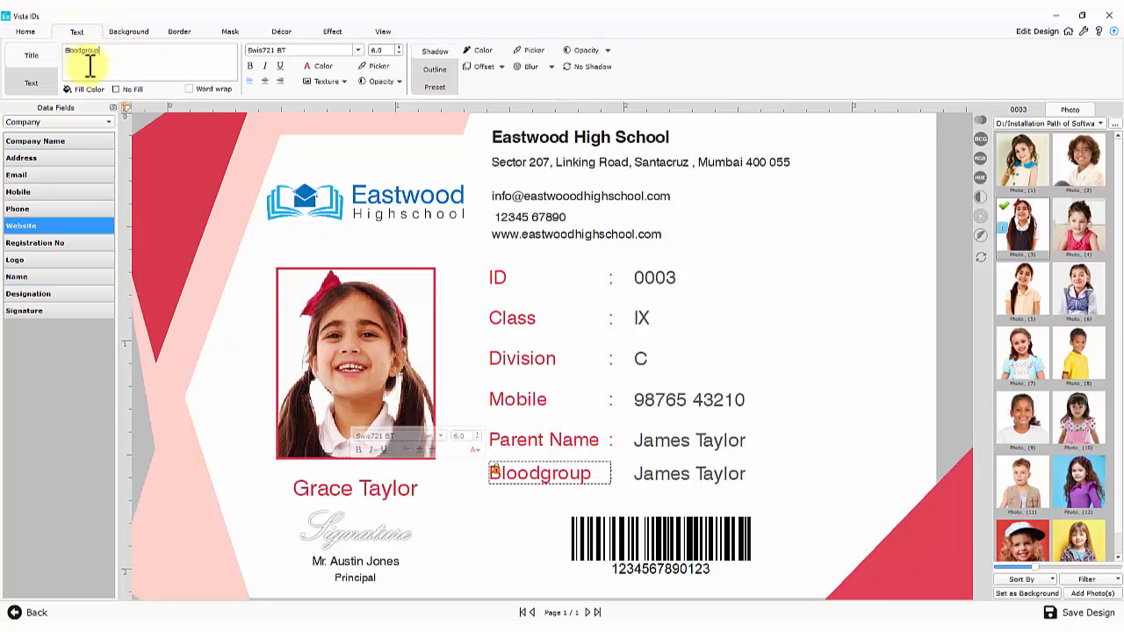
pyautogui.click(644, 483)
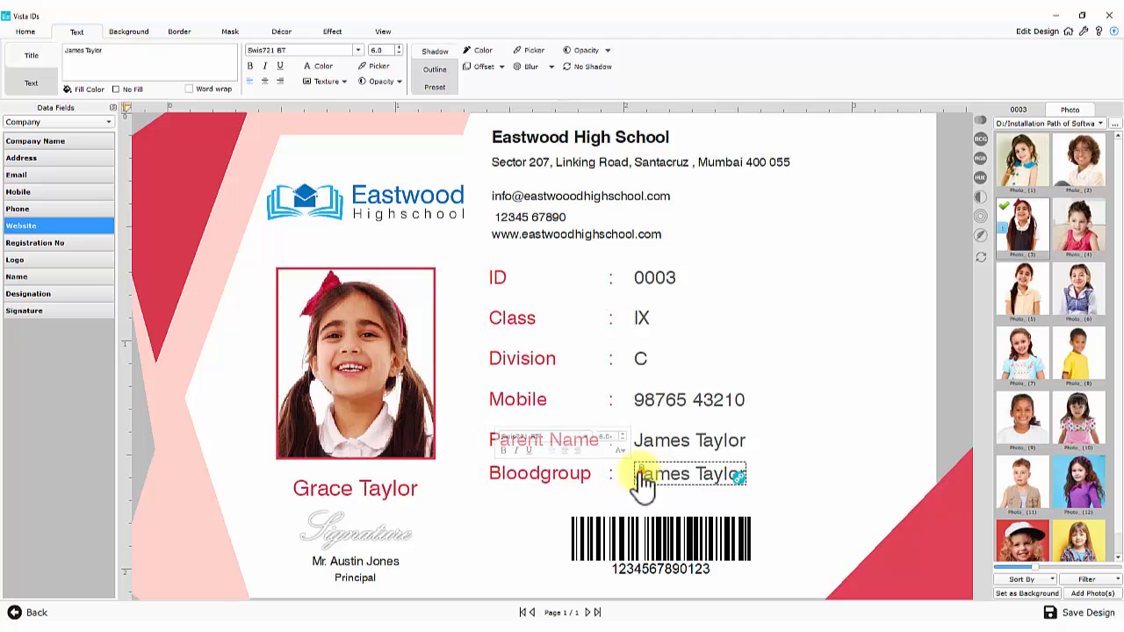
pyautogui.click(48, 122)
pyautogui.click(50, 147)
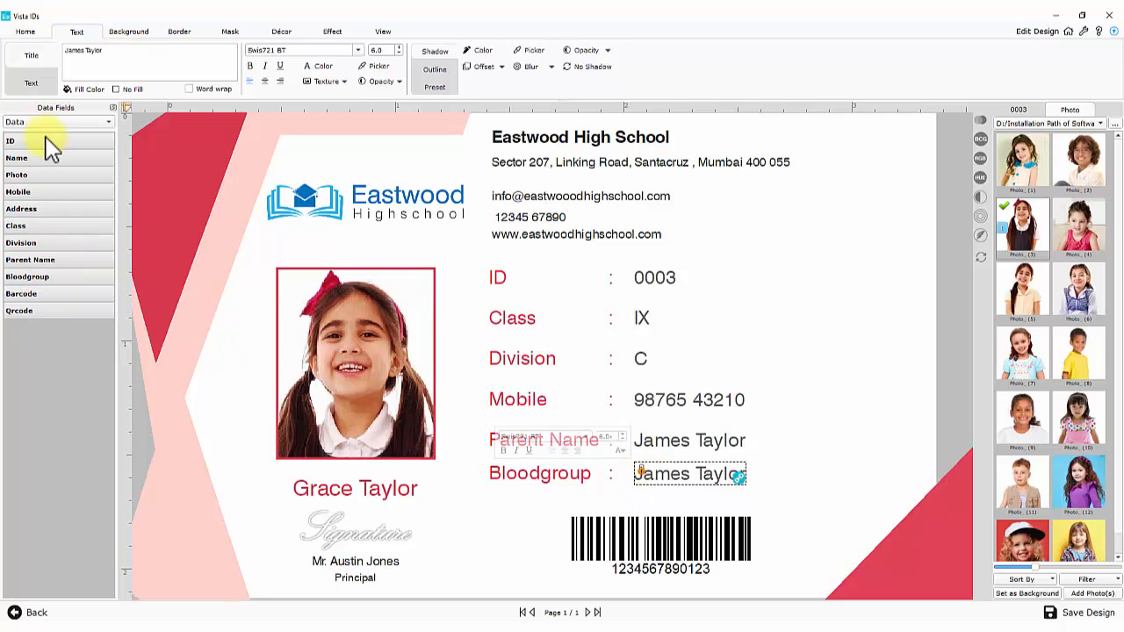
pyautogui.click(49, 279)
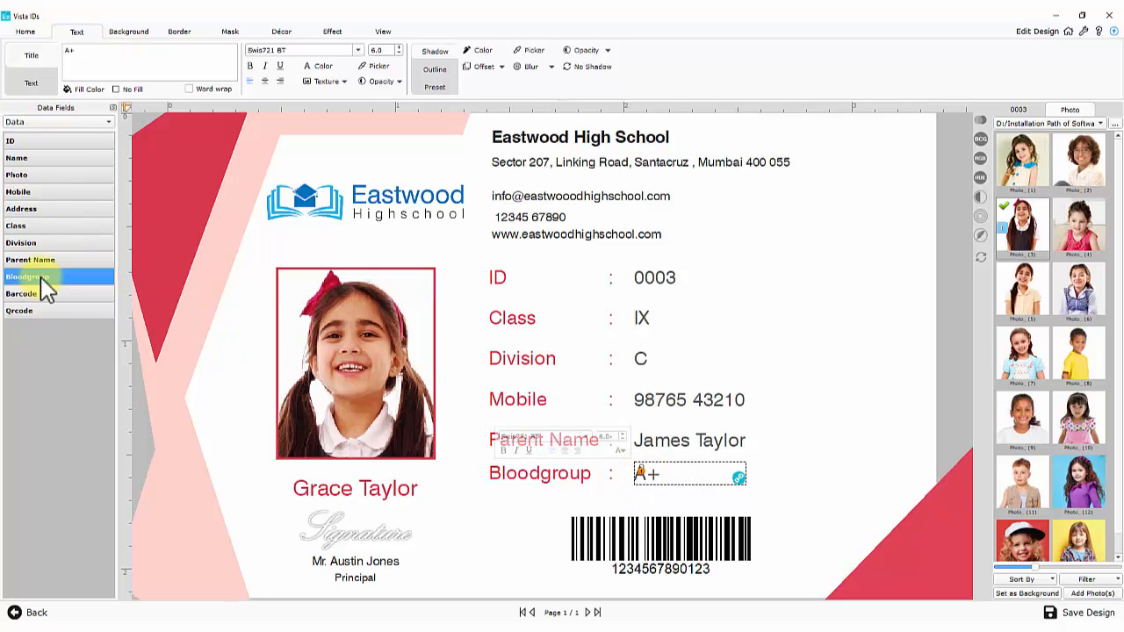
pyautogui.click(657, 488)
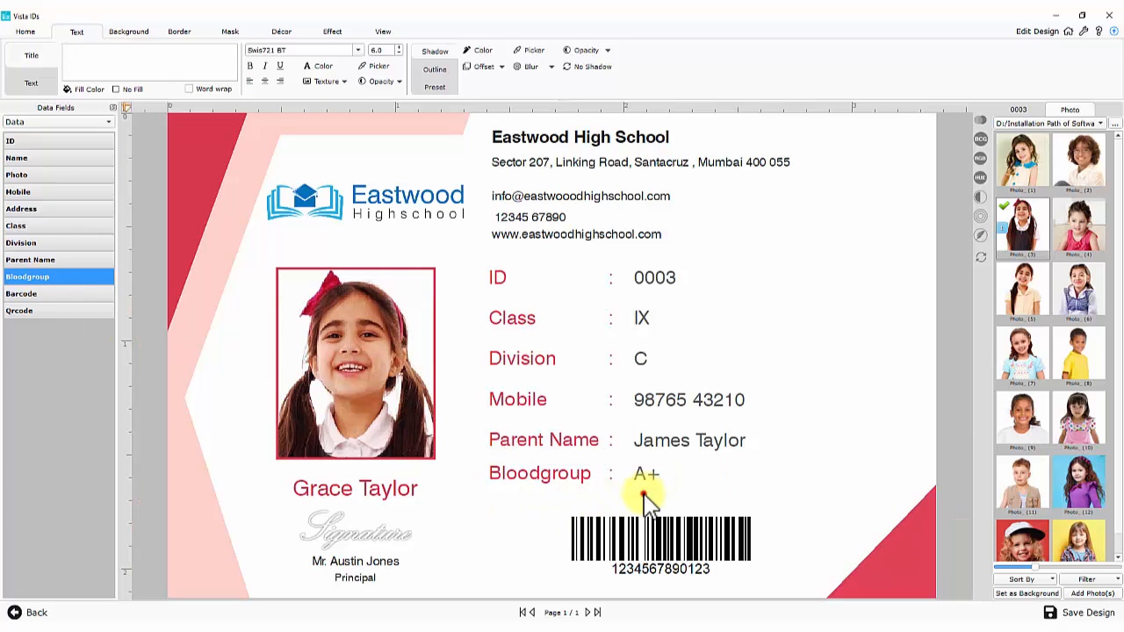
# Sample the logo's blue with the Fill Shape Picker and recolour the pink and red corner shapes
pyautogui.click(280, 31)
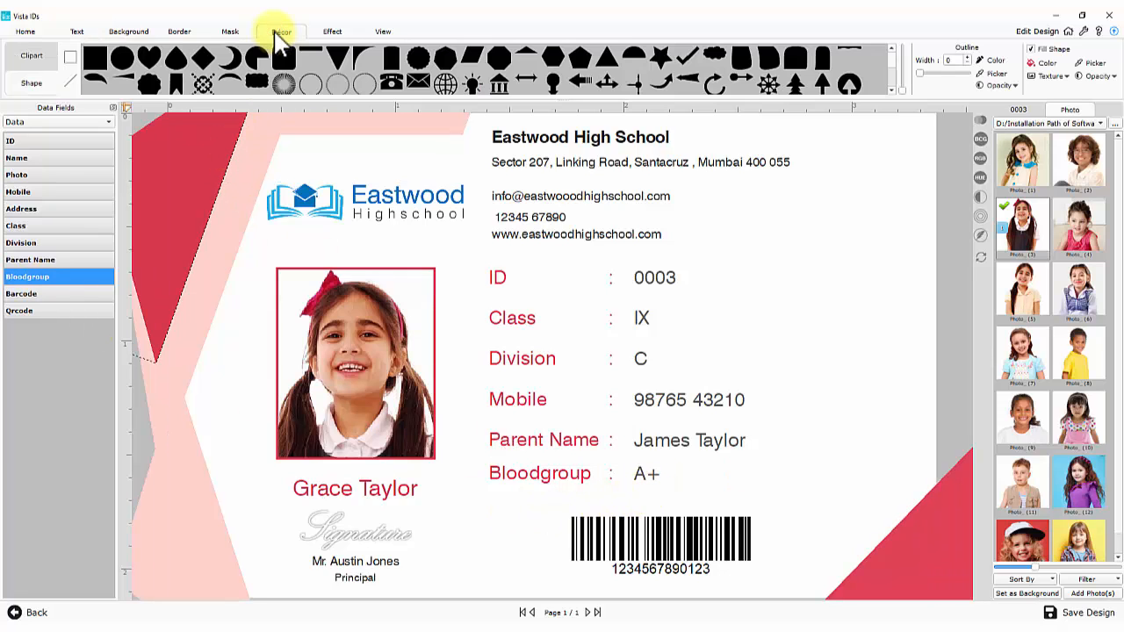
pyautogui.click(1038, 63)
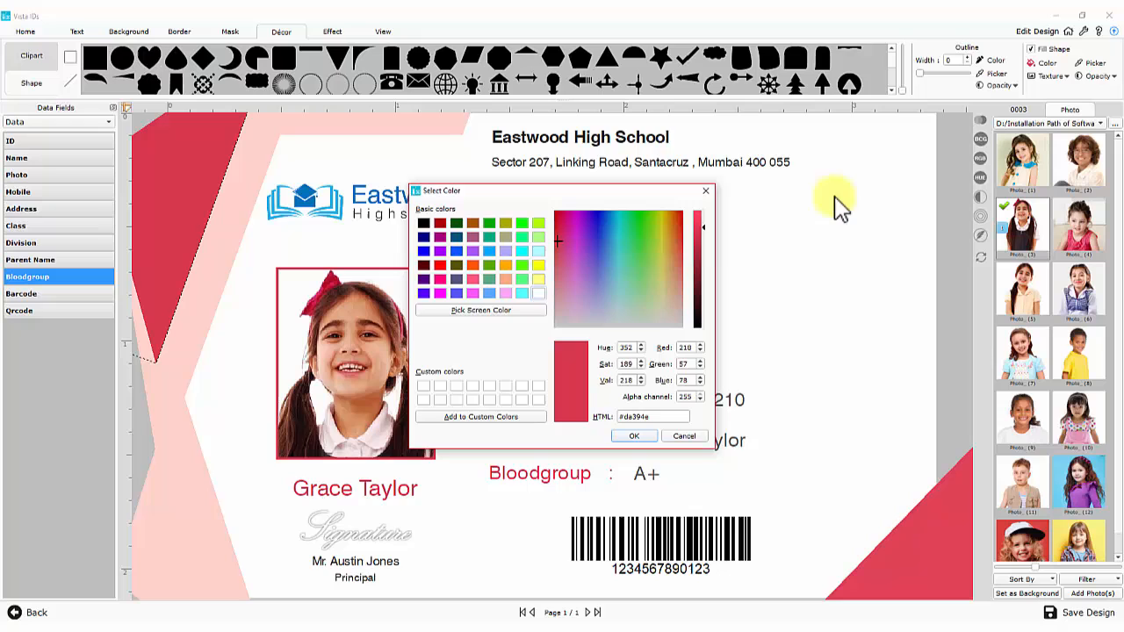
pyautogui.click(483, 312)
pyautogui.click(305, 193)
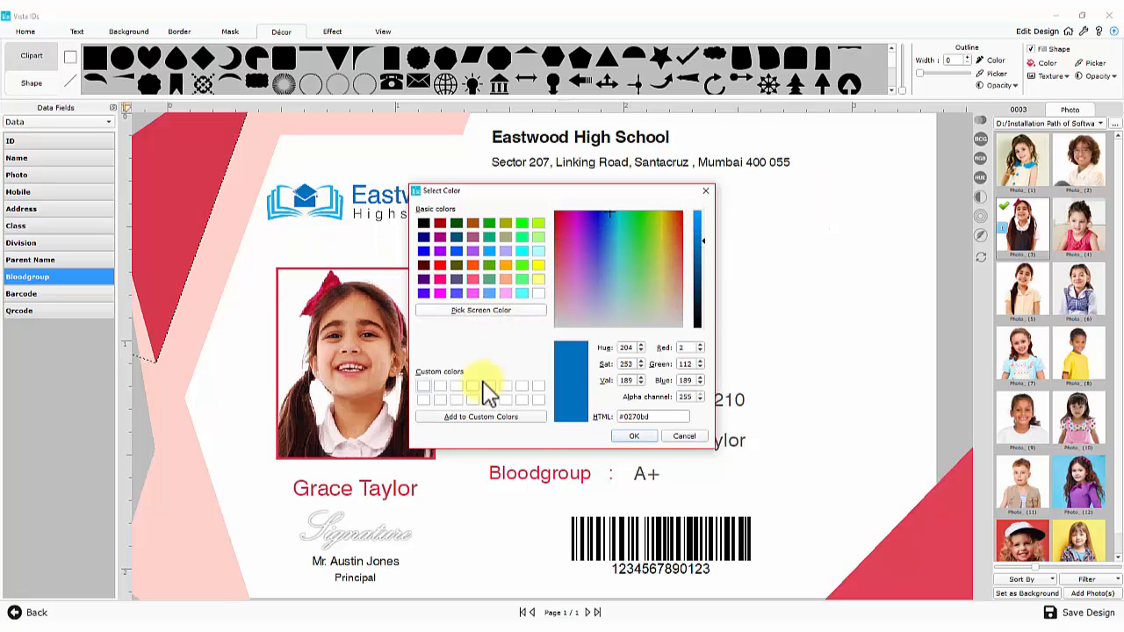
pyautogui.click(634, 437)
pyautogui.click(270, 191)
pyautogui.click(302, 125)
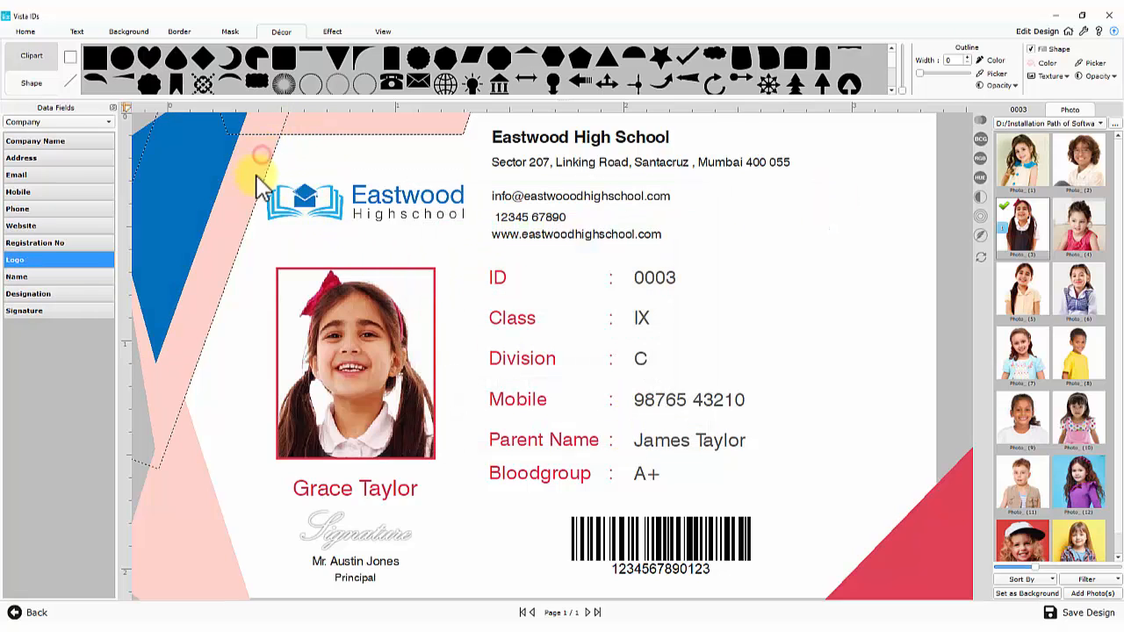
pyautogui.click(1093, 63)
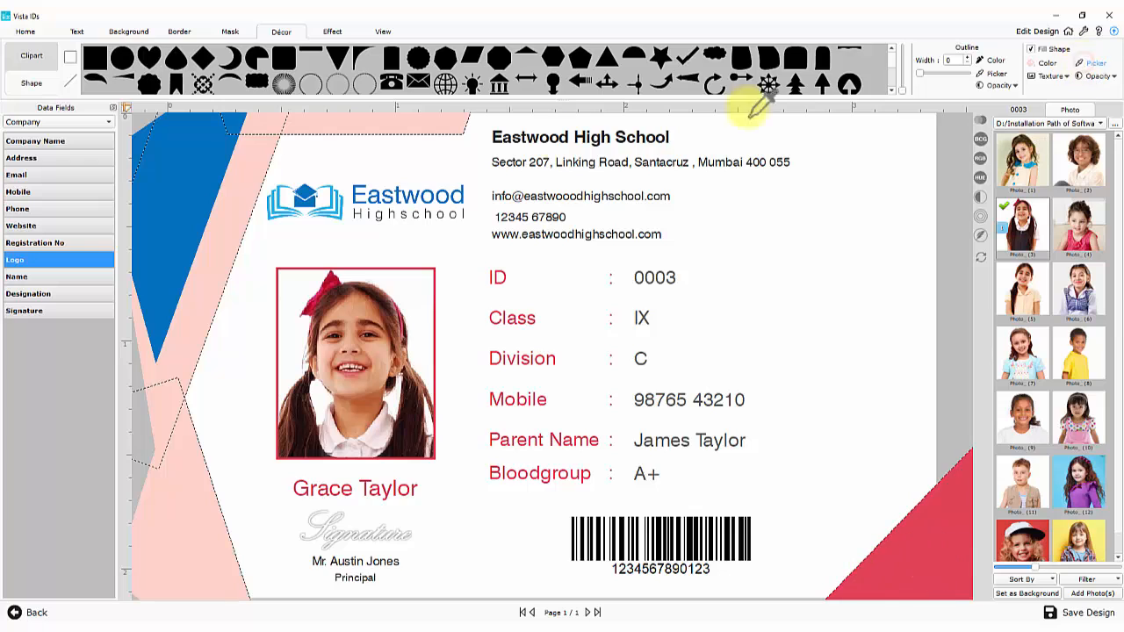
pyautogui.click(340, 202)
pyautogui.click(847, 289)
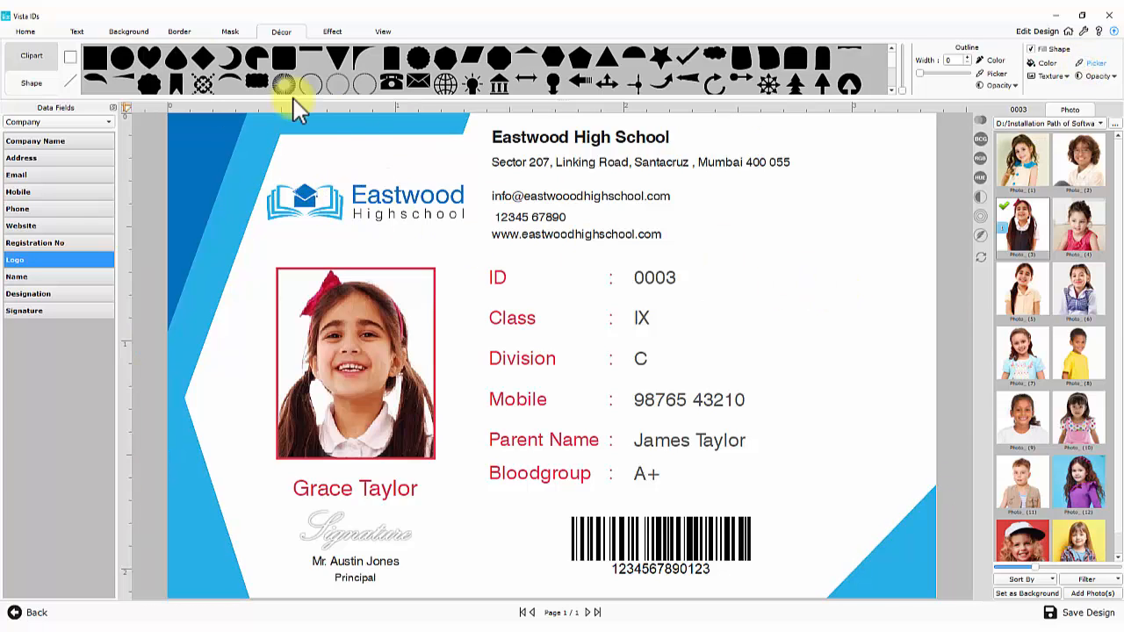
pyautogui.click(136, 31)
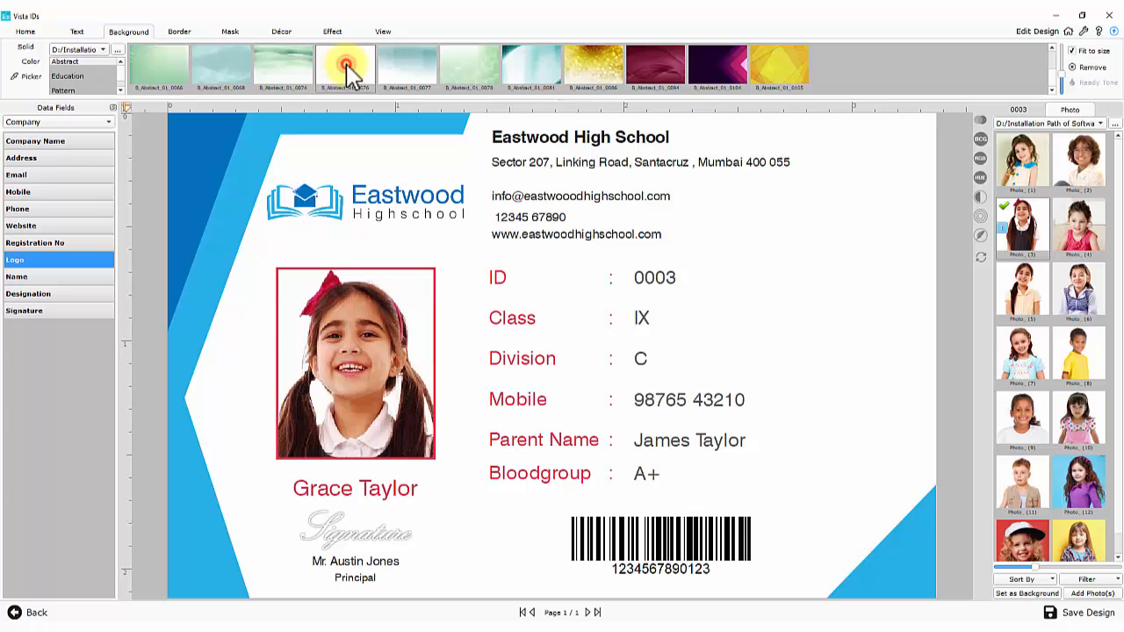
# After trying B_Abstract_01_0076, set the sample school building photo as a faded card background
pyautogui.click(345, 65)
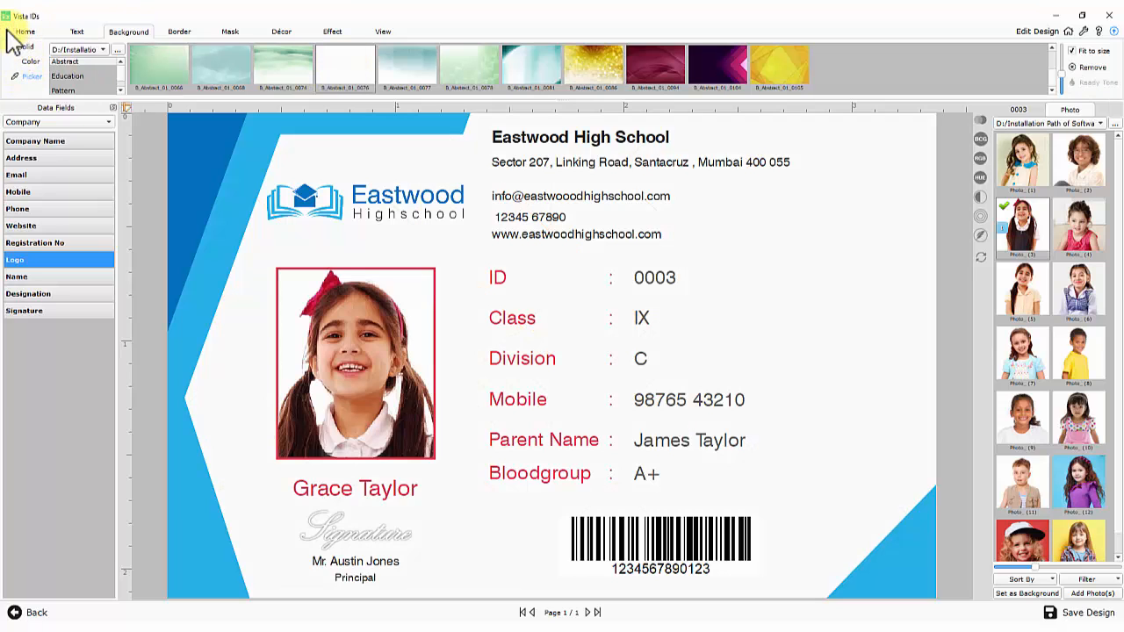
pyautogui.click(1078, 122)
pyautogui.click(1084, 110)
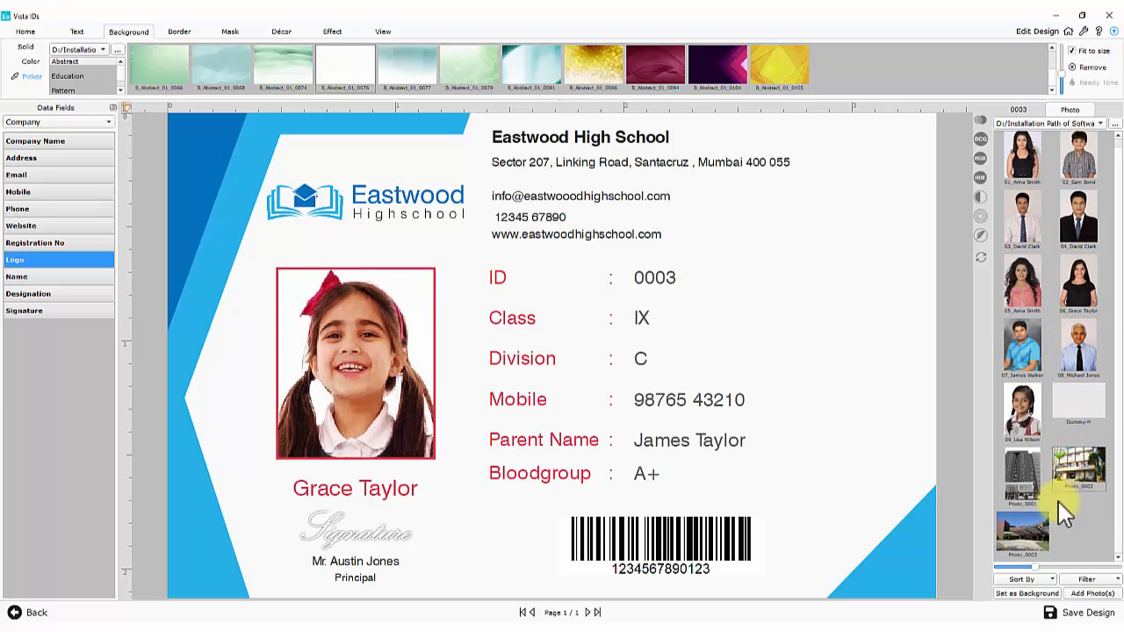
pyautogui.click(1020, 595)
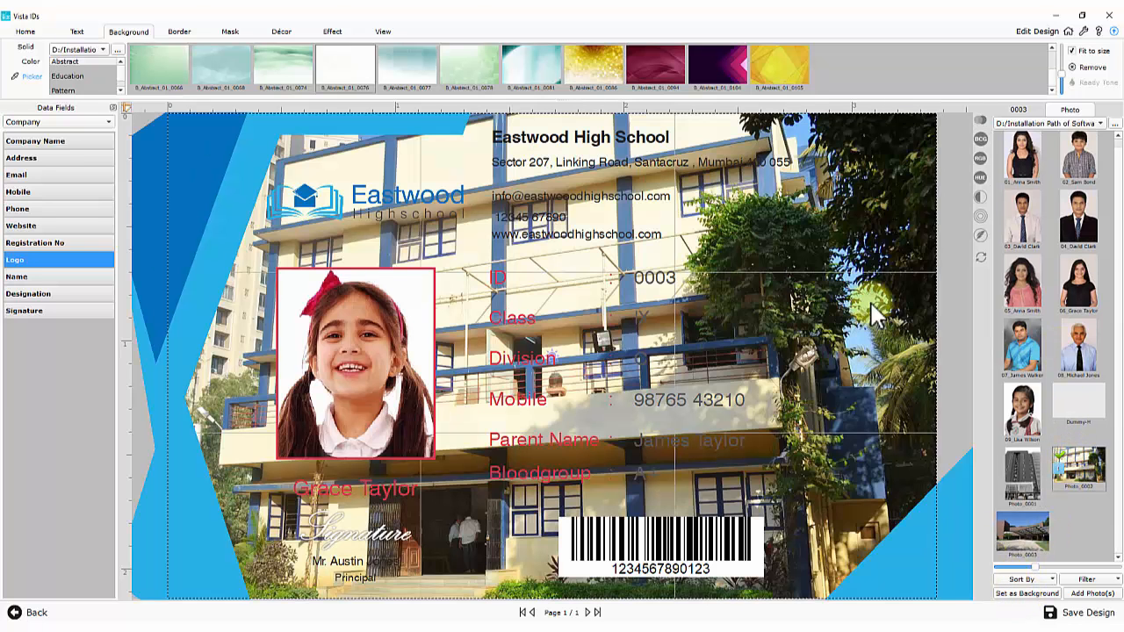
pyautogui.click(980, 197)
pyautogui.moveTo(1013, 226); pyautogui.dragTo(980, 245)
pyautogui.moveTo(982, 216)
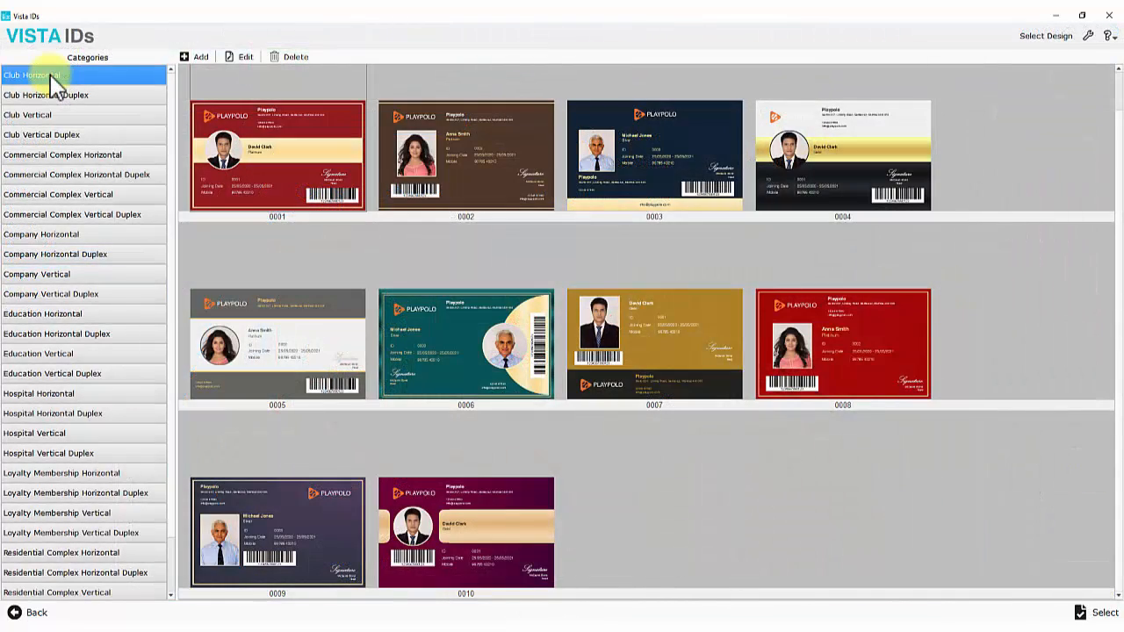
# Browse the design categories, then add a new blank 2.125 x 3.375 inch card design
pyautogui.click(28, 115)
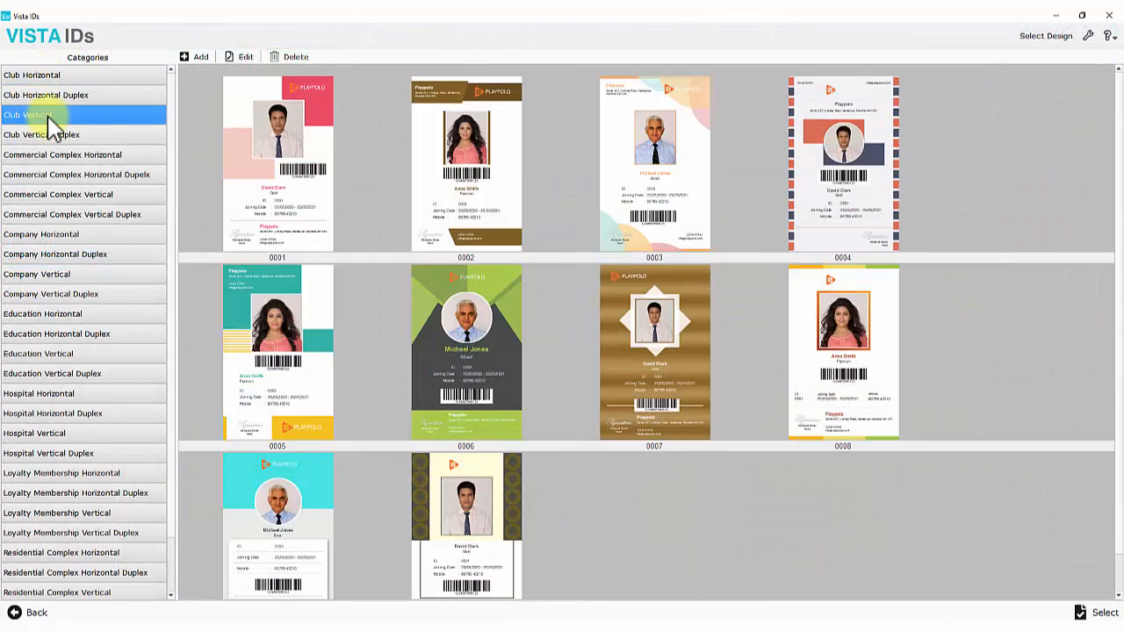
pyautogui.click(61, 237)
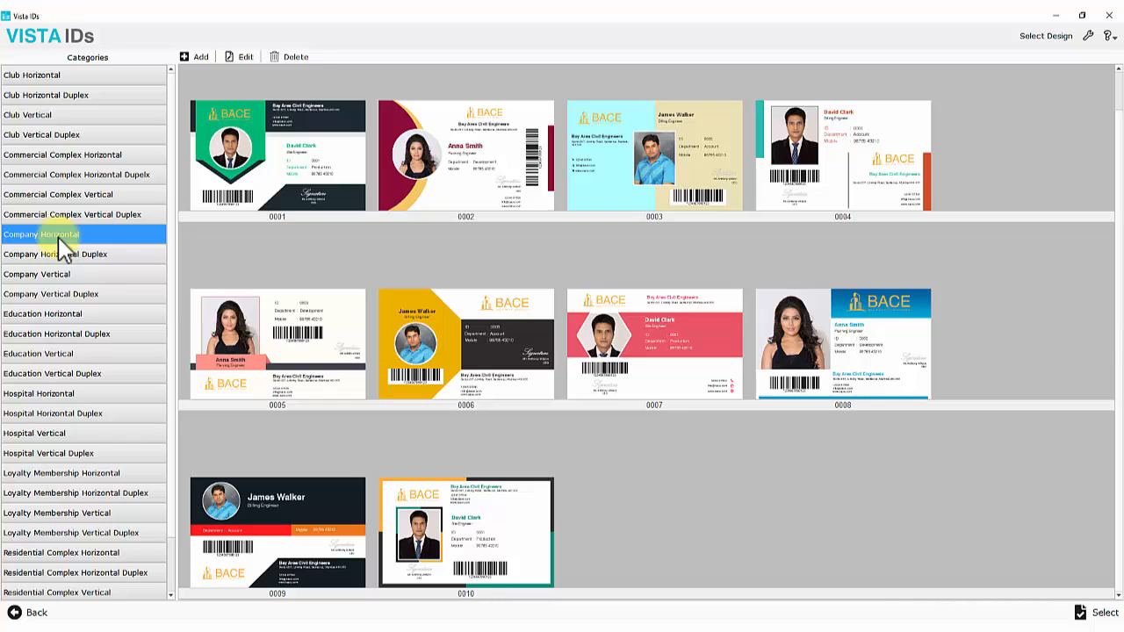
pyautogui.click(49, 277)
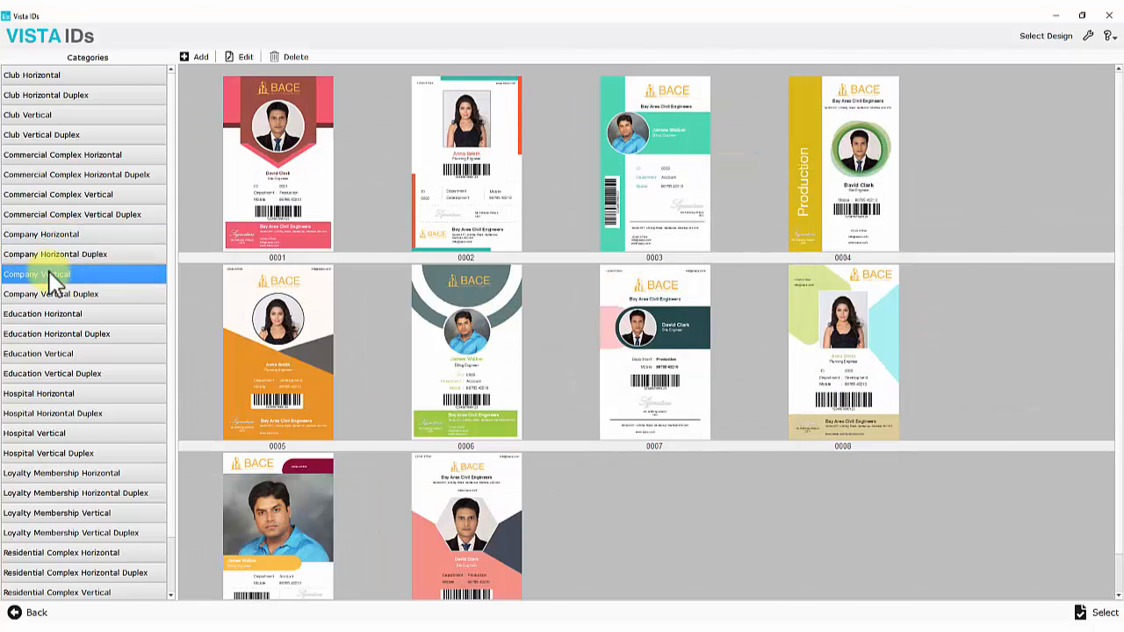
pyautogui.click(63, 475)
pyautogui.click(78, 316)
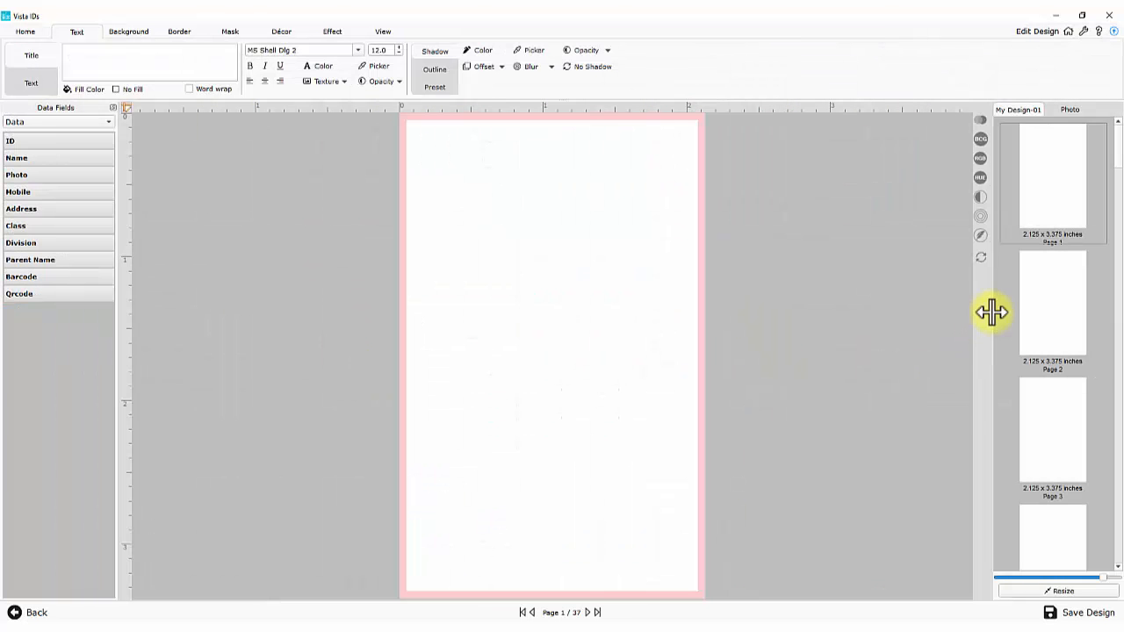
pyautogui.moveTo(992, 314); pyautogui.dragTo(198, 338)
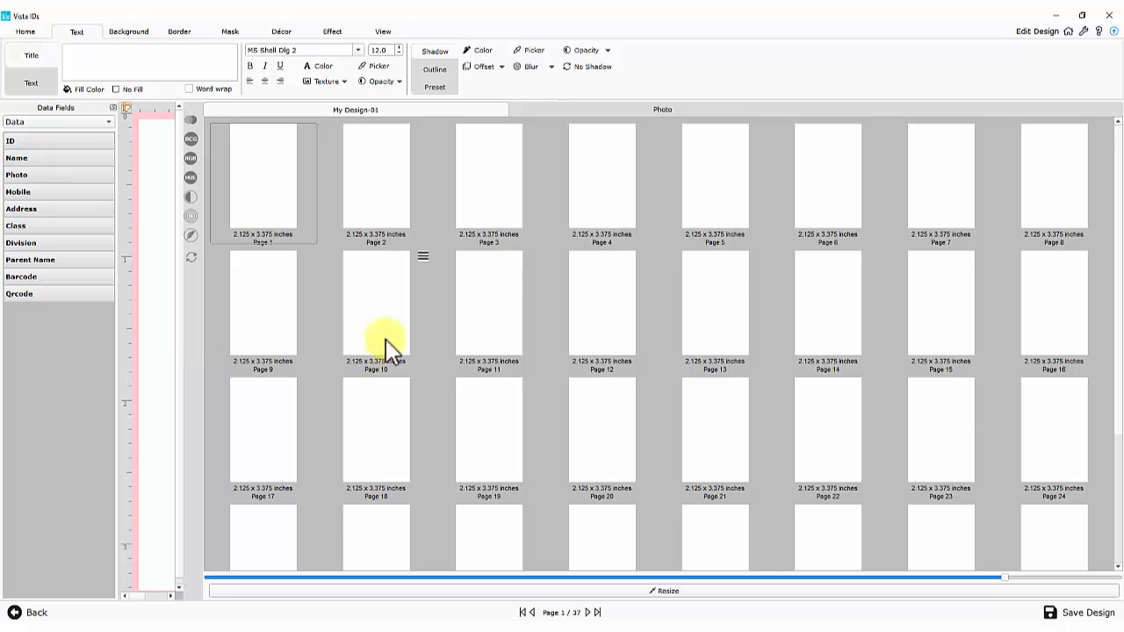
pyautogui.scroll(-3, 391, 345)
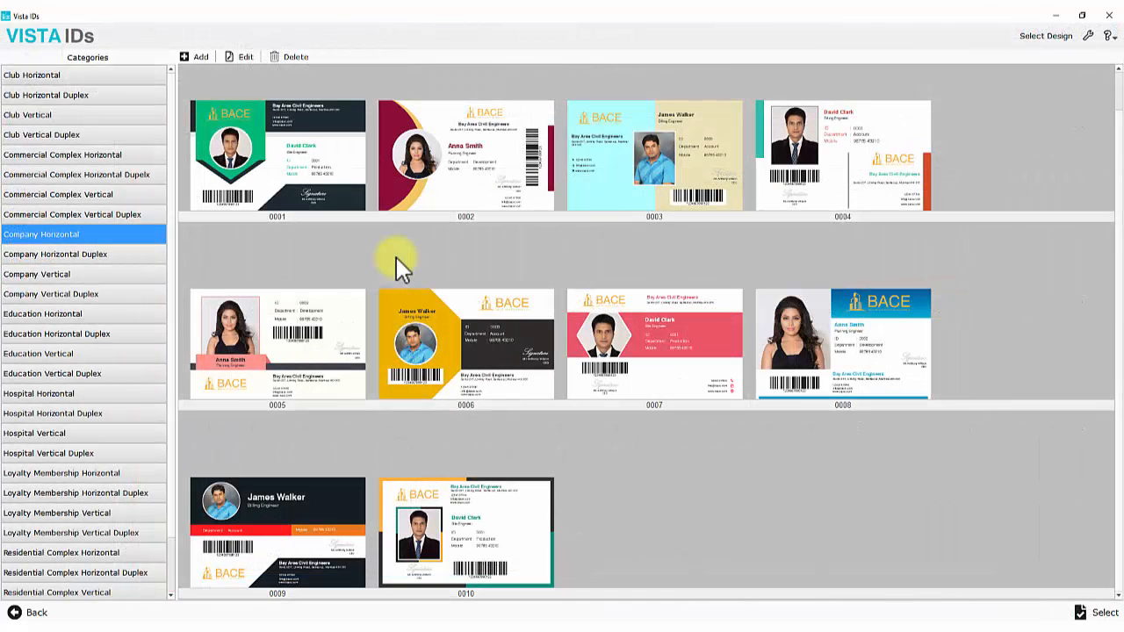
pyautogui.click(201, 57)
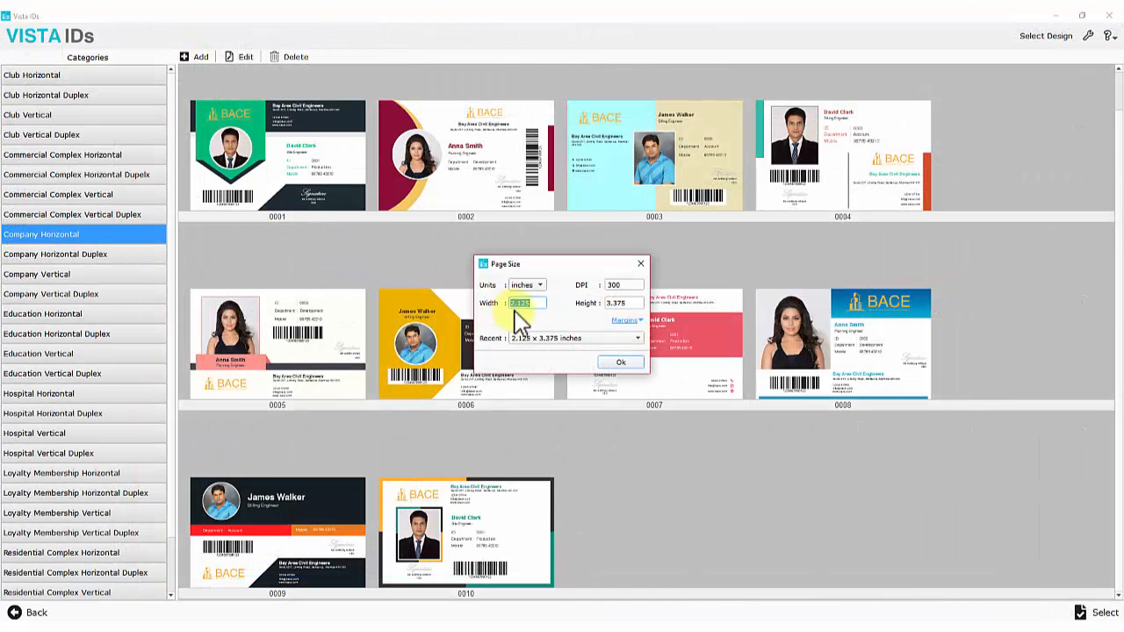
pyautogui.click(617, 303)
pyautogui.click(620, 362)
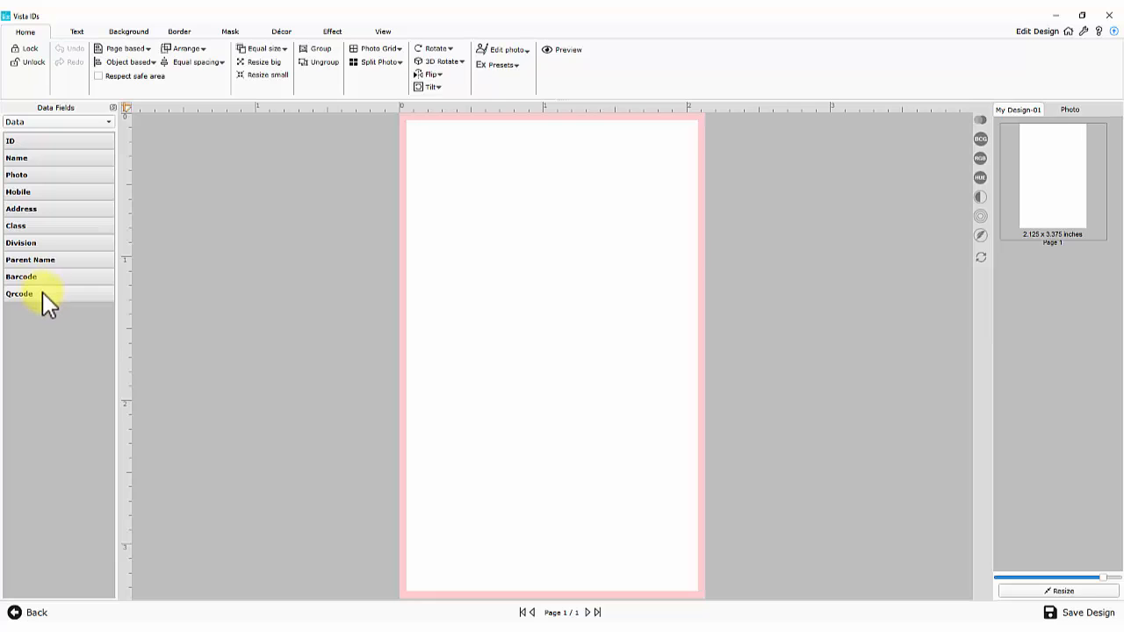
# Choose Company in the Data Fields dropdown and bring up the Abstract background gallery
pyautogui.click(53, 123)
pyautogui.click(55, 111)
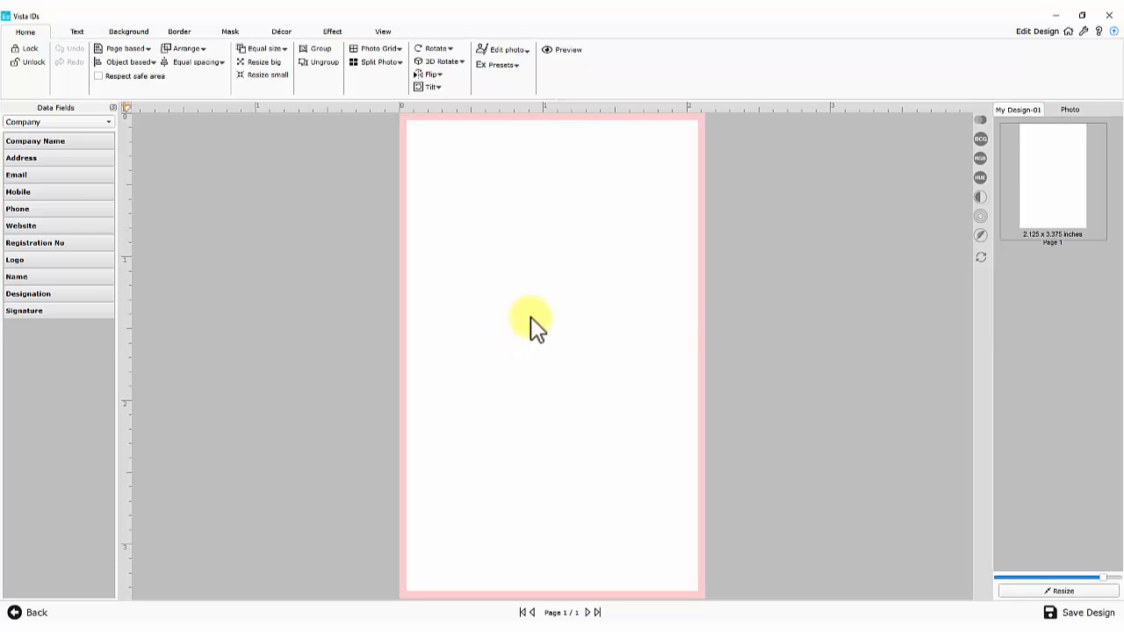
pyautogui.click(128, 32)
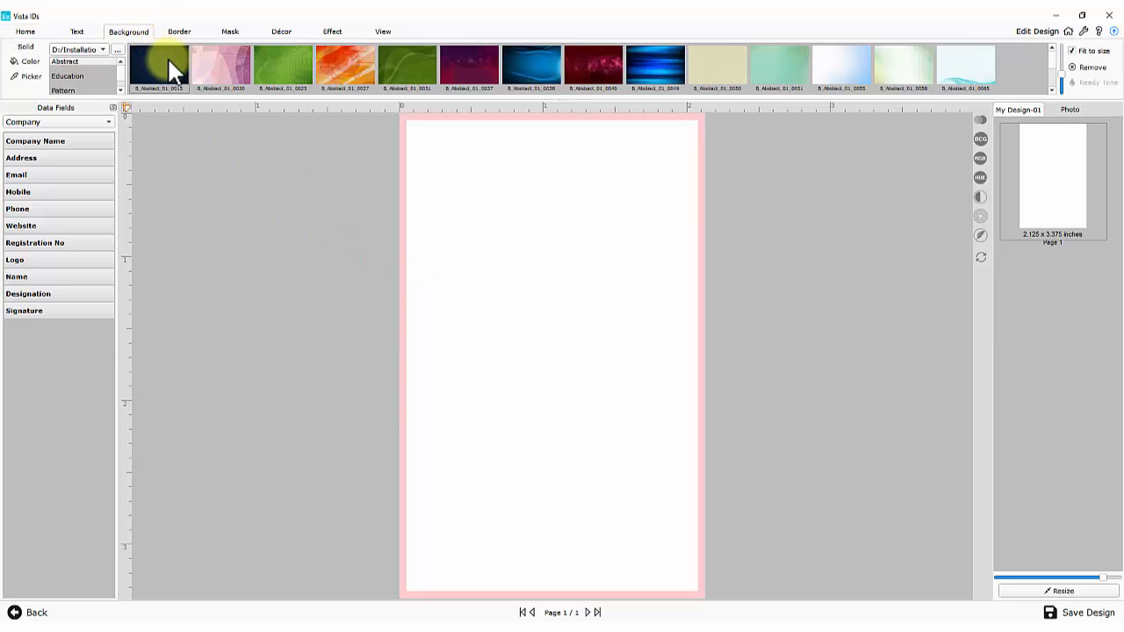
# Try the B_Abstract_01_0076 background without stretching, then show the photo library
pyautogui.scroll(-2, 169, 66)
pyautogui.click(342, 62)
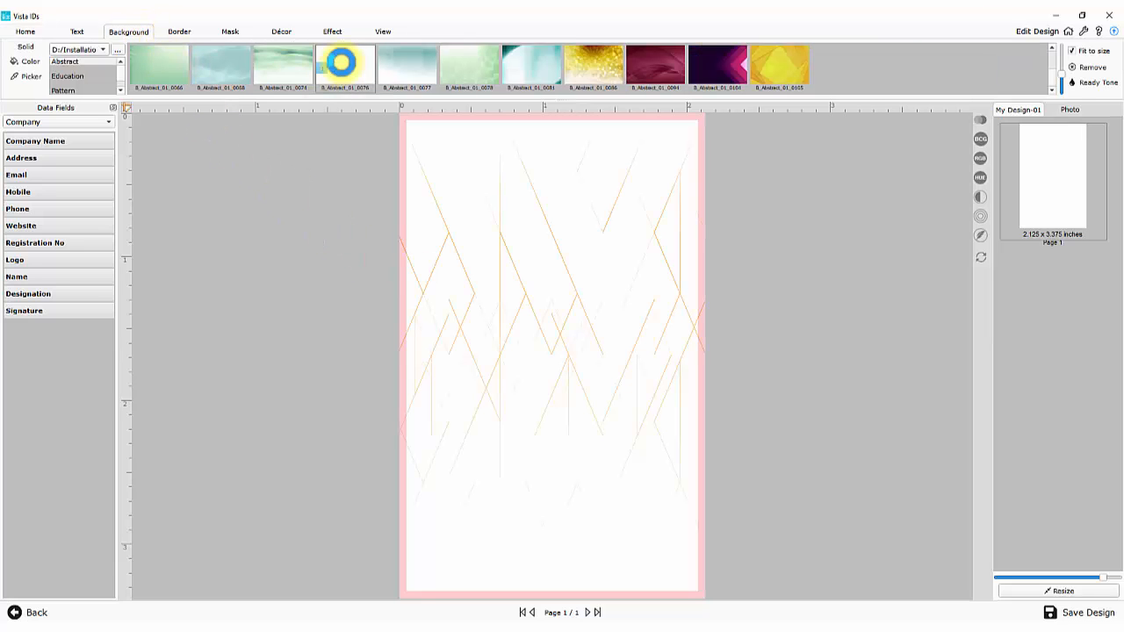
pyautogui.click(1071, 51)
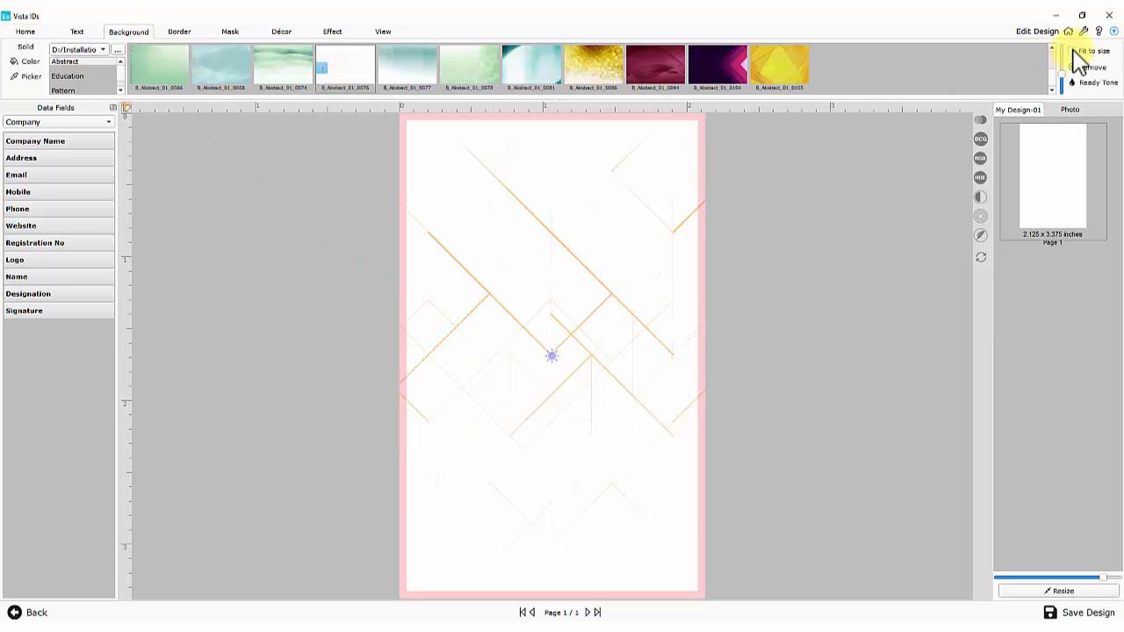
pyautogui.click(1070, 108)
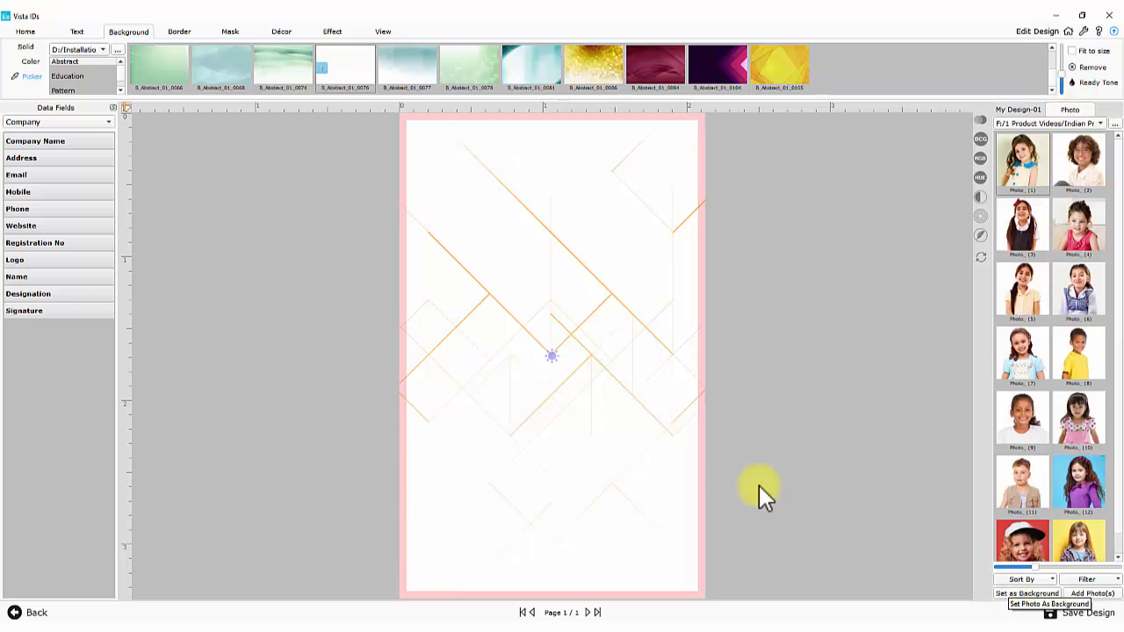
# Fill the card background with solid orange, hex #ff8856
pyautogui.click(31, 63)
pyautogui.click(508, 280)
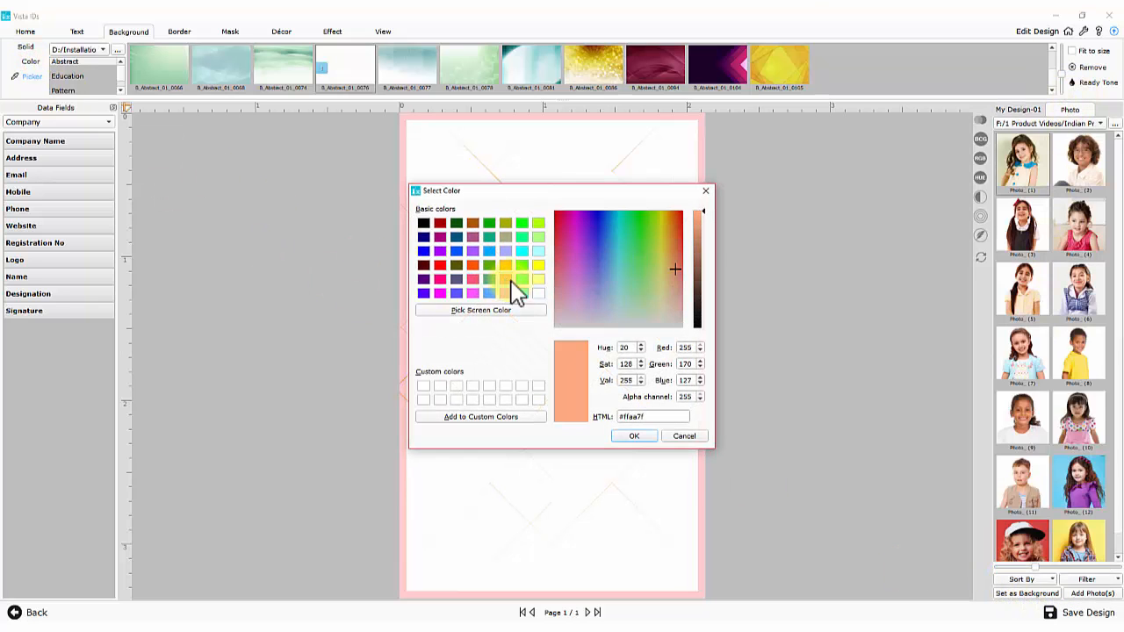
pyautogui.click(698, 248)
pyautogui.moveTo(652, 416); pyautogui.dragTo(614, 416)
pyautogui.write('#ff8856')
pyautogui.click(627, 436)
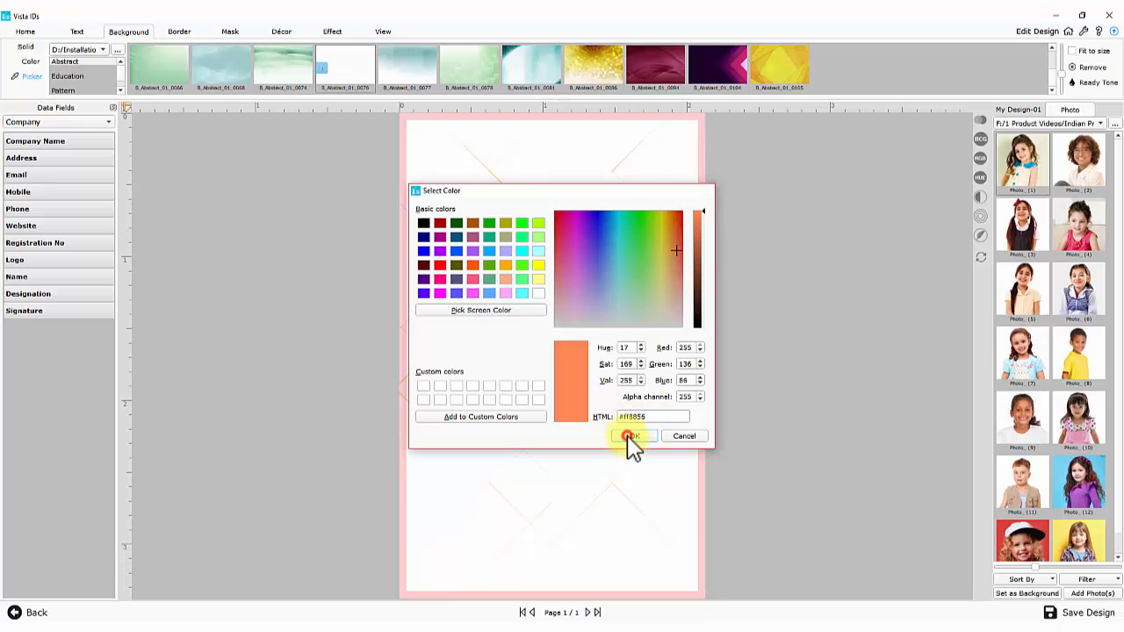
# Browse for a background images folder, then close the browser without choosing one
pyautogui.click(118, 49)
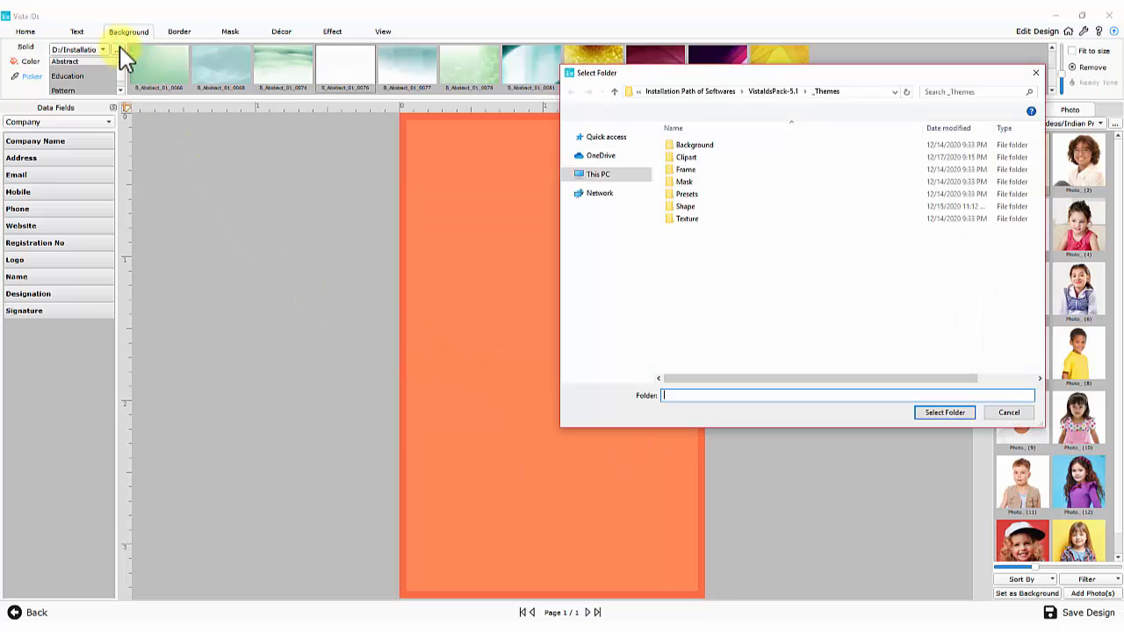
pyautogui.click(1036, 75)
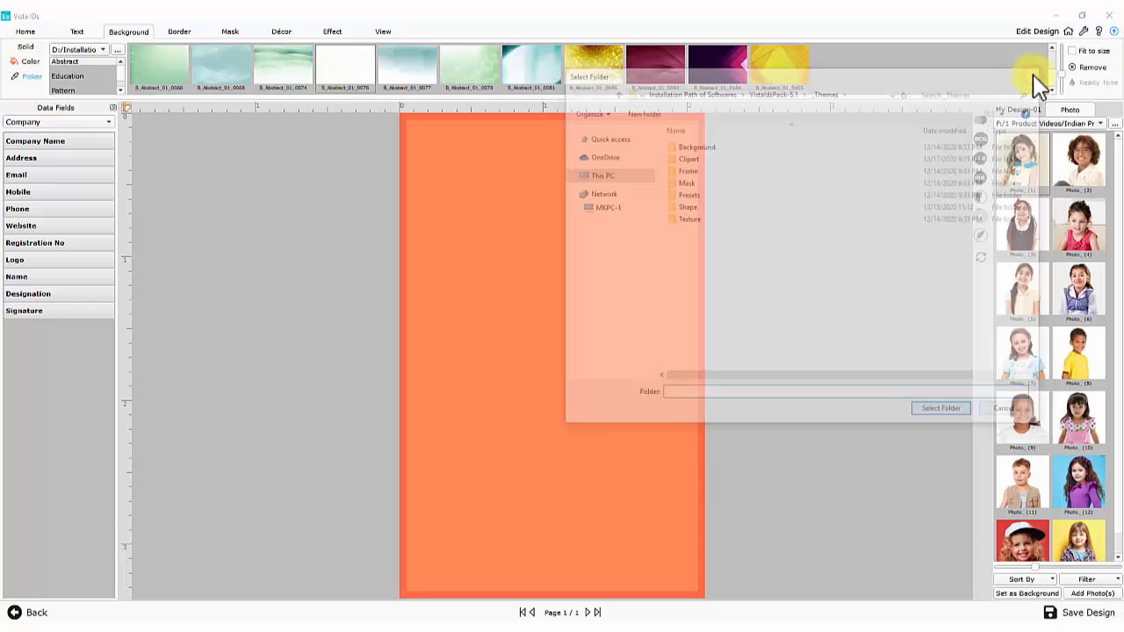
pyautogui.scroll(-1, 1028, 289)
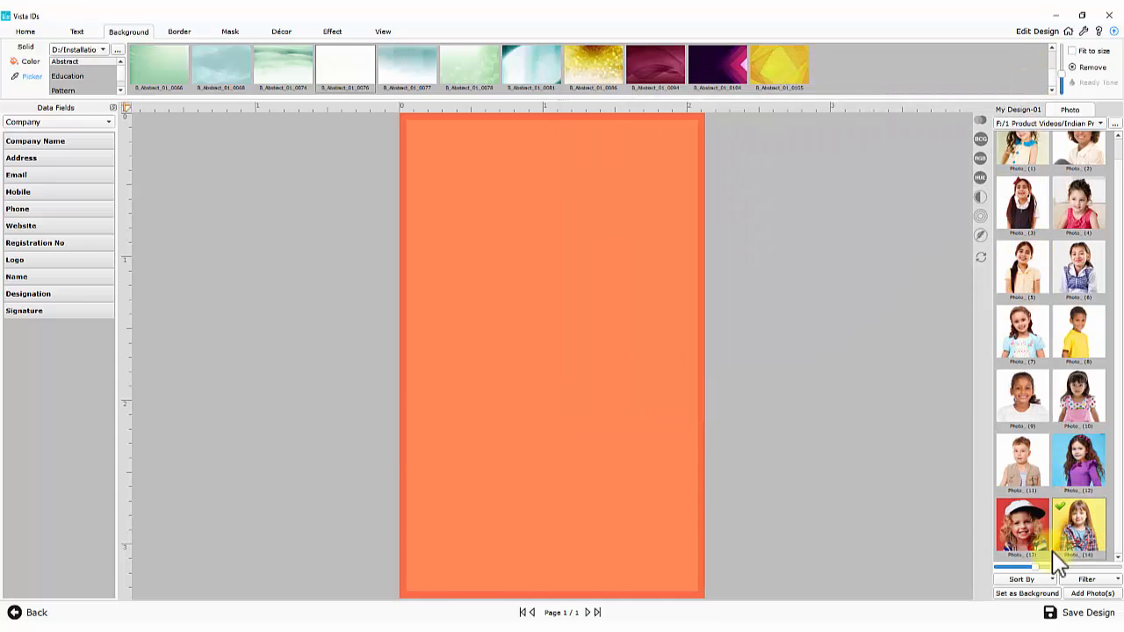
# Use the girl's photo as the card background and darken it slightly via brightness
pyautogui.click(1025, 594)
pyautogui.click(599, 360)
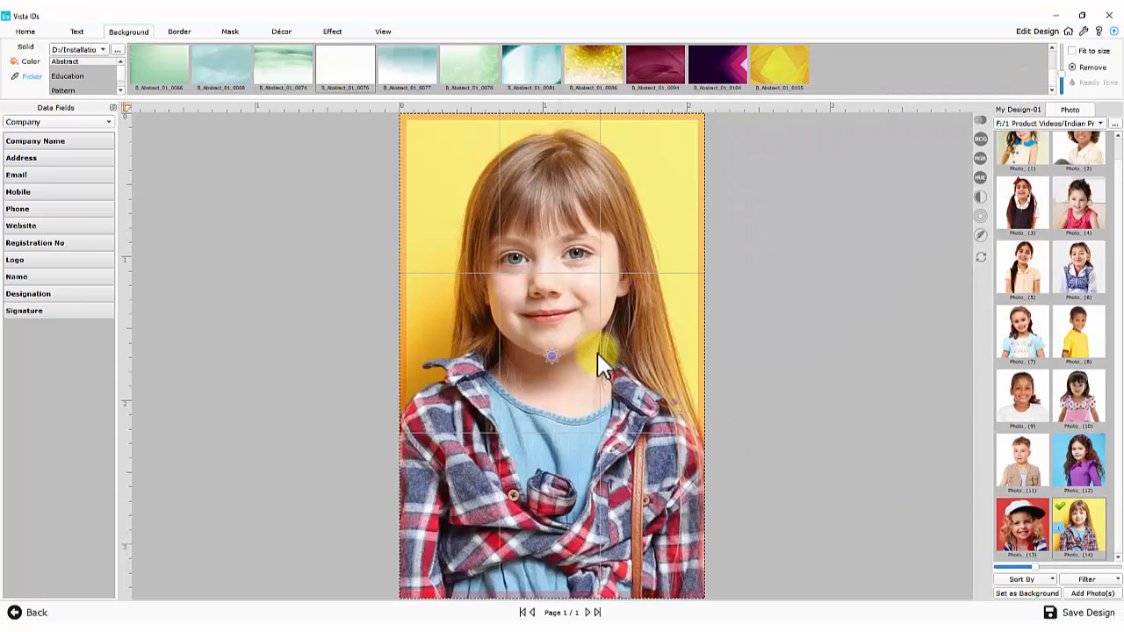
pyautogui.click(981, 118)
pyautogui.click(982, 119)
pyautogui.click(982, 139)
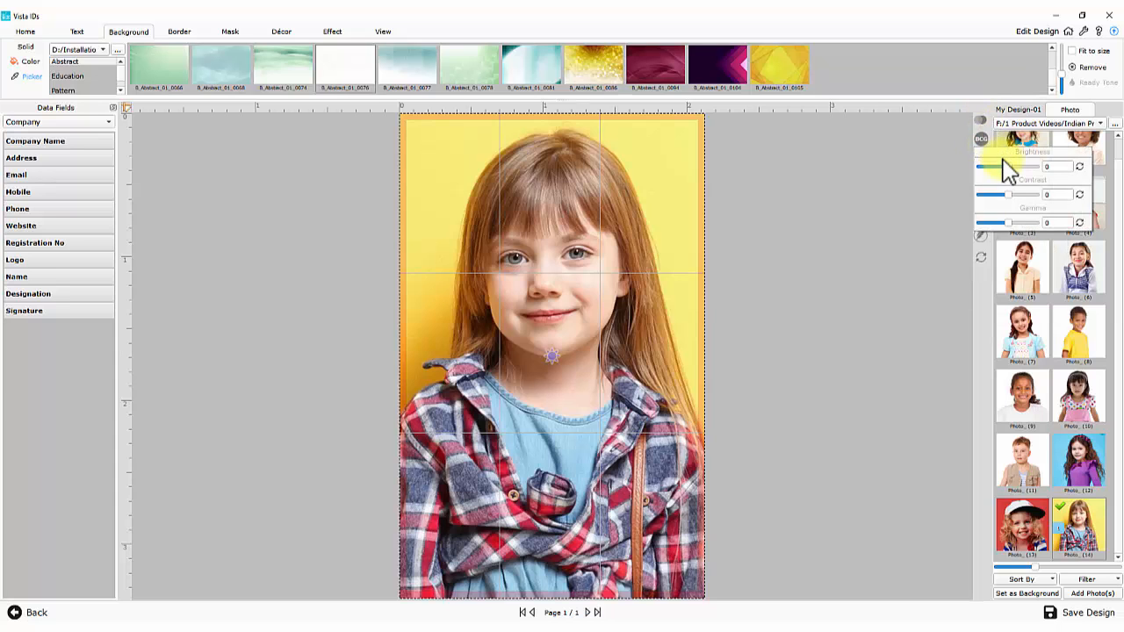
pyautogui.moveTo(1008, 167); pyautogui.dragTo(1004, 167)
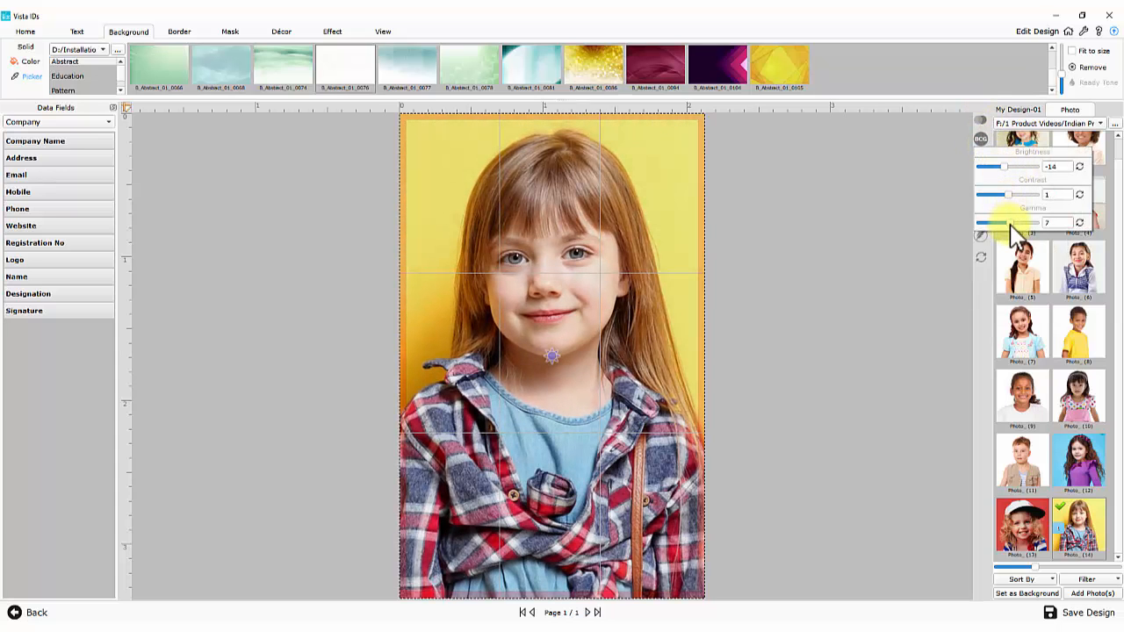
# Check the RGB, hue/saturation/lightness and other photo adjustments, leaving them unchanged
pyautogui.click(981, 159)
pyautogui.click(982, 158)
pyautogui.click(981, 177)
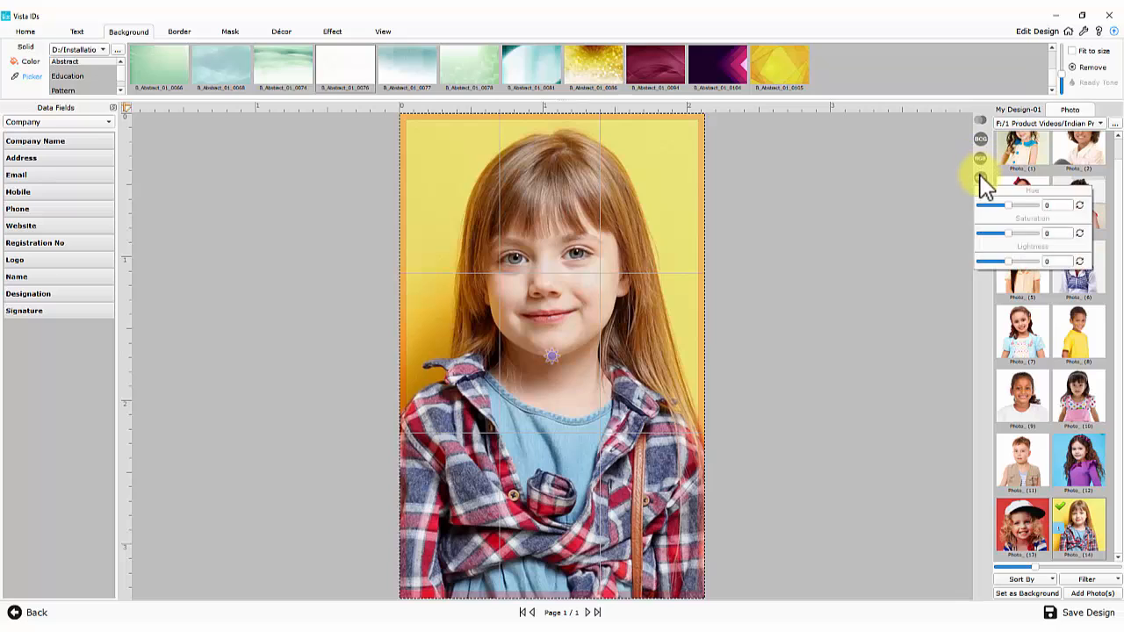
pyautogui.click(981, 177)
pyautogui.click(981, 196)
pyautogui.click(981, 196)
pyautogui.click(981, 214)
pyautogui.click(981, 215)
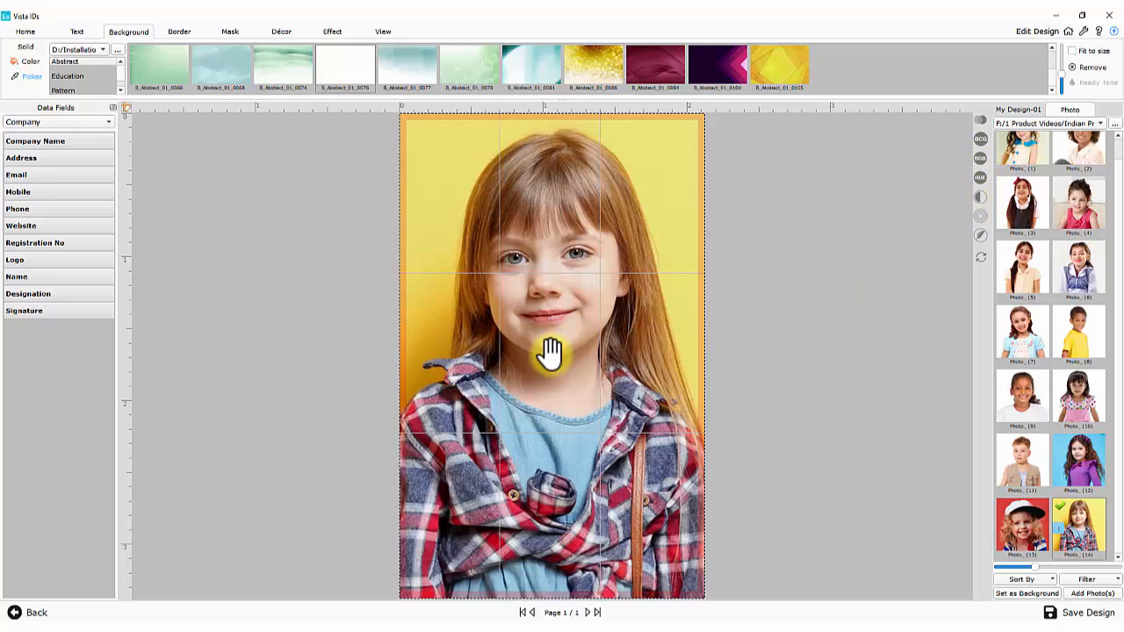
# Zoom the photo within its frame and pan to reposition the girl
pyautogui.scroll(2, 550, 354)
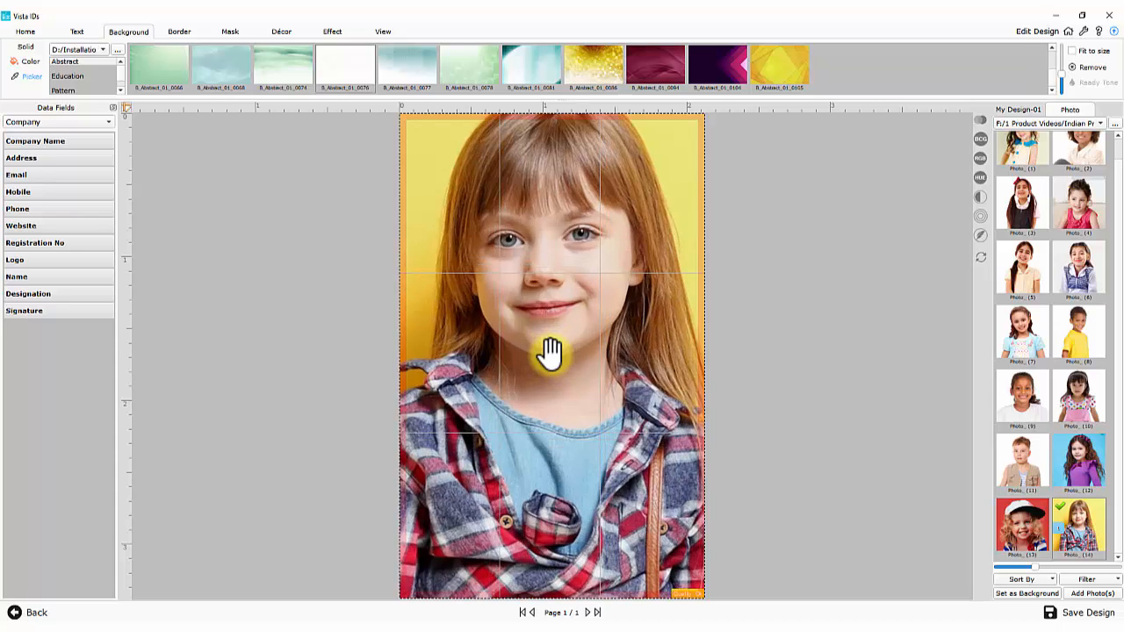
pyautogui.scroll(-3, 550, 354)
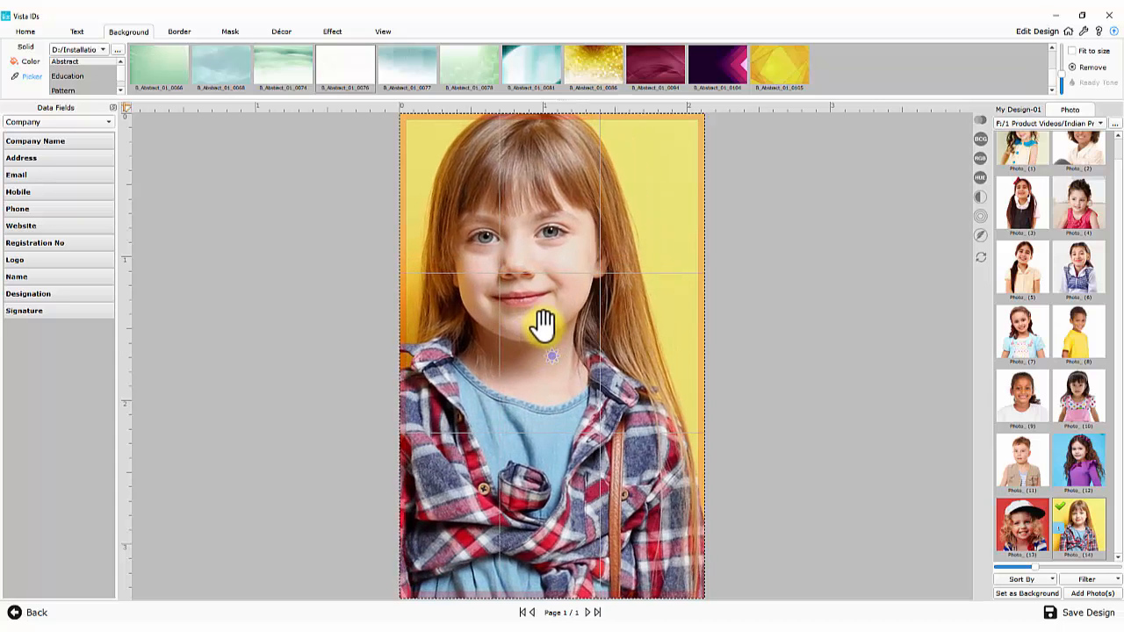
pyautogui.moveTo(542, 326); pyautogui.dragTo(551, 352)
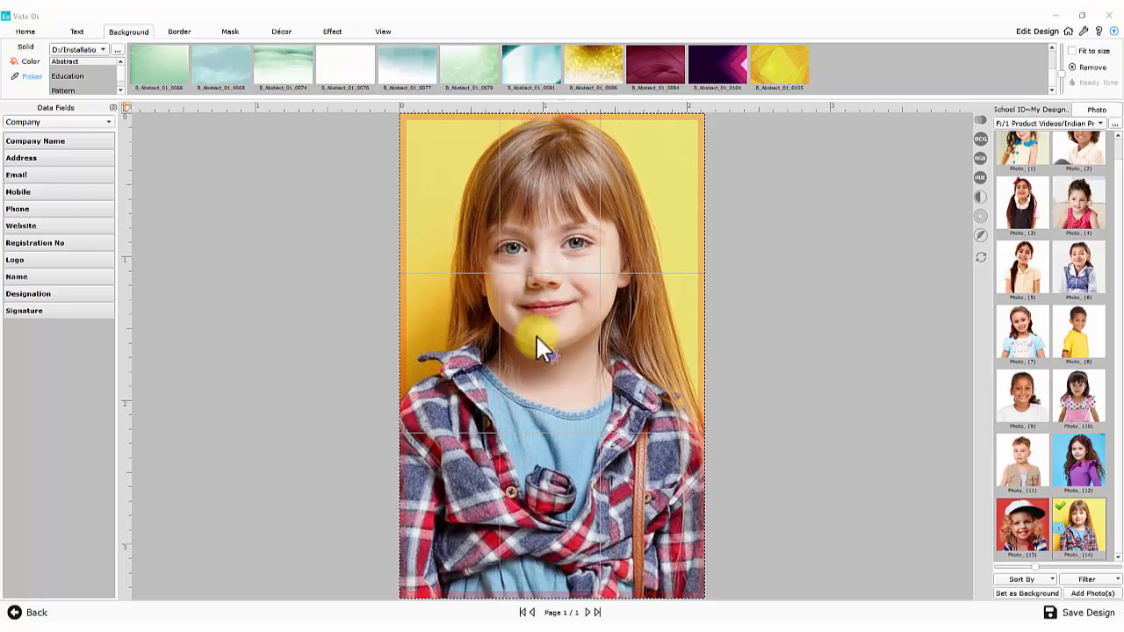
# Try the grayscale photo effect, then reset the photo to full colour
pyautogui.click(333, 32)
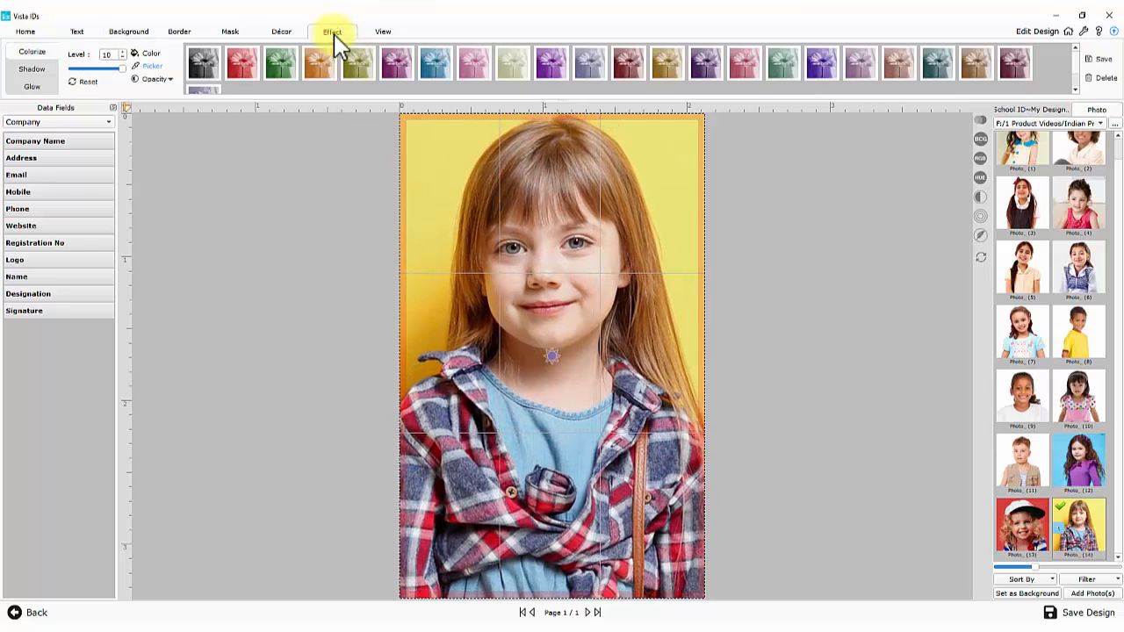
pyautogui.click(203, 65)
pyautogui.click(88, 83)
# Replace the photo with a doubled-size Book clipart, nudged down and faded by lower opacity
pyautogui.press('Delete')
pyautogui.click(279, 33)
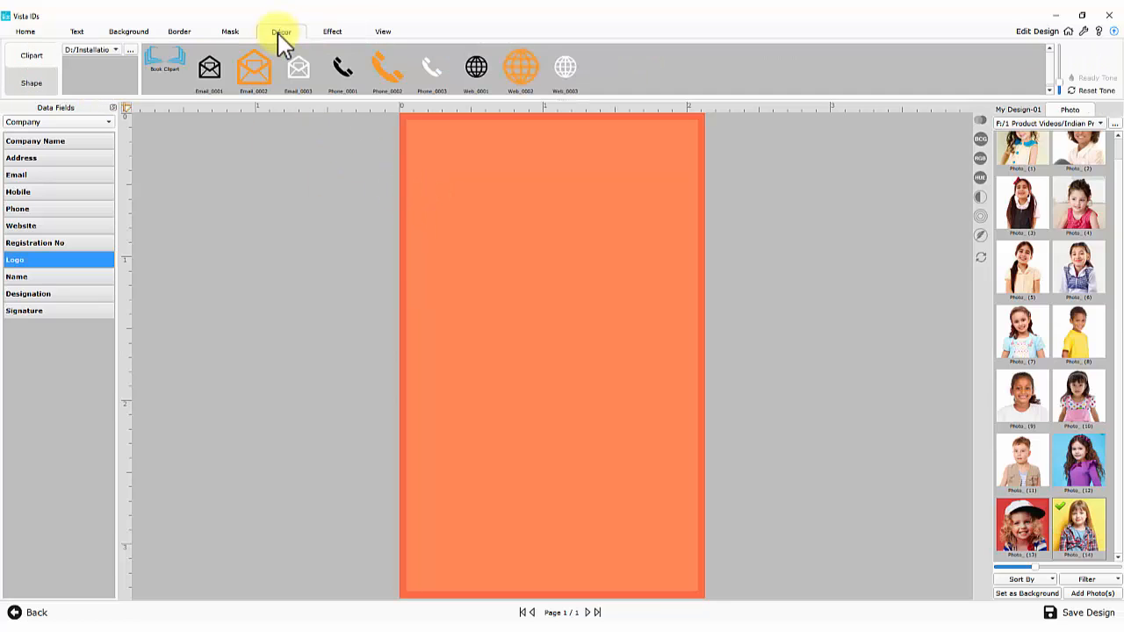
pyautogui.click(162, 61)
pyautogui.moveTo(553, 377); pyautogui.dragTo(677, 377)
pyautogui.moveTo(632, 292); pyautogui.dragTo(633, 299)
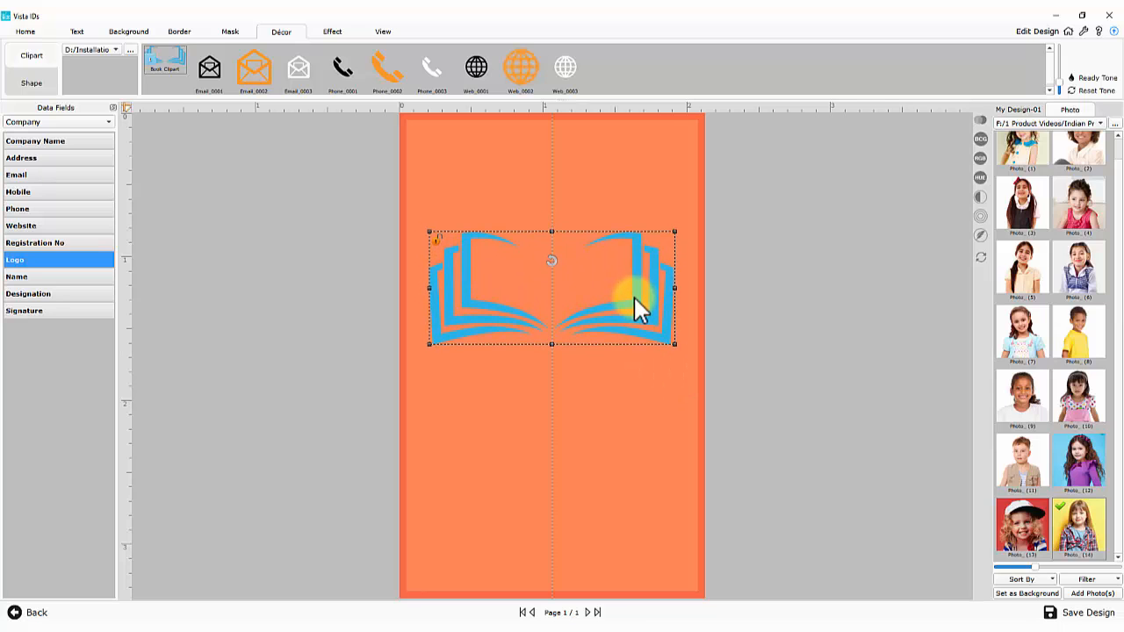
pyautogui.click(979, 199)
pyautogui.moveTo(1034, 226); pyautogui.dragTo(1022, 226)
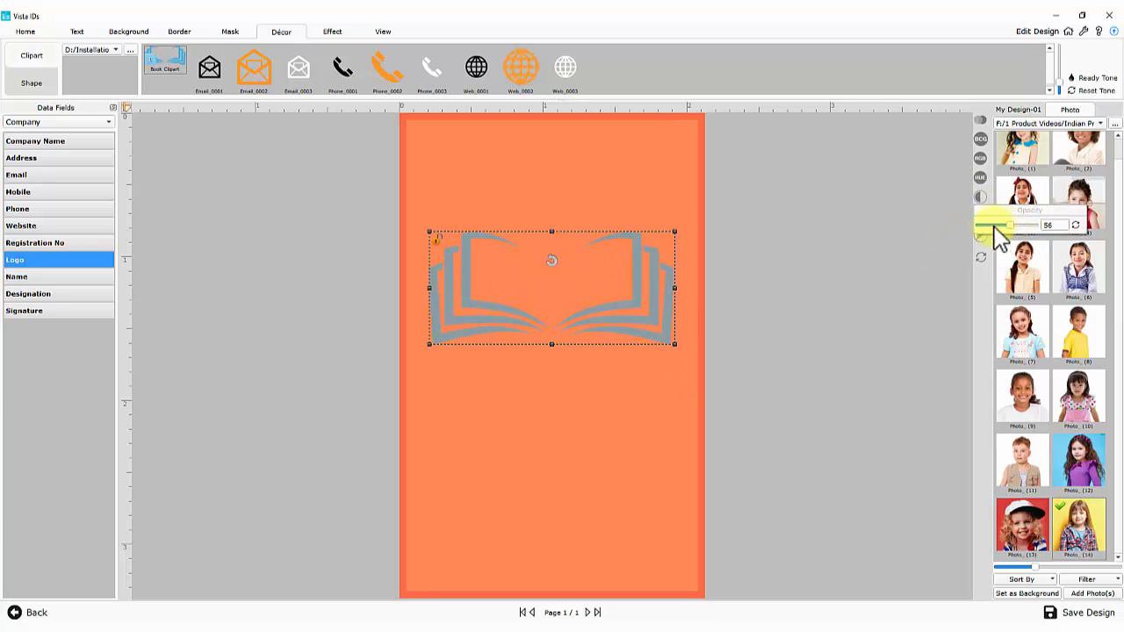
pyautogui.click(211, 176)
# Add the Eastwood school logo from the Company Logo folder, enlarged at the card top
pyautogui.click(130, 50)
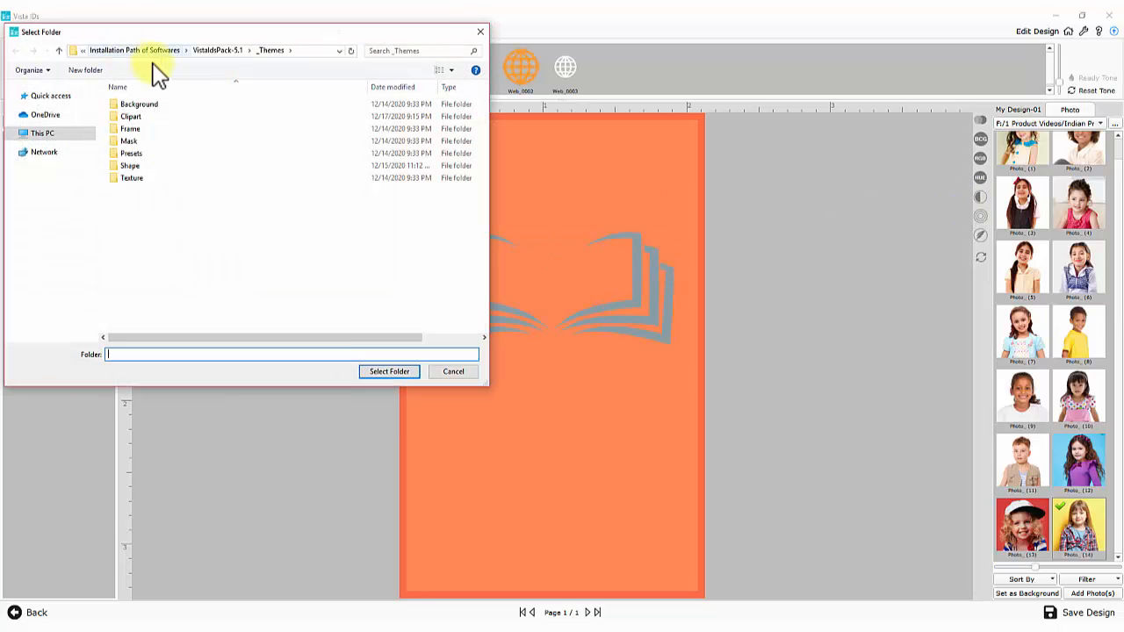
pyautogui.click(302, 52)
pyautogui.hotkey('ctrl', 'v')
pyautogui.press('Return')
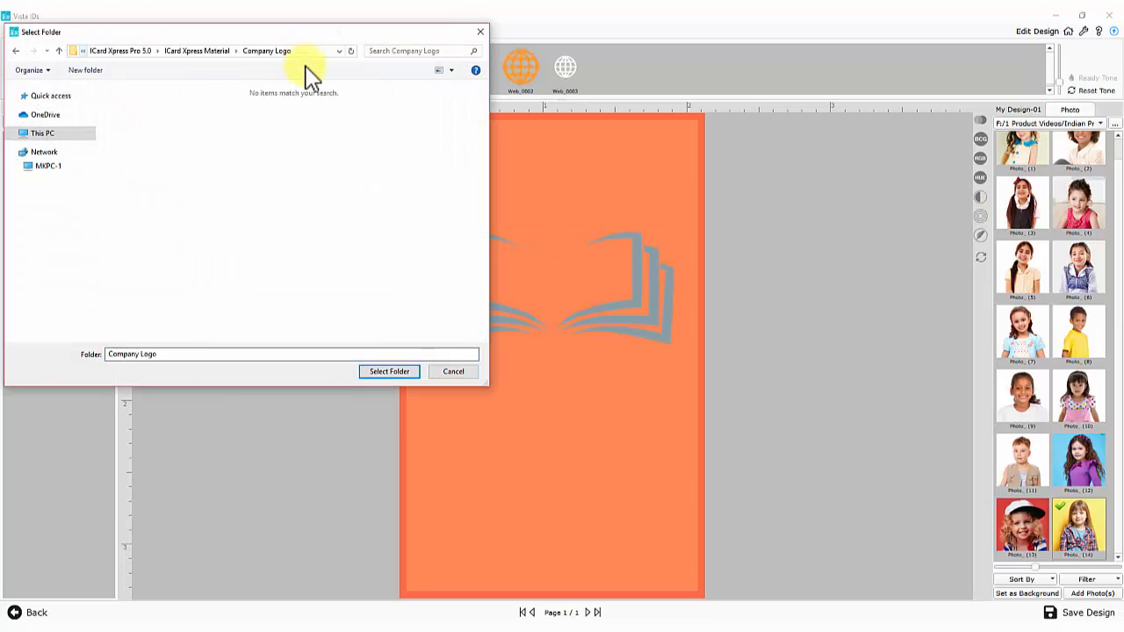
pyautogui.click(379, 372)
pyautogui.click(475, 55)
pyautogui.click(555, 360)
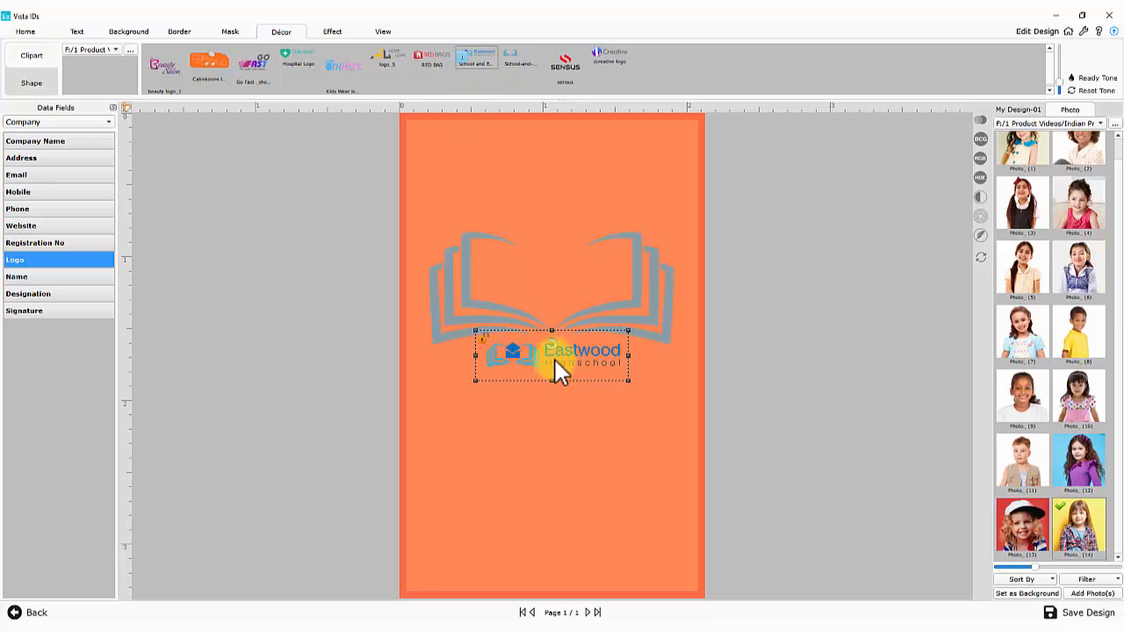
pyautogui.moveTo(555, 360); pyautogui.dragTo(587, 158)
pyautogui.moveTo(625, 195); pyautogui.dragTo(604, 155)
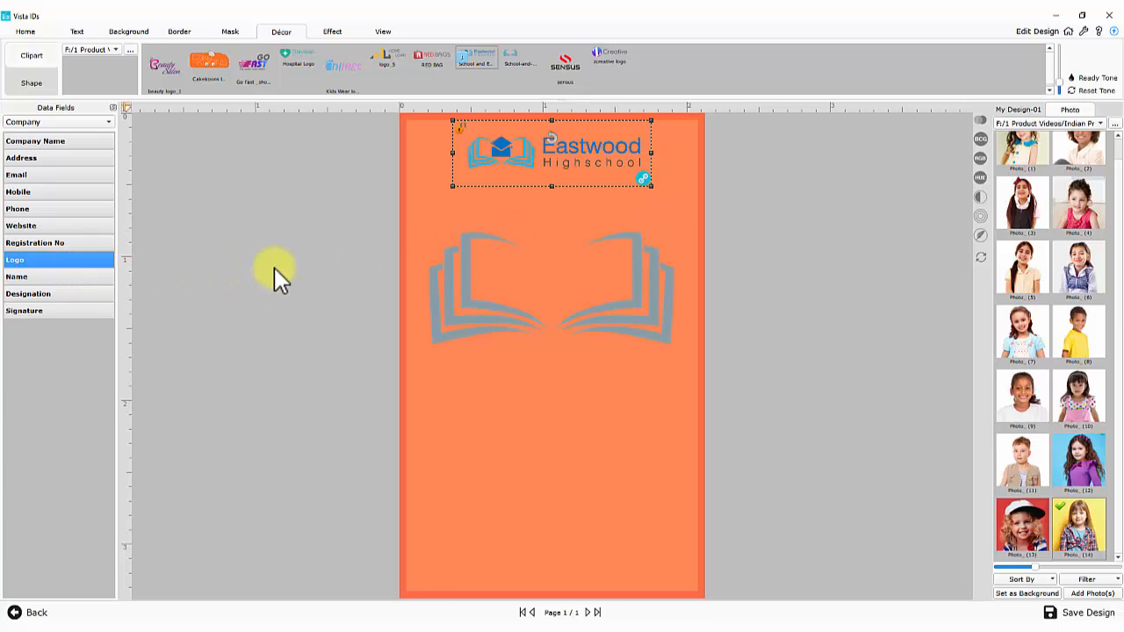
pyautogui.click(333, 33)
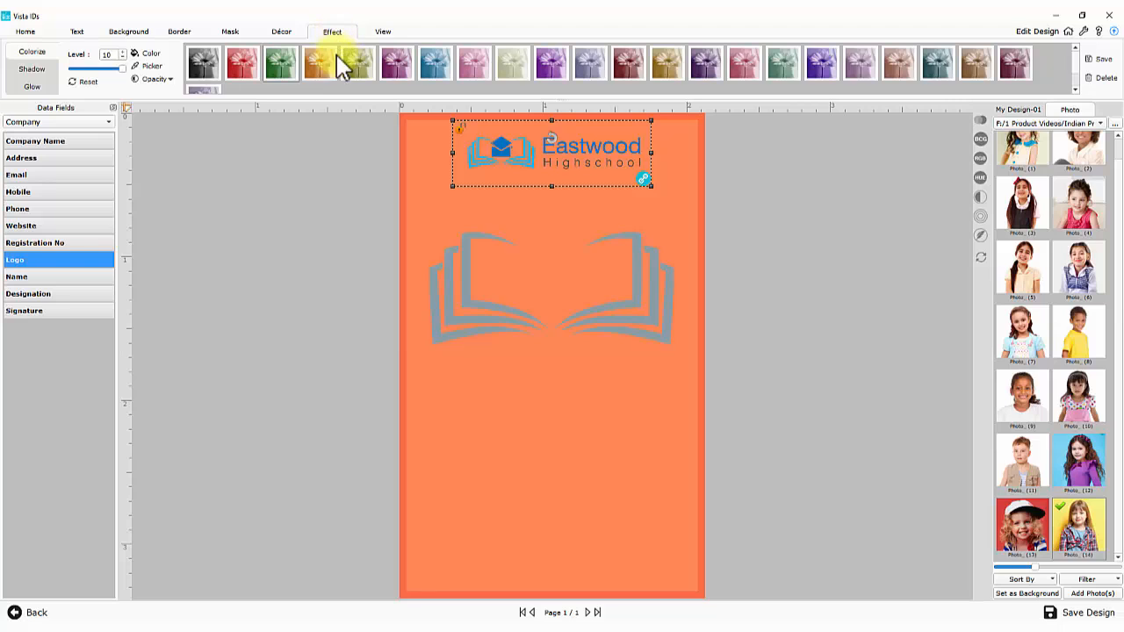
pyautogui.click(288, 64)
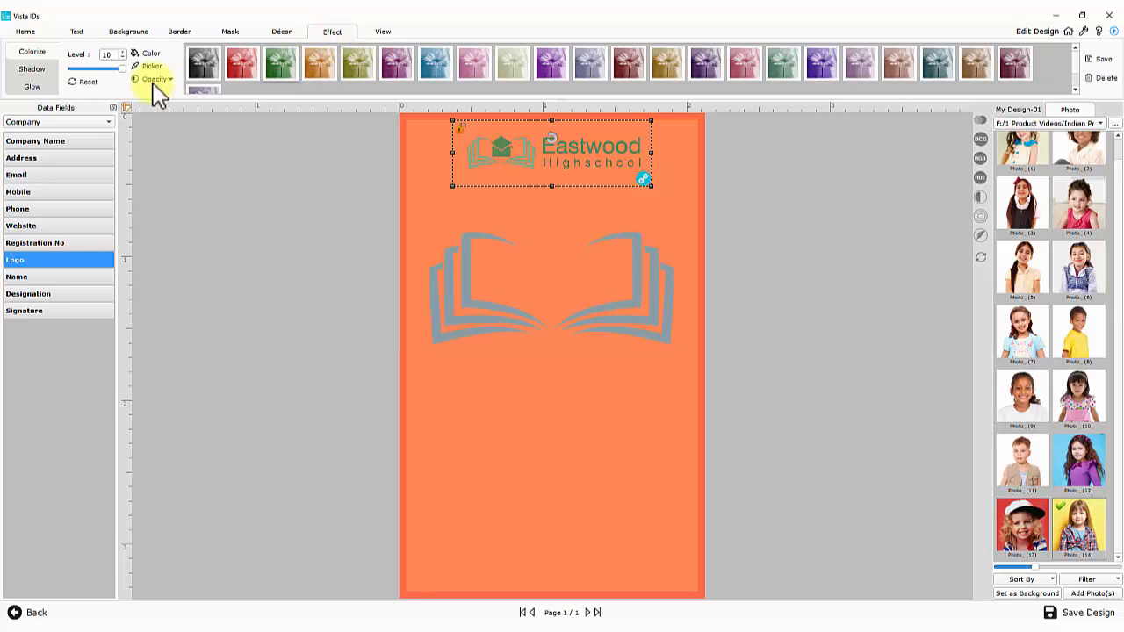
pyautogui.click(88, 81)
pyautogui.click(39, 69)
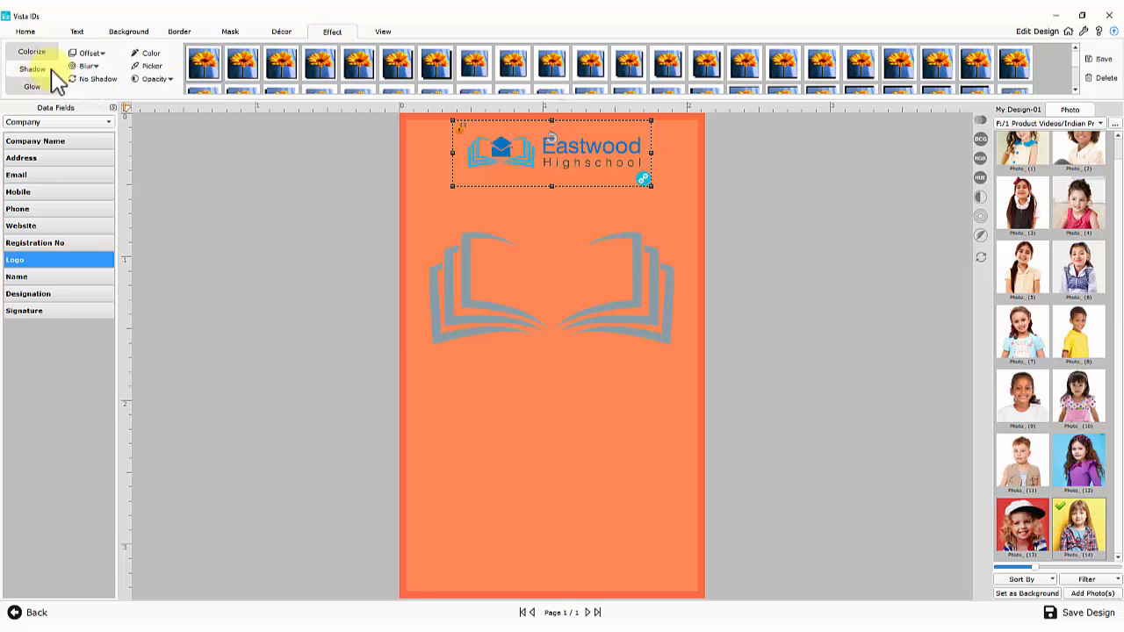
pyautogui.click(202, 64)
pyautogui.click(95, 80)
pyautogui.click(33, 87)
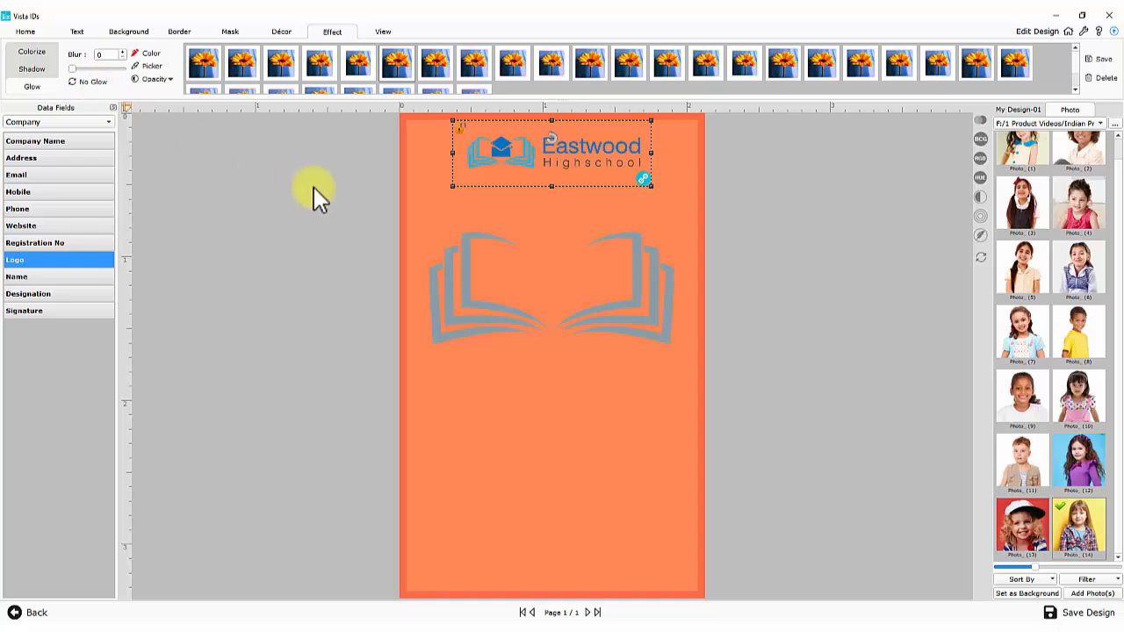
pyautogui.click(281, 32)
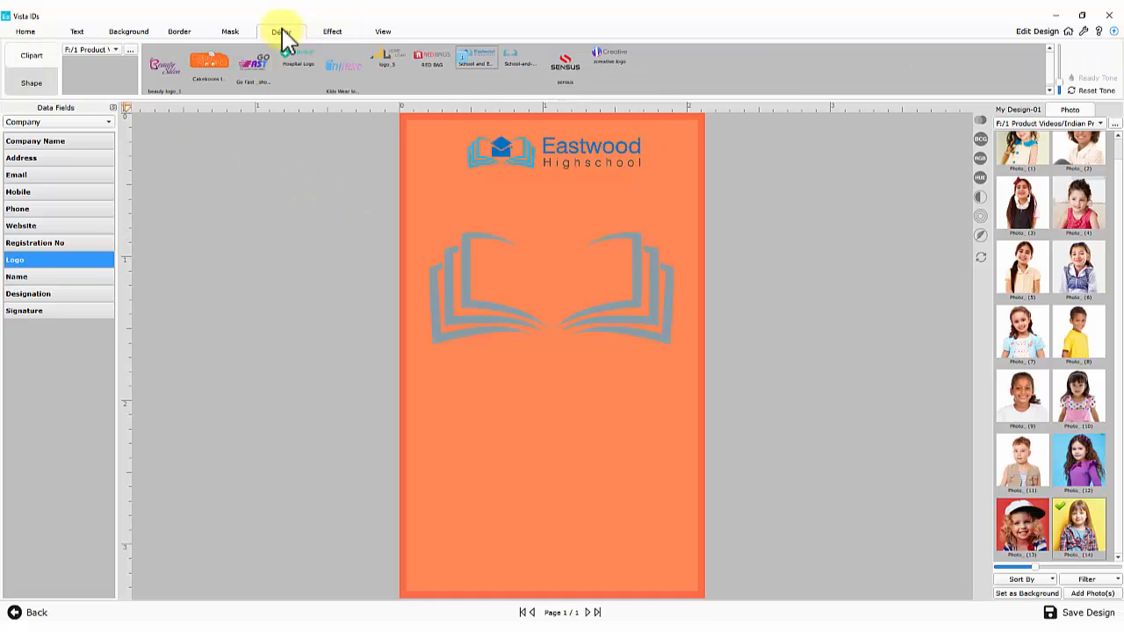
# Add a square shape stretched over the card and send it behind the logo and book
pyautogui.click(35, 82)
pyautogui.click(95, 58)
pyautogui.moveTo(554, 313); pyautogui.dragTo(484, 224)
pyautogui.moveTo(556, 270); pyautogui.dragTo(703, 459)
pyautogui.moveTo(550, 410); pyautogui.dragTo(549, 592)
pyautogui.rightClick(570, 280)
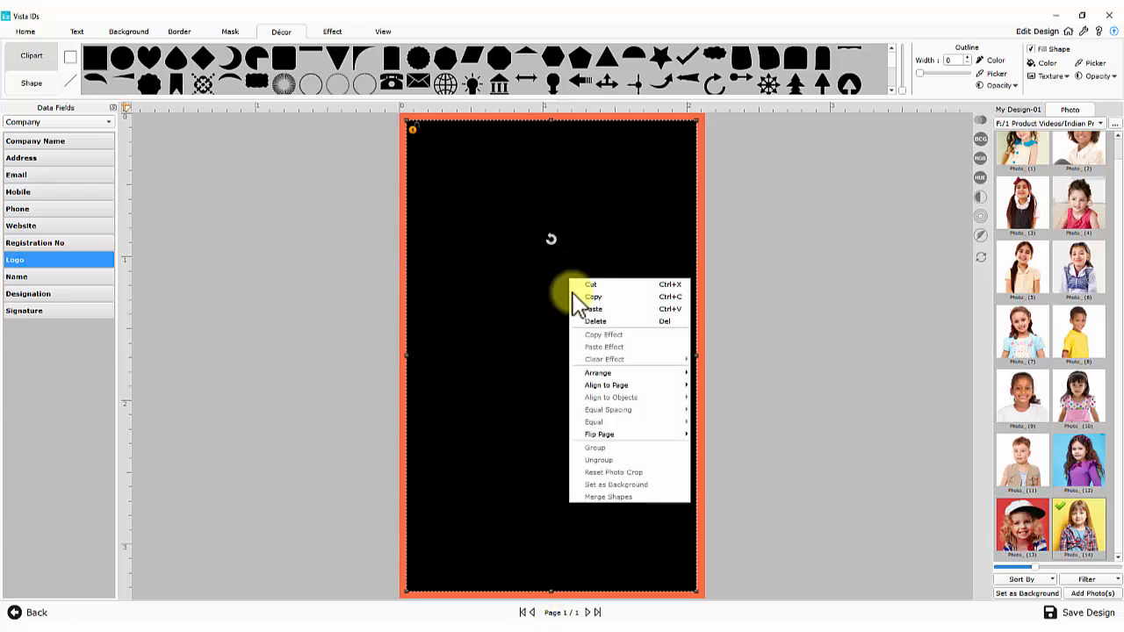
pyautogui.moveTo(610, 381)
pyautogui.click(727, 373)
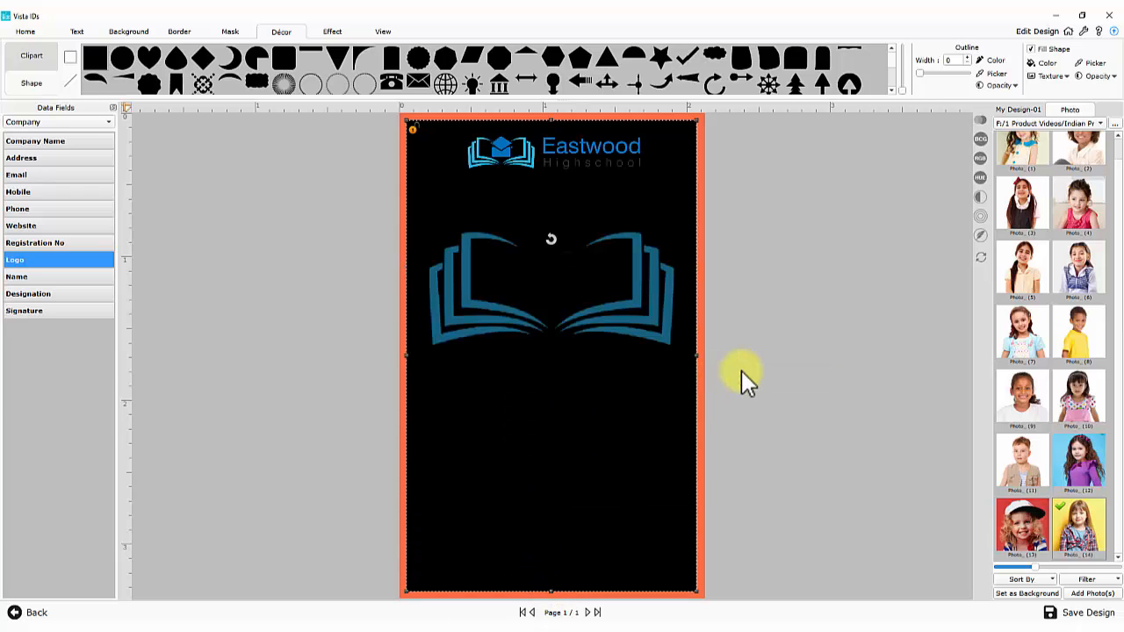
# Fill the square white with partly translucent opacity and no outline
pyautogui.click(1044, 64)
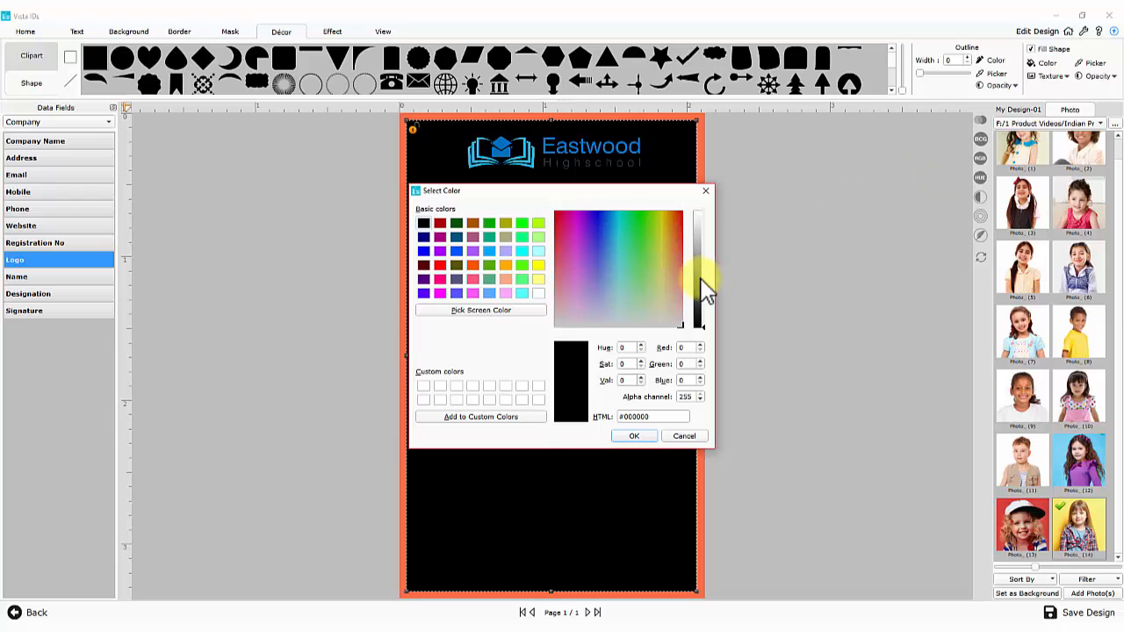
pyautogui.click(698, 213)
pyautogui.click(633, 436)
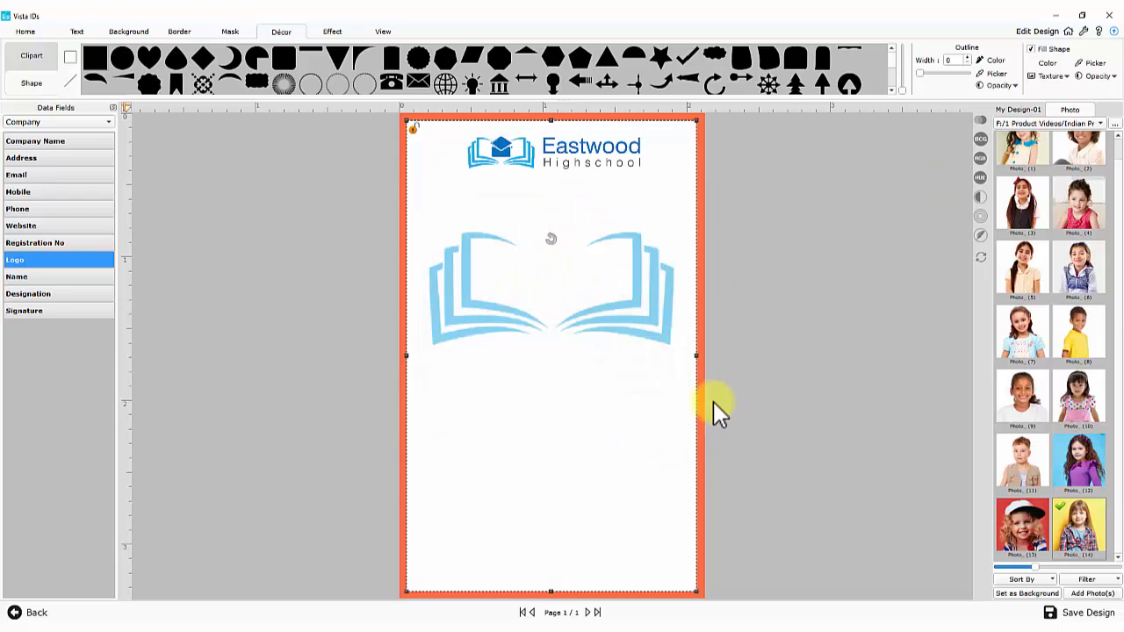
pyautogui.moveTo(921, 73); pyautogui.dragTo(920, 74)
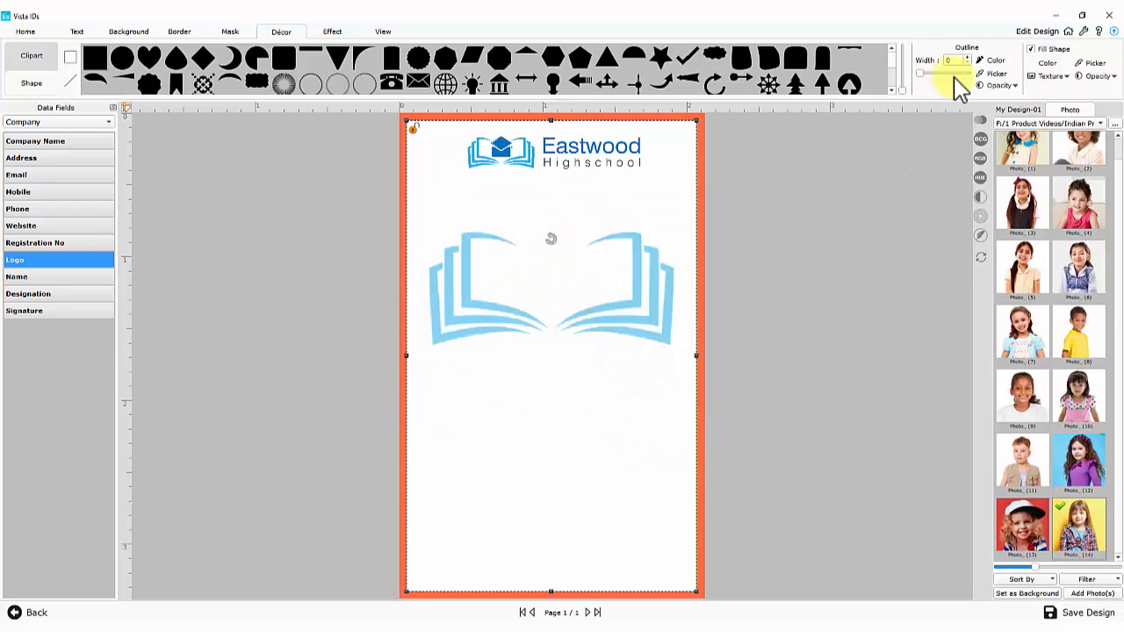
pyautogui.click(1097, 76)
pyautogui.moveTo(1073, 102); pyautogui.dragTo(1096, 80)
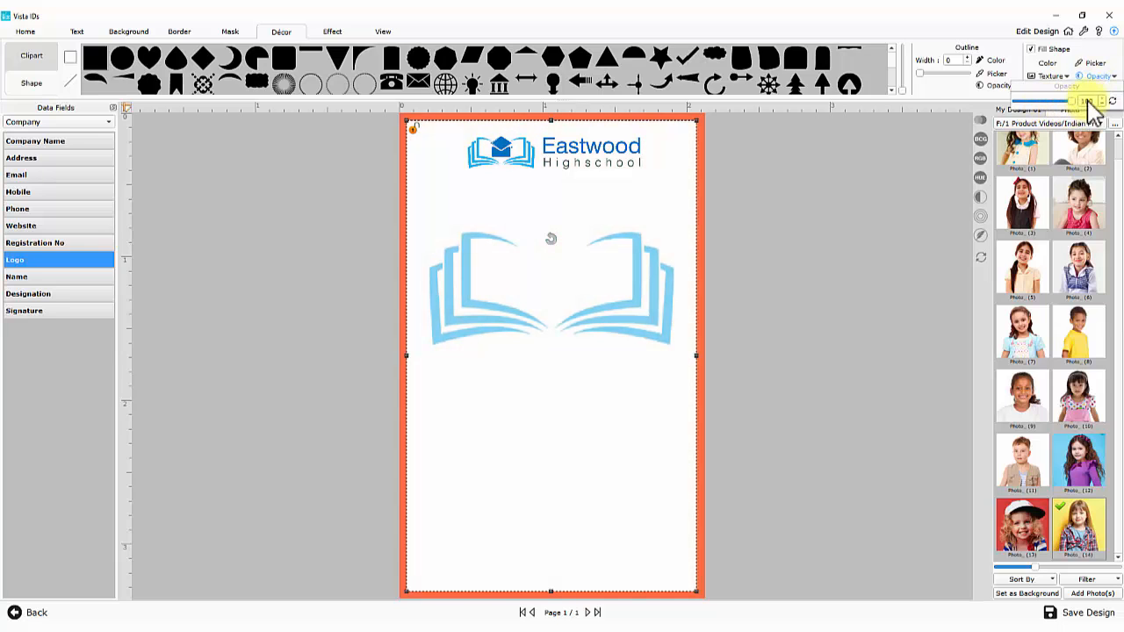
pyautogui.click(729, 203)
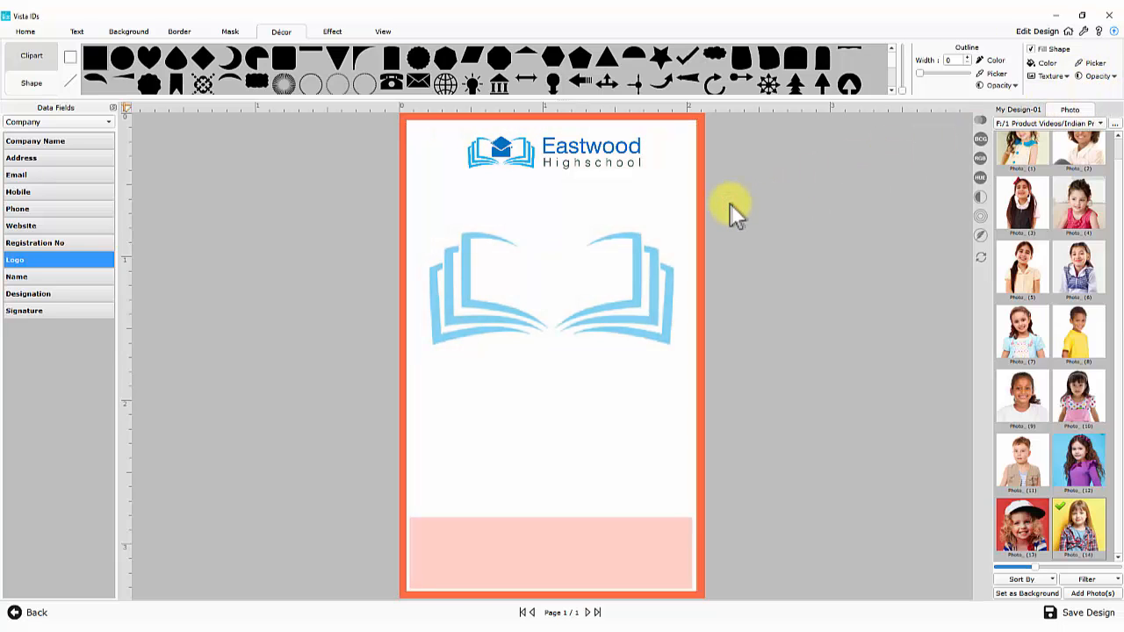
# Add Photo_(1) to the card, sized and centred over the book
pyautogui.scroll(1, 1021, 169)
pyautogui.doubleClick(1021, 166)
pyautogui.moveTo(571, 350); pyautogui.dragTo(571, 269)
pyautogui.moveTo(629, 351); pyautogui.dragTo(574, 299)
pyautogui.moveTo(520, 257)
pyautogui.mouseDown()
pyautogui.moveTo(547, 264)
pyautogui.moveTo(515, 254)
pyautogui.mouseUp()
pyautogui.moveTo(602, 255); pyautogui.dragTo(589, 255)
pyautogui.moveTo(552, 305); pyautogui.dragTo(608, 307)
pyautogui.moveTo(585, 276); pyautogui.dragTo(574, 275)
pyautogui.moveTo(598, 205); pyautogui.dragTo(602, 201)
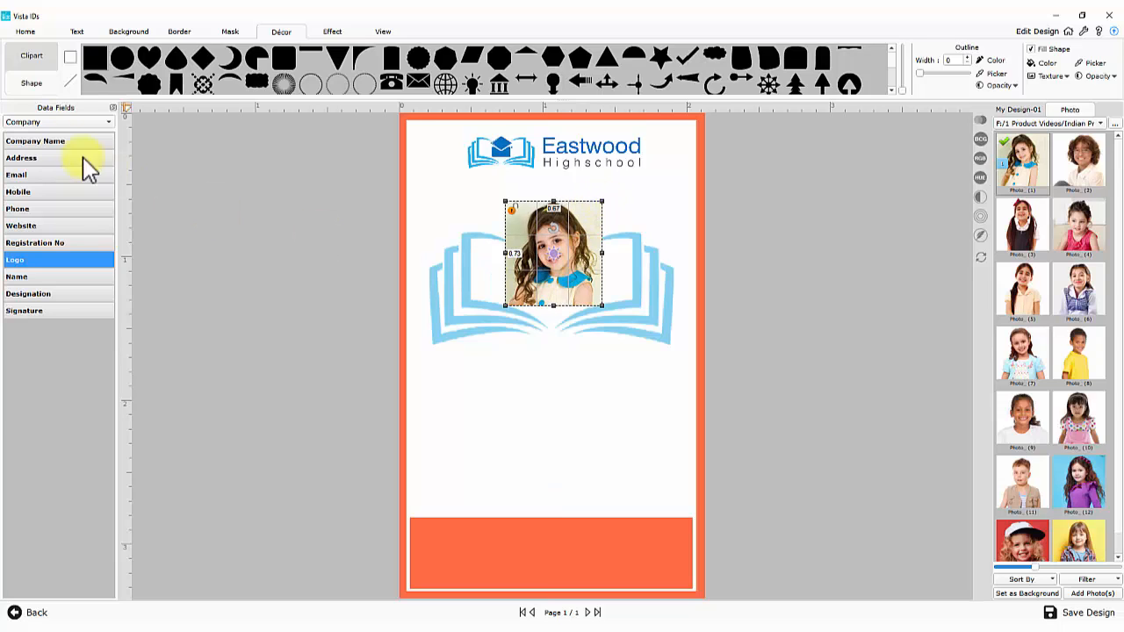
# Link the photo to the student Data Photo field
pyautogui.click(39, 121)
pyautogui.click(38, 138)
pyautogui.click(34, 178)
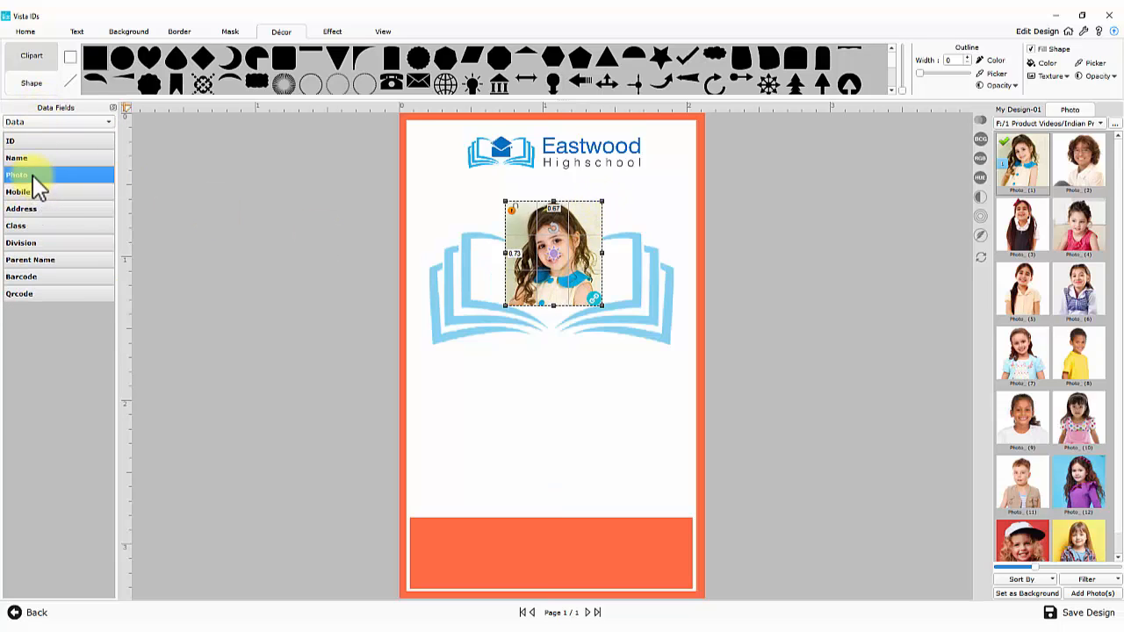
# Give the photo a thin black outline from its Border settings
pyautogui.click(26, 31)
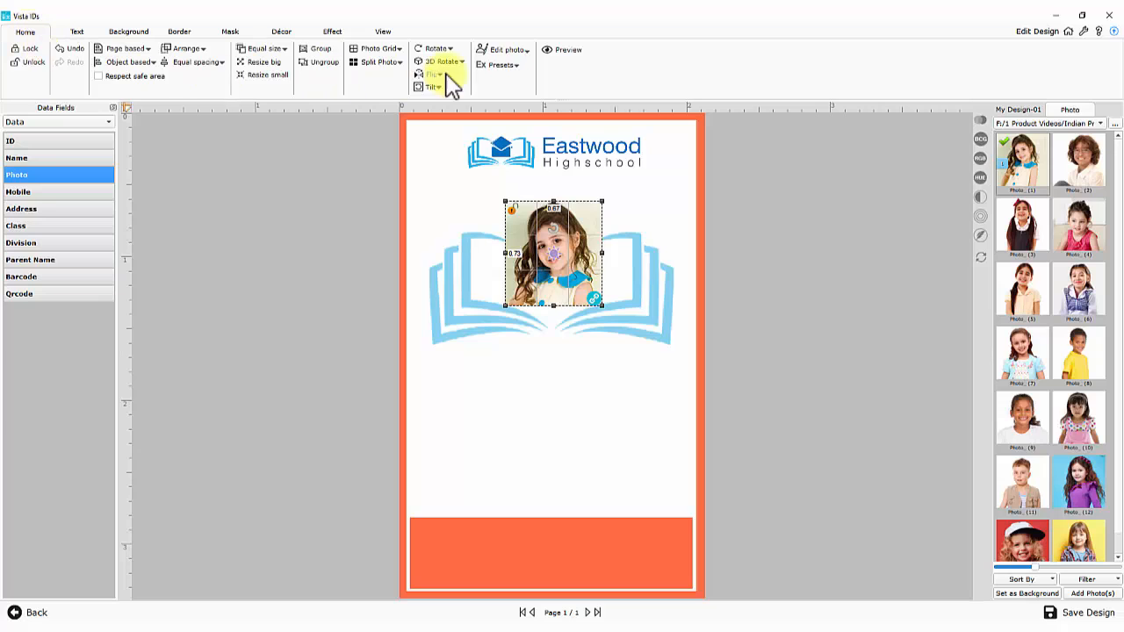
pyautogui.click(521, 53)
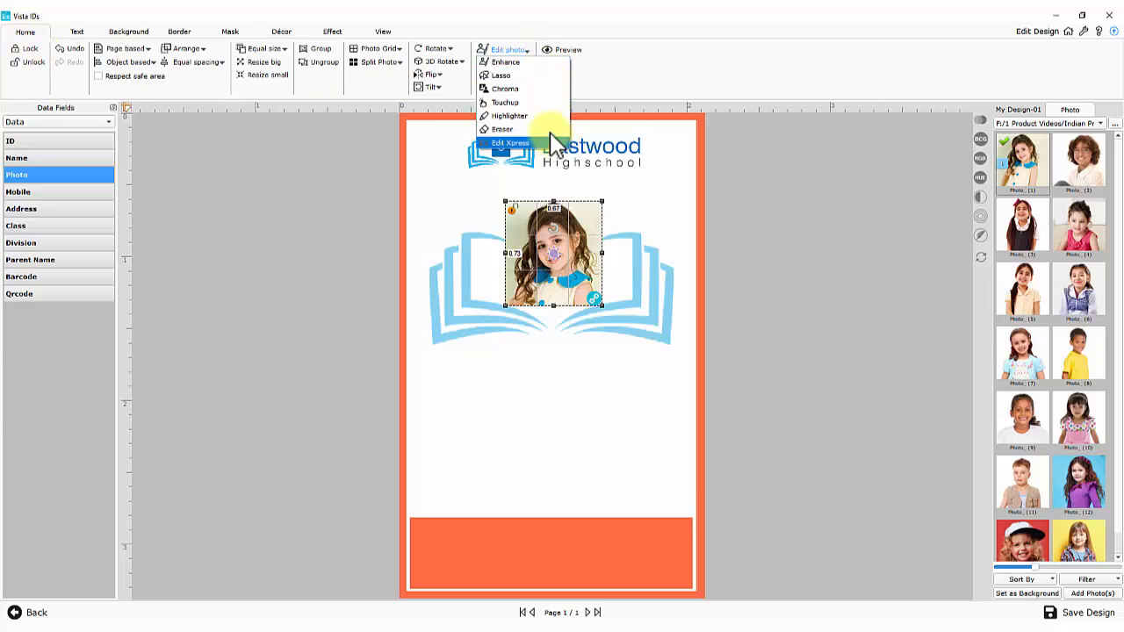
pyautogui.click(500, 50)
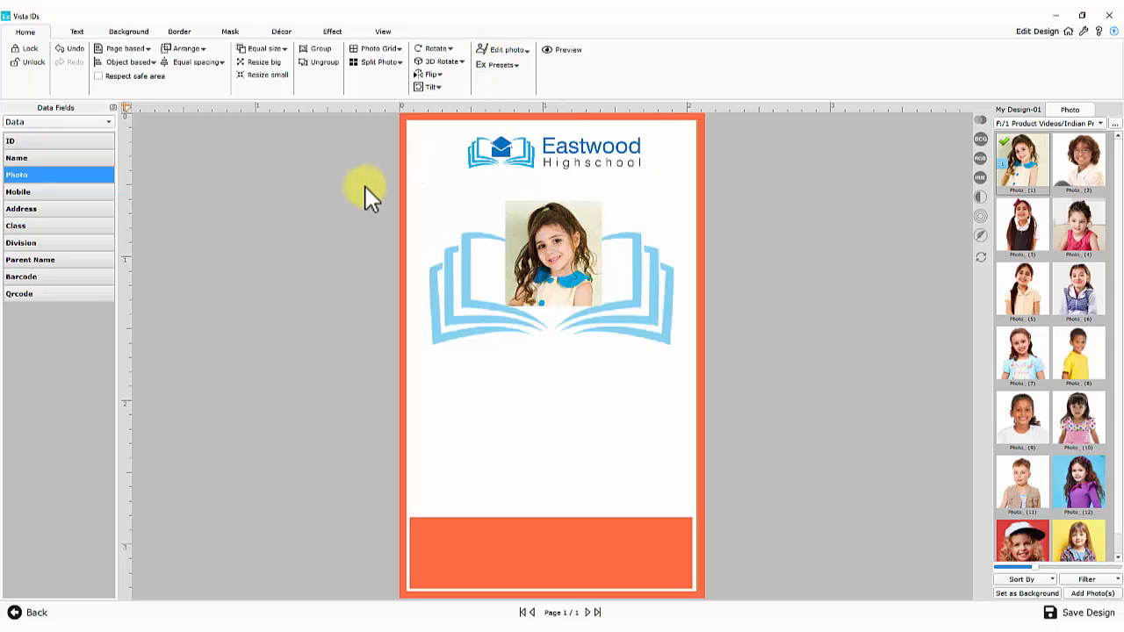
pyautogui.click(179, 32)
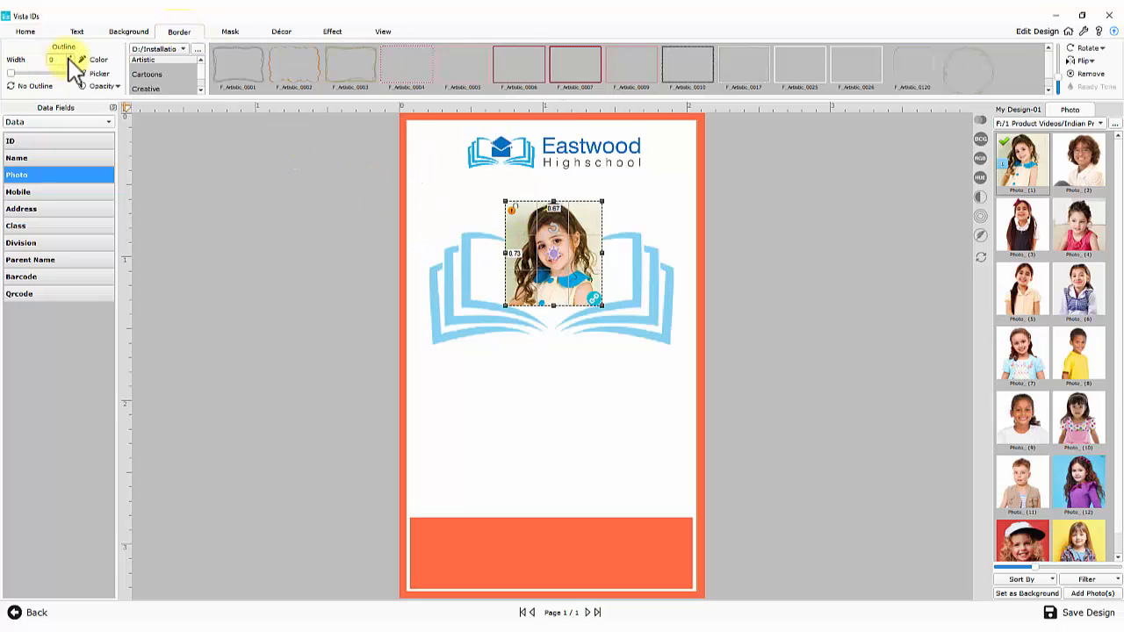
pyautogui.click(254, 188)
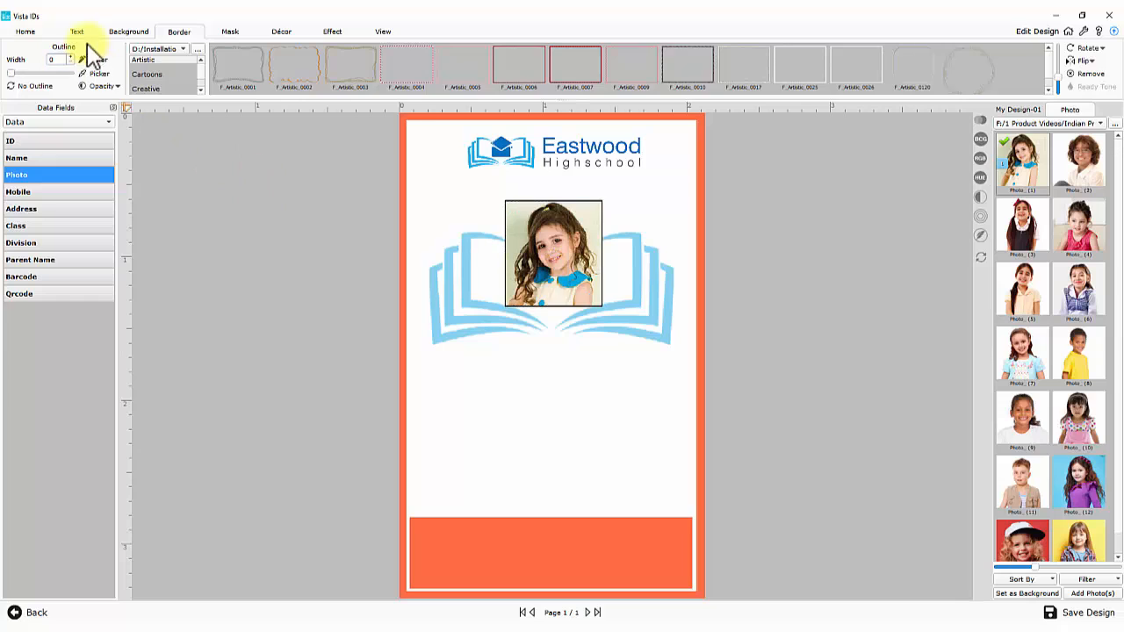
pyautogui.click(76, 32)
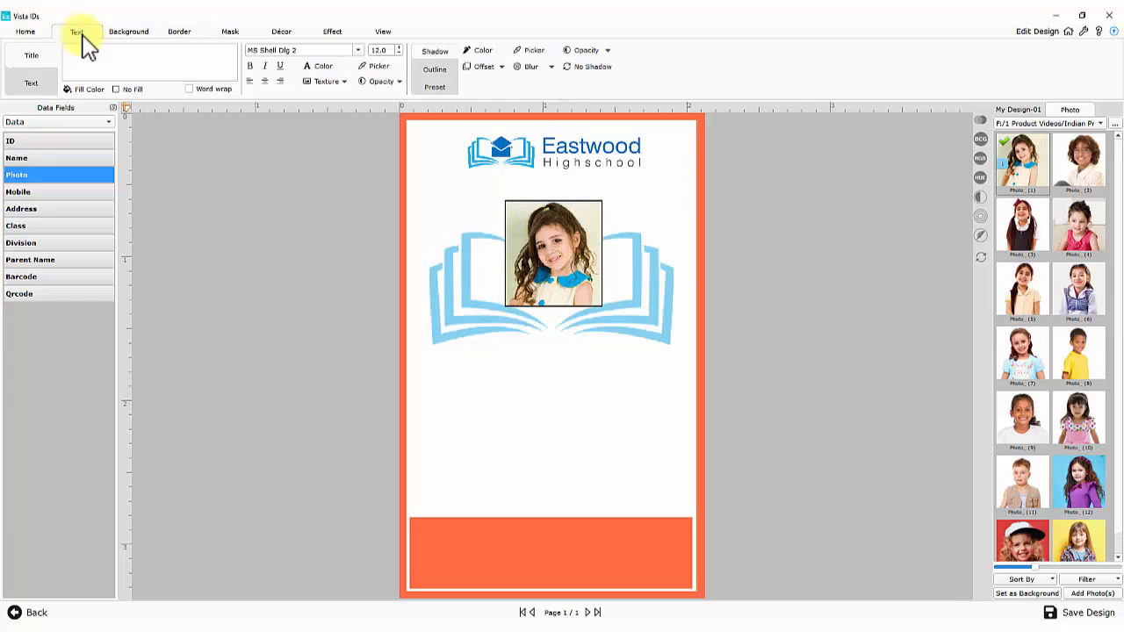
# Add an 'ID' Title text in Calibri, reviewing colour, style, shadow and outline options
pyautogui.click(32, 85)
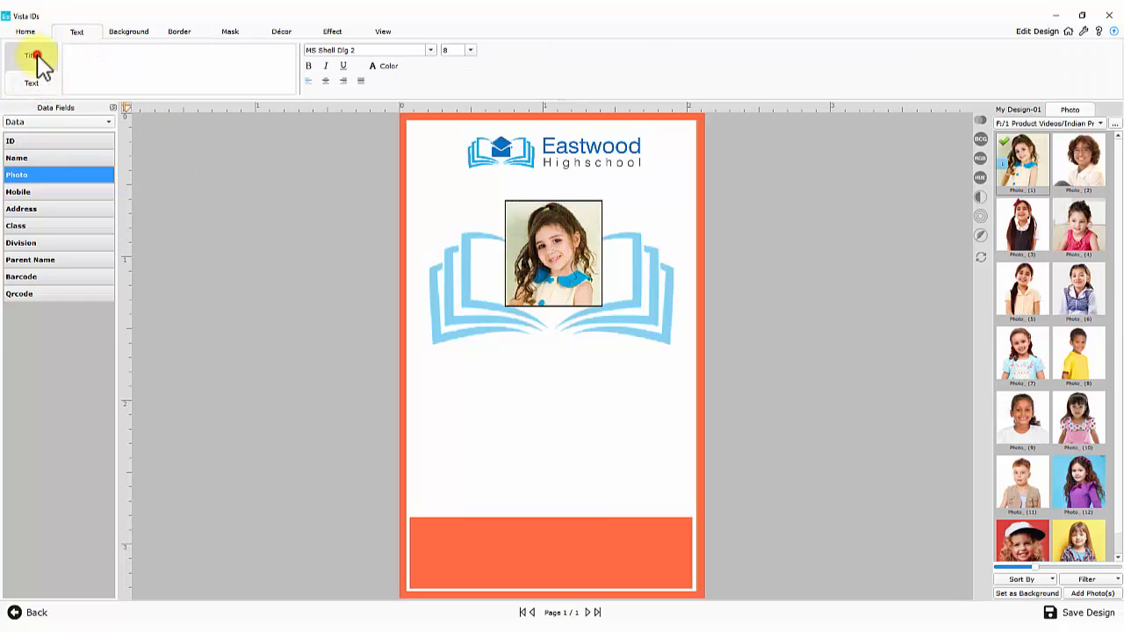
pyautogui.click(36, 57)
pyautogui.click(95, 58)
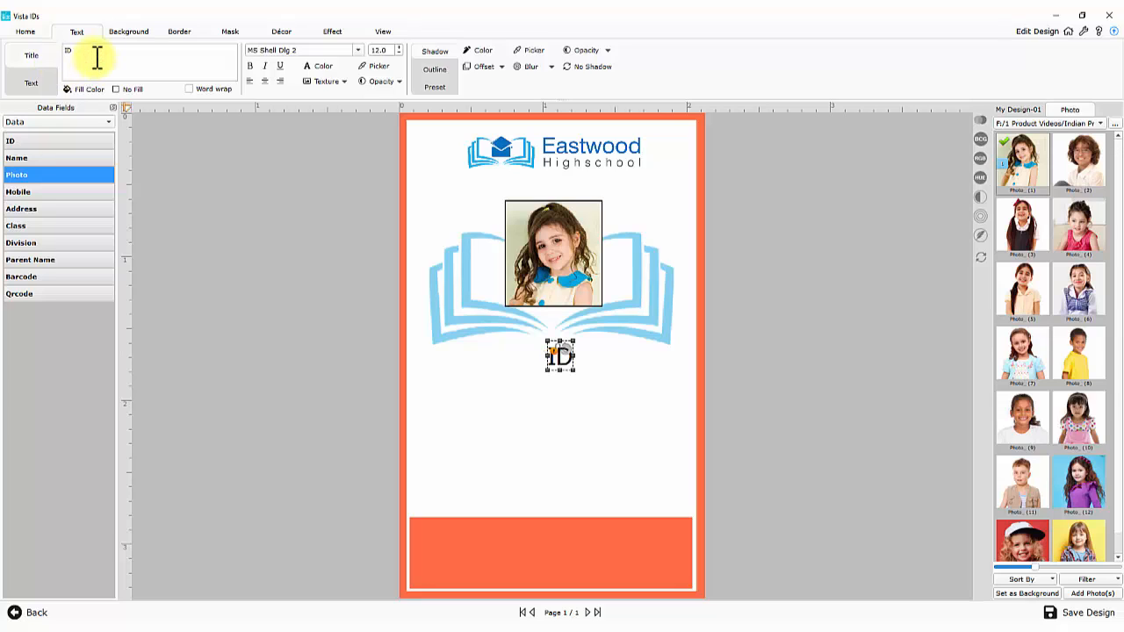
pyautogui.moveTo(295, 51); pyautogui.dragTo(250, 50)
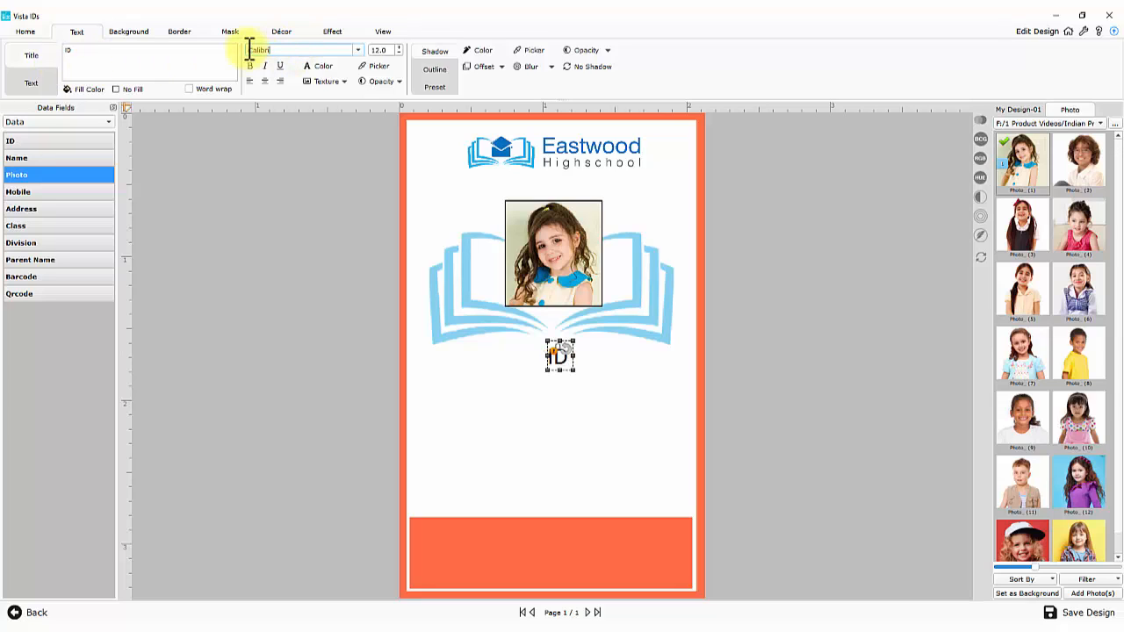
pyautogui.click(320, 67)
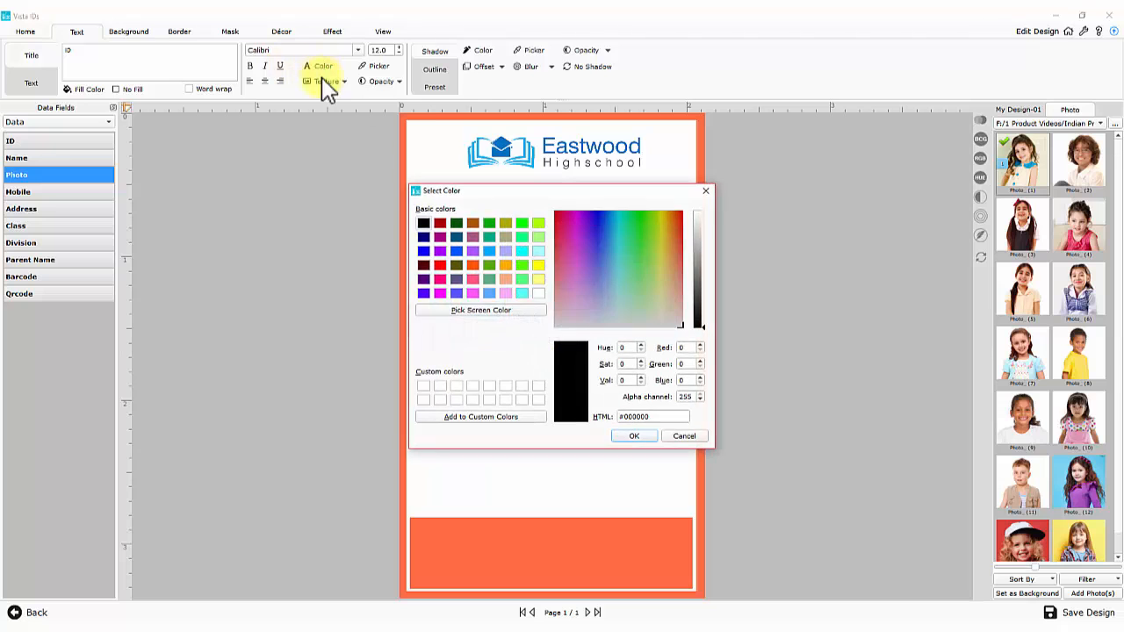
pyautogui.click(678, 439)
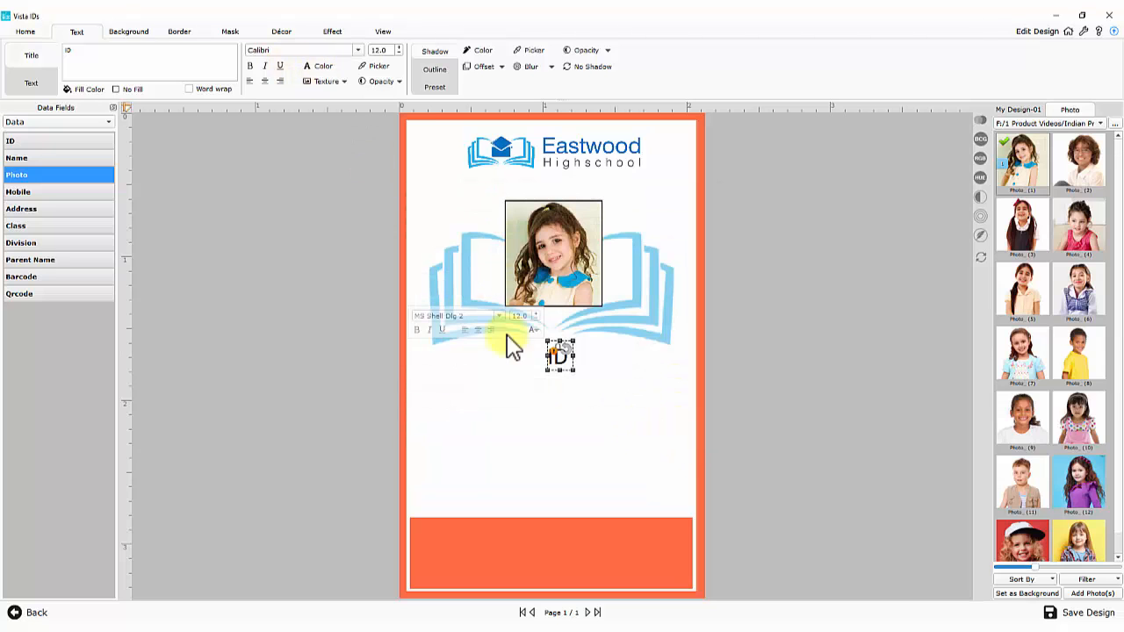
pyautogui.click(436, 87)
pyautogui.click(432, 52)
pyautogui.click(434, 70)
# Place the shrunken ID label below the book, paste copies, and rename one 'Name'
pyautogui.moveTo(562, 361); pyautogui.dragTo(458, 375)
pyautogui.moveTo(472, 384); pyautogui.dragTo(453, 458)
pyautogui.hotkey('ctrl', 'c')
pyautogui.hotkey('ctrl', 'v')
pyautogui.hotkey('ctrl', 'v')
pyautogui.hotkey('ctrl', 'v')
pyautogui.hotkey('ctrl', 'v')
pyautogui.click(454, 390)
pyautogui.moveTo(158, 70); pyautogui.dragTo(63, 48)
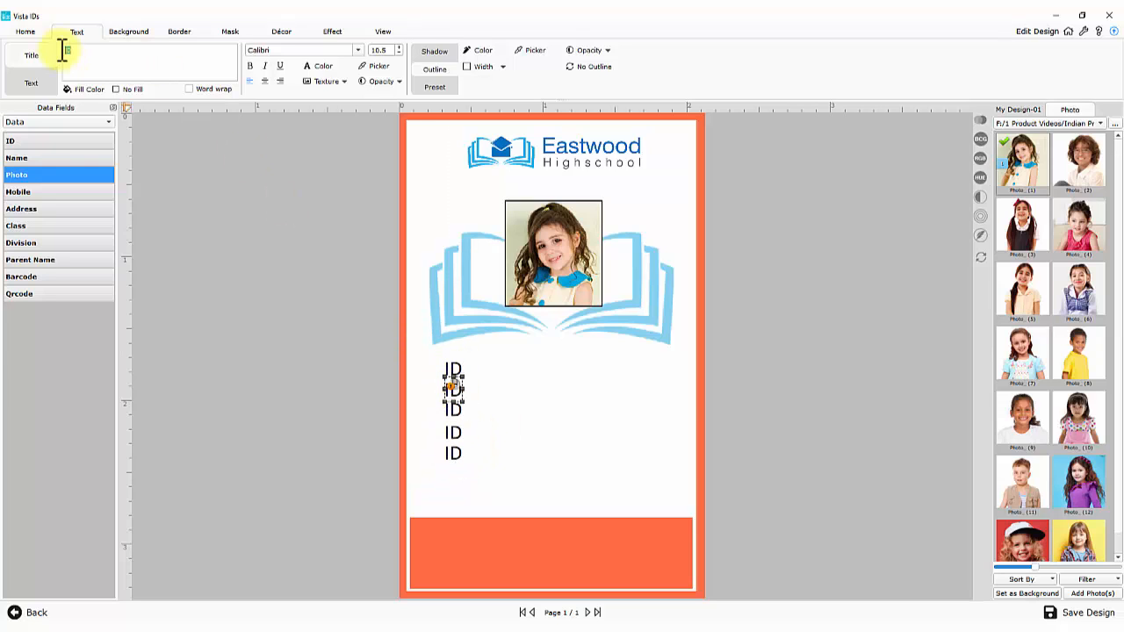
pyautogui.write('Name')
pyautogui.moveTo(493, 401); pyautogui.dragTo(484, 395)
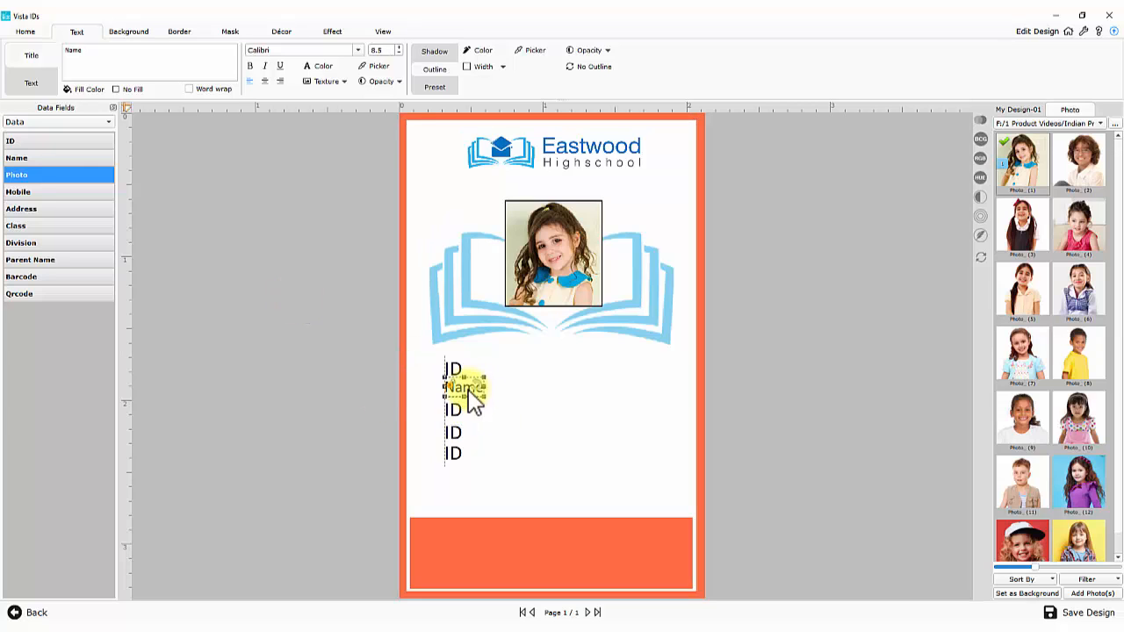
# Set the remaining ID copies to font size 8.5
pyautogui.click(453, 370)
pyautogui.keyDown('ctrl'); pyautogui.click(453, 411); pyautogui.keyUp('ctrl')
pyautogui.keyDown('ctrl'); pyautogui.click(453, 432); pyautogui.keyUp('ctrl')
pyautogui.keyDown('ctrl'); pyautogui.click(455, 455); pyautogui.keyUp('ctrl')
pyautogui.moveTo(389, 49); pyautogui.dragTo(370, 46)
pyautogui.write('8.5')
# Rename the copies to Class, Division, Mobile and a new Parent Name label
pyautogui.click(458, 392)
pyautogui.click(453, 408)
pyautogui.moveTo(96, 58); pyautogui.dragTo(63, 48)
pyautogui.write('Class')
pyautogui.click(452, 430)
pyautogui.write('D')
pyautogui.click(452, 452)
pyautogui.write('Mobile')
pyautogui.moveTo(462, 454); pyautogui.dragTo(461, 475)
pyautogui.moveTo(97, 50); pyautogui.dragTo(53, 49)
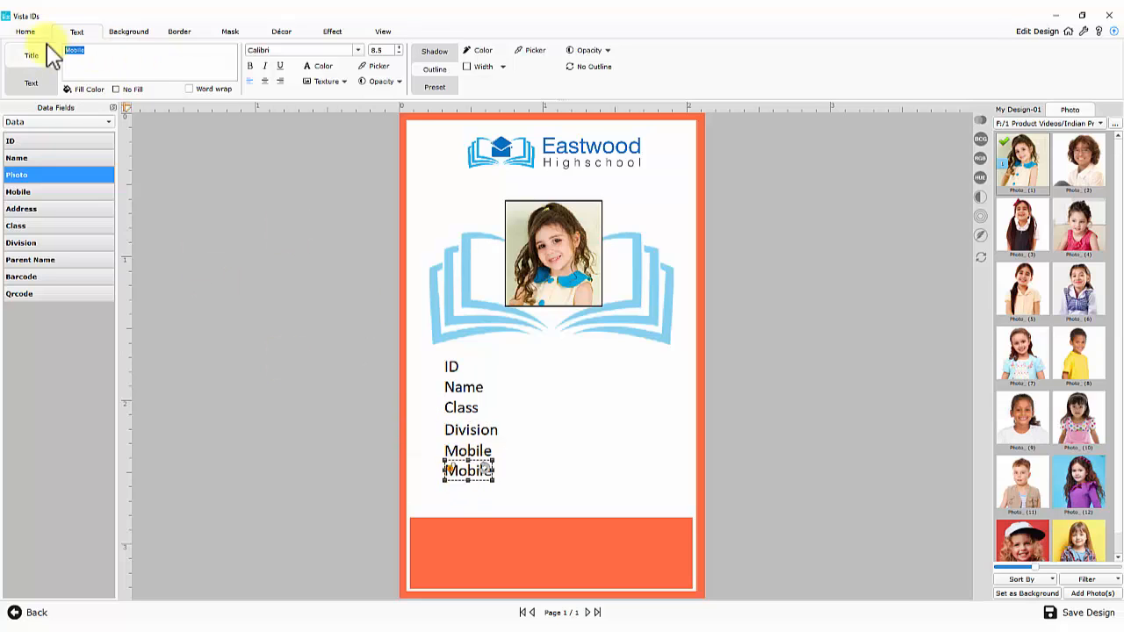
pyautogui.write('Parent Name')
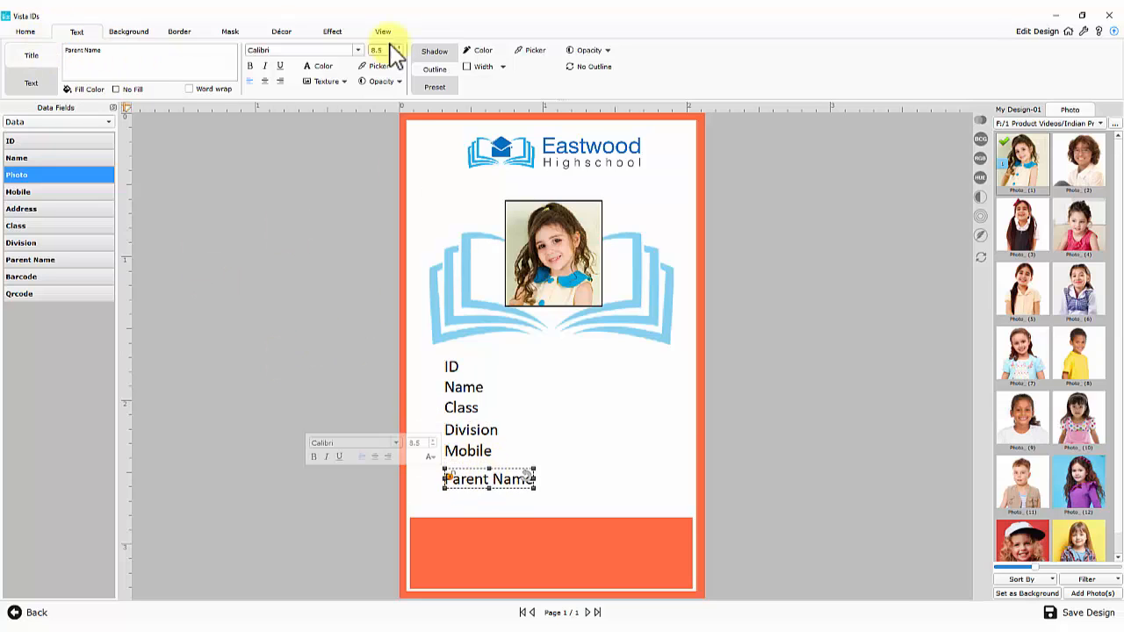
# Set all six labels to font size 7
pyautogui.moveTo(388, 50); pyautogui.dragTo(368, 50)
pyautogui.keyDown('ctrl'); pyautogui.click(466, 451); pyautogui.keyUp('ctrl')
pyautogui.keyDown('ctrl'); pyautogui.click(464, 431); pyautogui.keyUp('ctrl')
pyautogui.keyDown('ctrl'); pyautogui.click(459, 409); pyautogui.keyUp('ctrl')
pyautogui.keyDown('ctrl'); pyautogui.click(456, 387); pyautogui.keyUp('ctrl')
pyautogui.keyDown('ctrl'); pyautogui.click(451, 366); pyautogui.keyUp('ctrl')
pyautogui.write('7')
# Nudge the ID, Class, Mobile and Parent Name labels into a left-aligned column
pyautogui.click(452, 366)
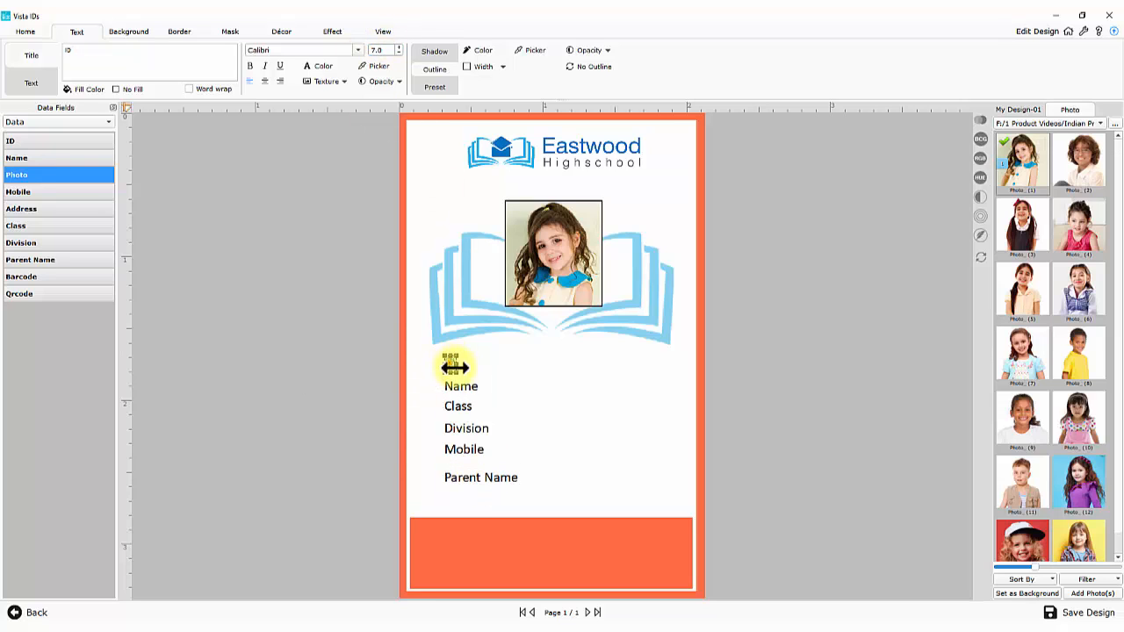
pyautogui.press('Up')
pyautogui.press('Up')
pyautogui.press('Right')
pyautogui.press('Right')
pyautogui.click(481, 431)
pyautogui.press('Up')
pyautogui.press('Up')
pyautogui.press('Right')
pyautogui.press('Right')
pyautogui.click(478, 451)
pyautogui.press('Up')
pyautogui.press('Up')
pyautogui.press('Right')
pyautogui.press('Right')
pyautogui.click(497, 480)
pyautogui.press('Up')
pyautogui.press('Up')
pyautogui.press('Up')
pyautogui.press('Right')
pyautogui.press('Right')
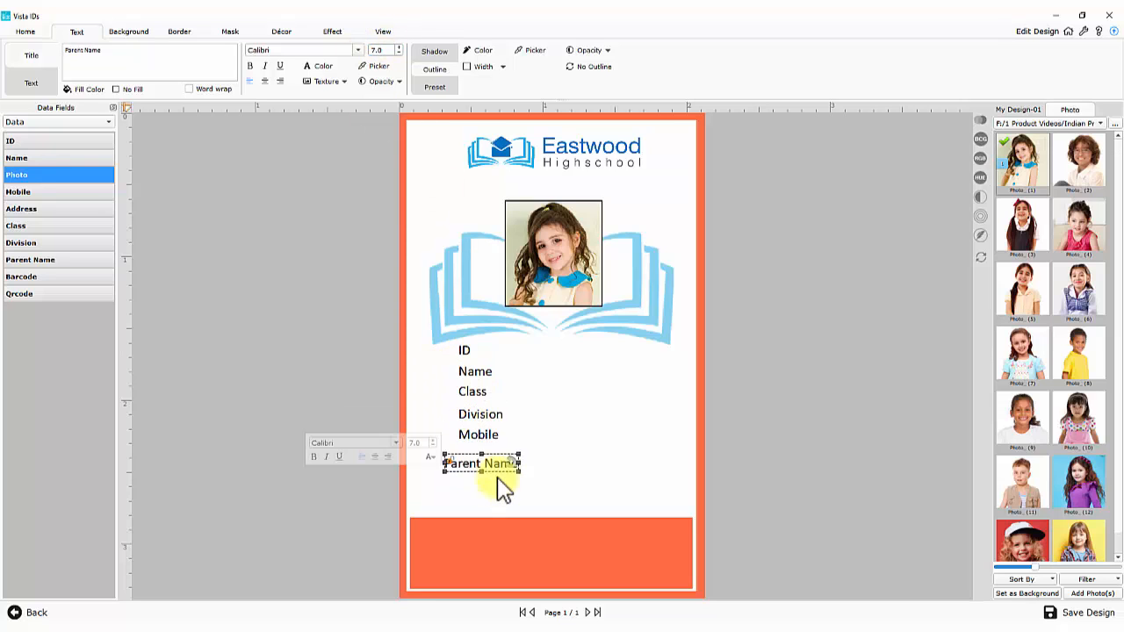
pyautogui.keyDown('ctrl'); pyautogui.click(485, 436); pyautogui.keyUp('ctrl')
pyautogui.click(558, 420)
pyautogui.click(481, 393)
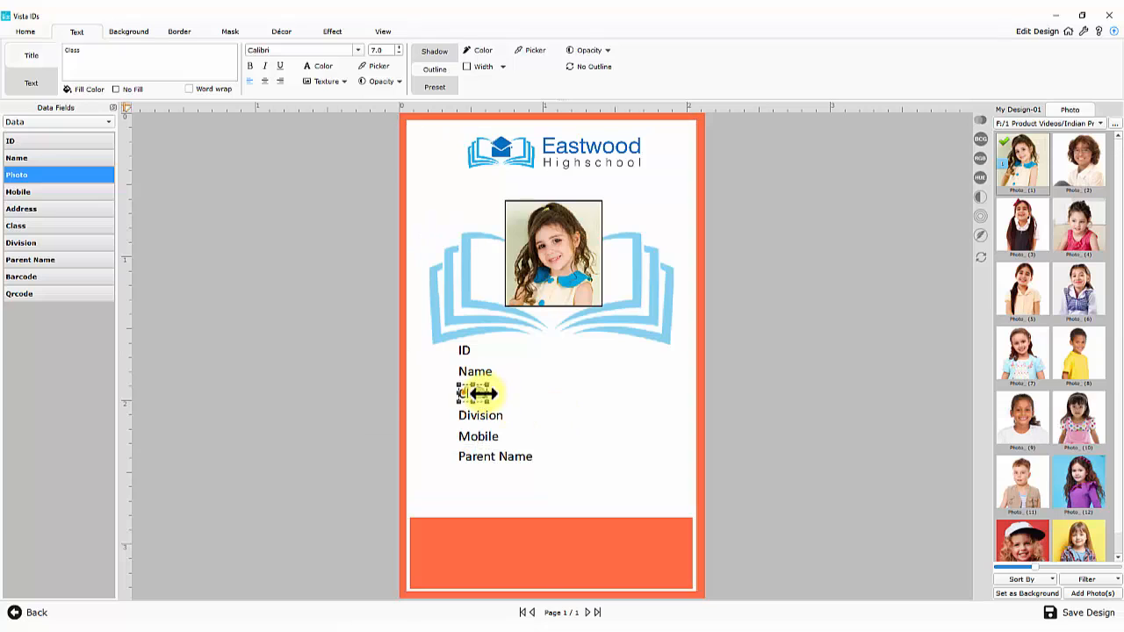
pyautogui.click(466, 351)
# Duplicate the ID label and change its text to a colon
pyautogui.hotkey('ctrl', 'v')
pyautogui.moveTo(76, 51); pyautogui.dragTo(45, 46)
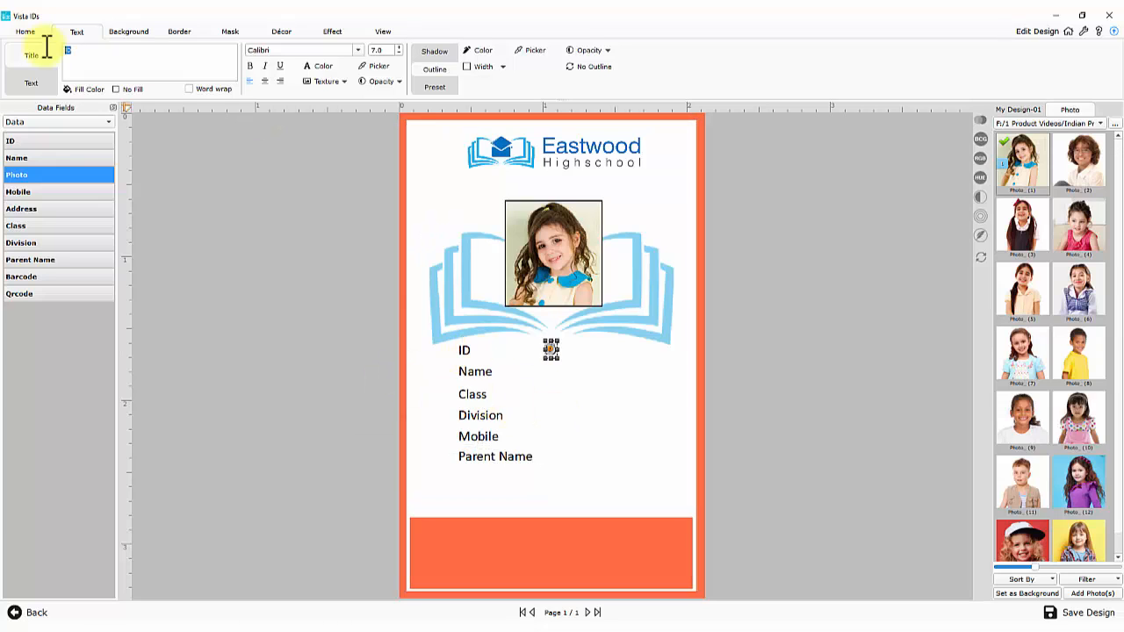
pyautogui.write(':')
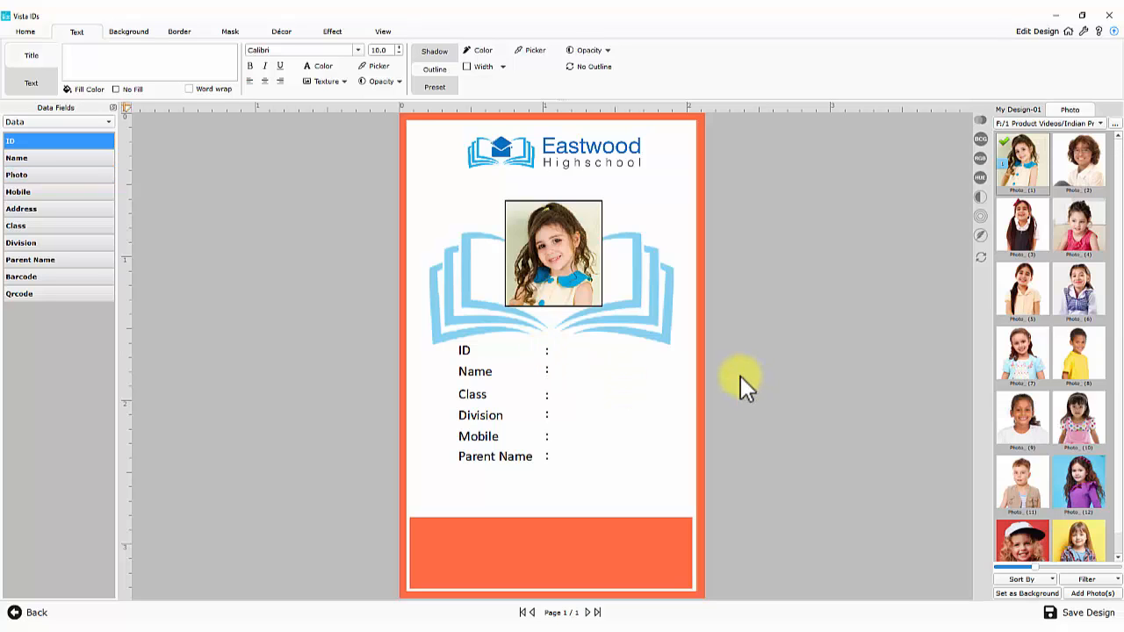
# Place the ID data field beside the colon with the sample value 25186
pyautogui.moveTo(87, 139); pyautogui.dragTo(559, 373)
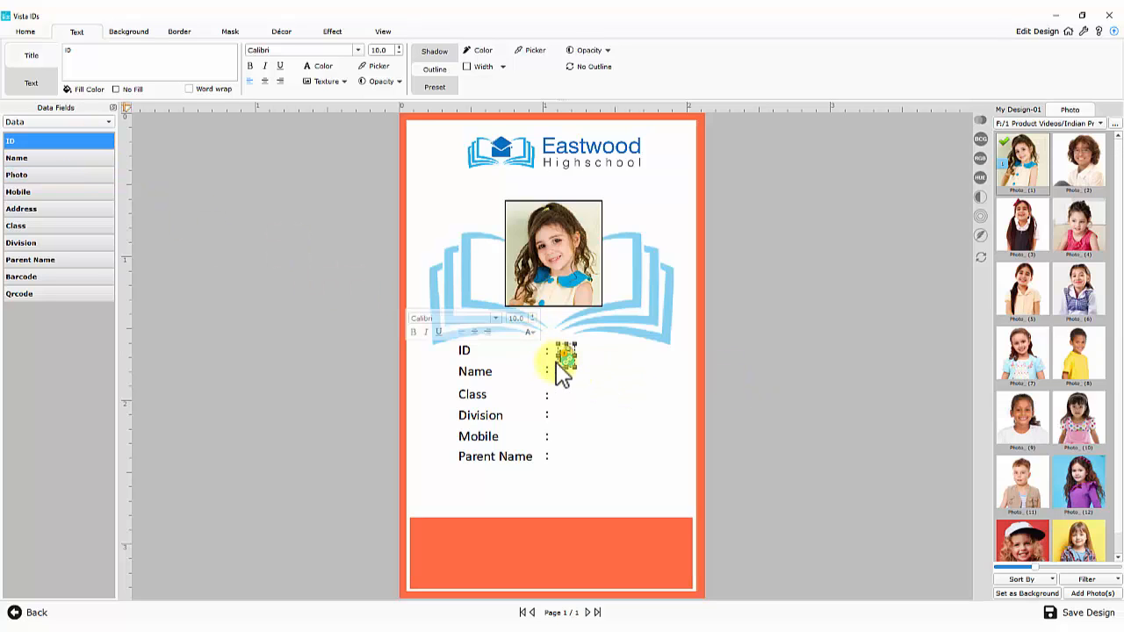
pyautogui.press('Up')
pyautogui.moveTo(387, 51); pyautogui.dragTo(361, 48)
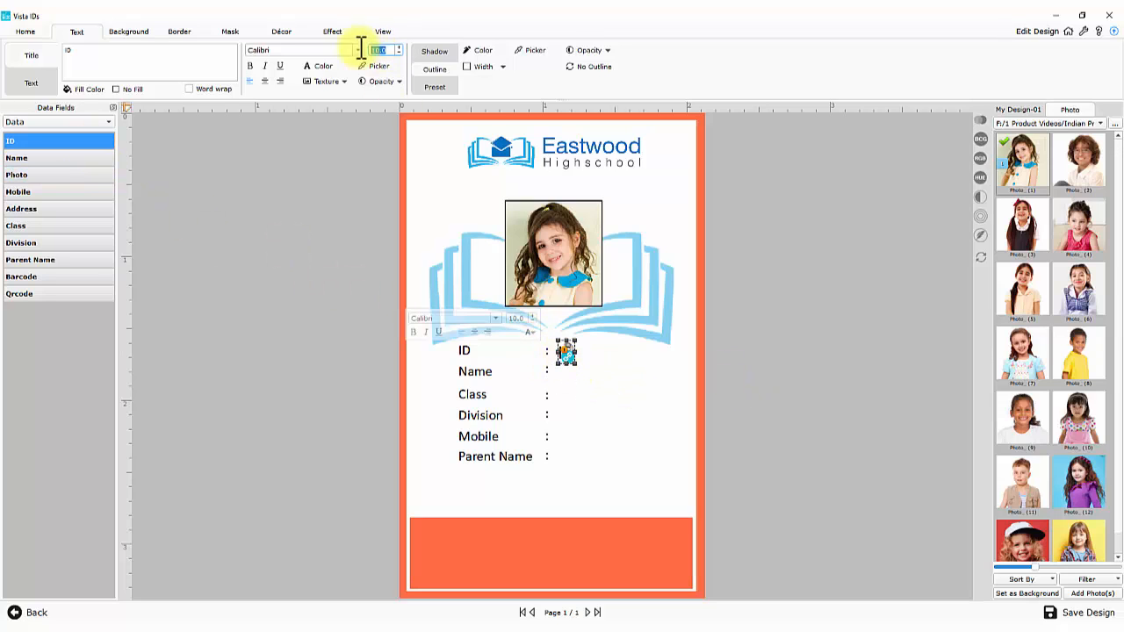
pyautogui.click(62, 53)
pyautogui.write('25186')
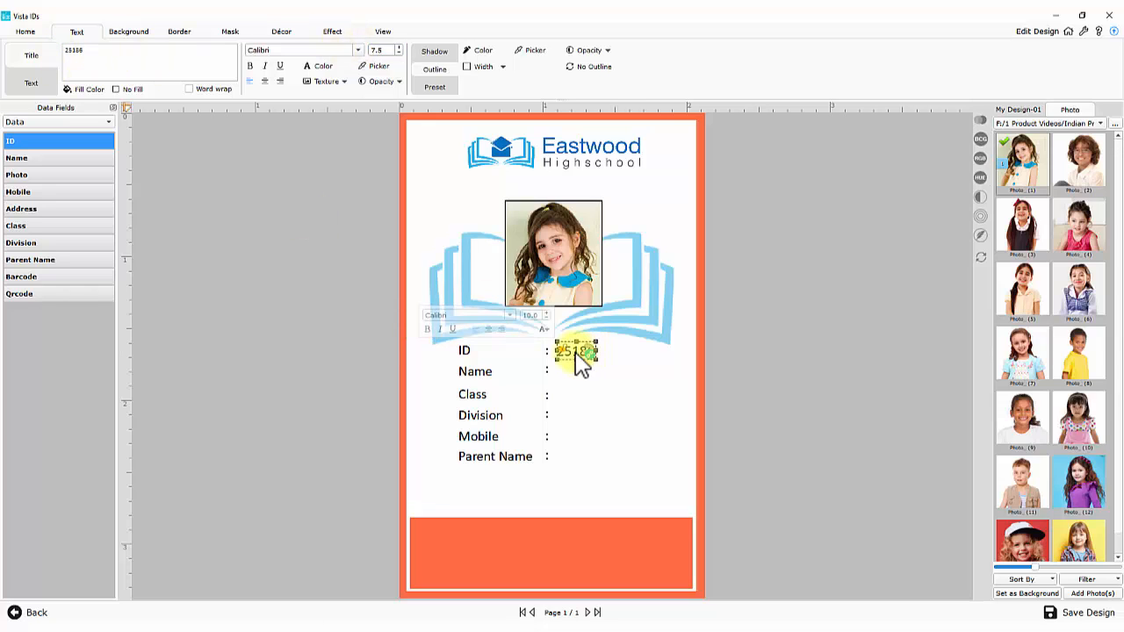
# Paste copies of 25186 and align them beside Name, Class, Division, Mobile and Parent Name
pyautogui.hotkey('ctrl', 'c')
pyautogui.hotkey('ctrl', 'v')
pyautogui.hotkey('ctrl', 'v')
pyautogui.hotkey('ctrl', 'v')
pyautogui.hotkey('ctrl', 'v')
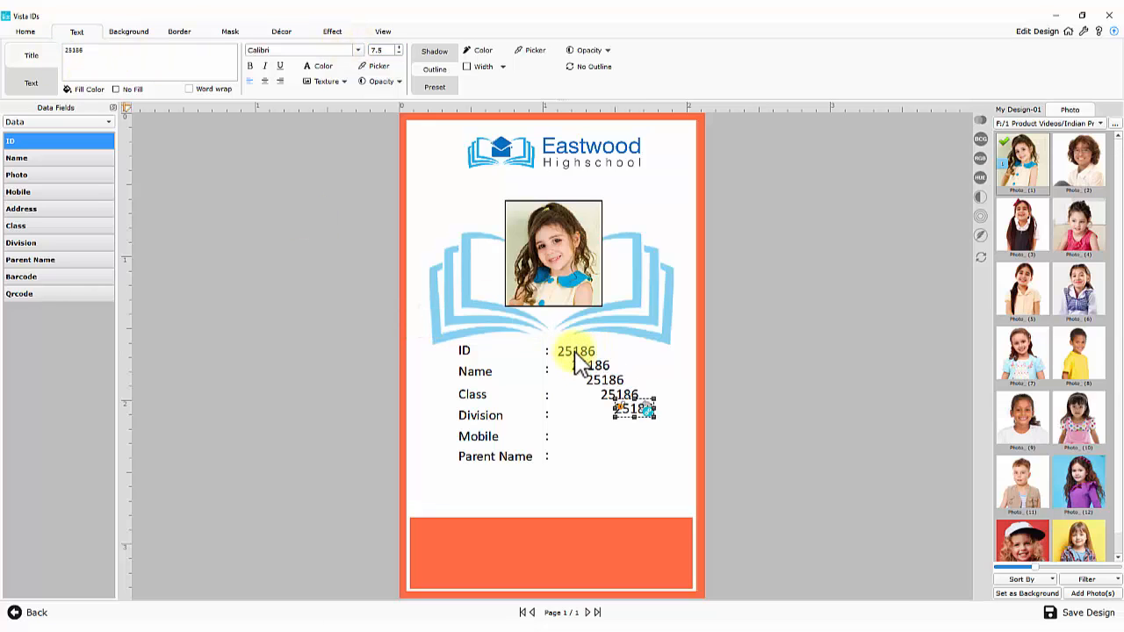
pyautogui.hotkey('ctrl', 'v')
pyautogui.moveTo(653, 421); pyautogui.dragTo(575, 441)
pyautogui.moveTo(612, 402); pyautogui.dragTo(568, 422)
pyautogui.moveTo(604, 383); pyautogui.dragTo(582, 375)
pyautogui.moveTo(576, 442); pyautogui.dragTo(572, 442)
pyautogui.click(572, 377)
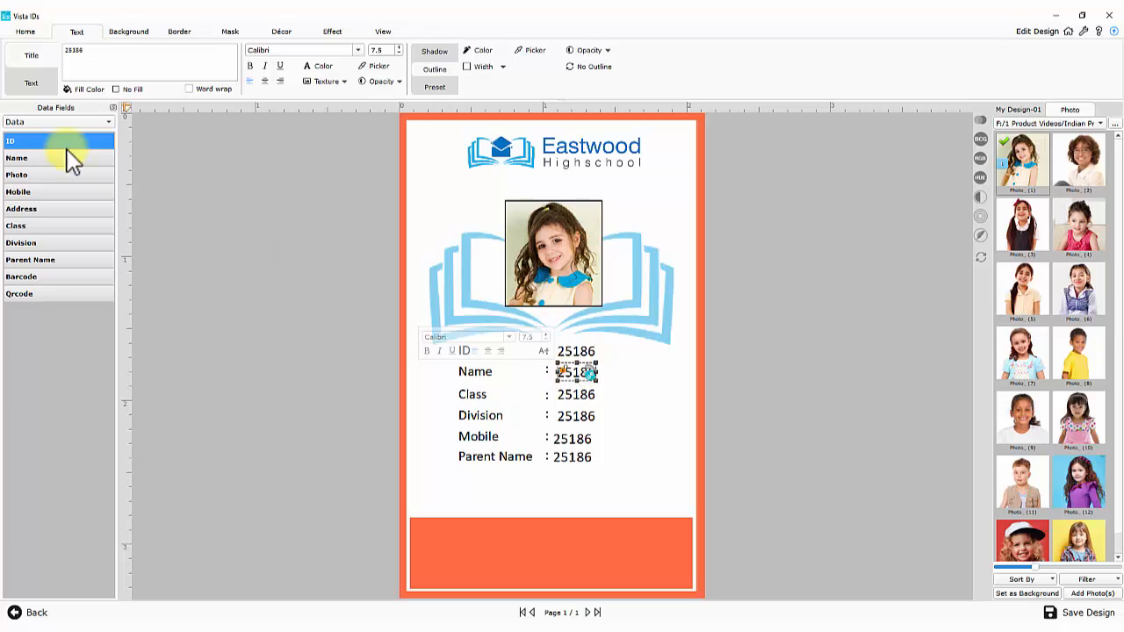
# Link the values beside Name and Class to their fields, entering the student's name and V
pyautogui.click(33, 157)
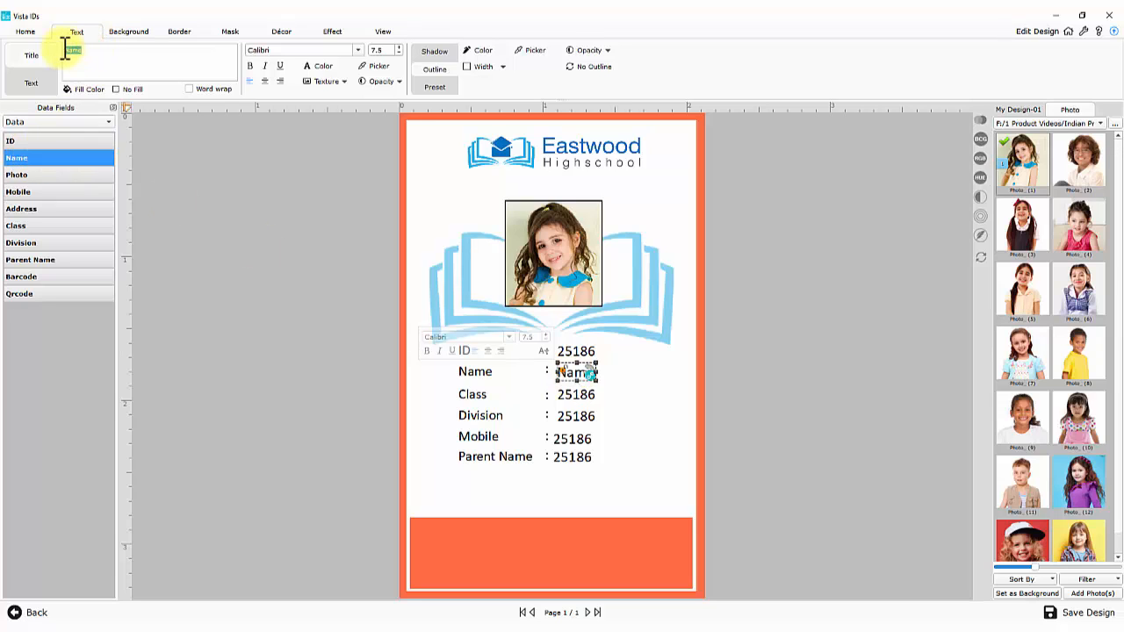
pyautogui.click(576, 395)
pyautogui.click(26, 226)
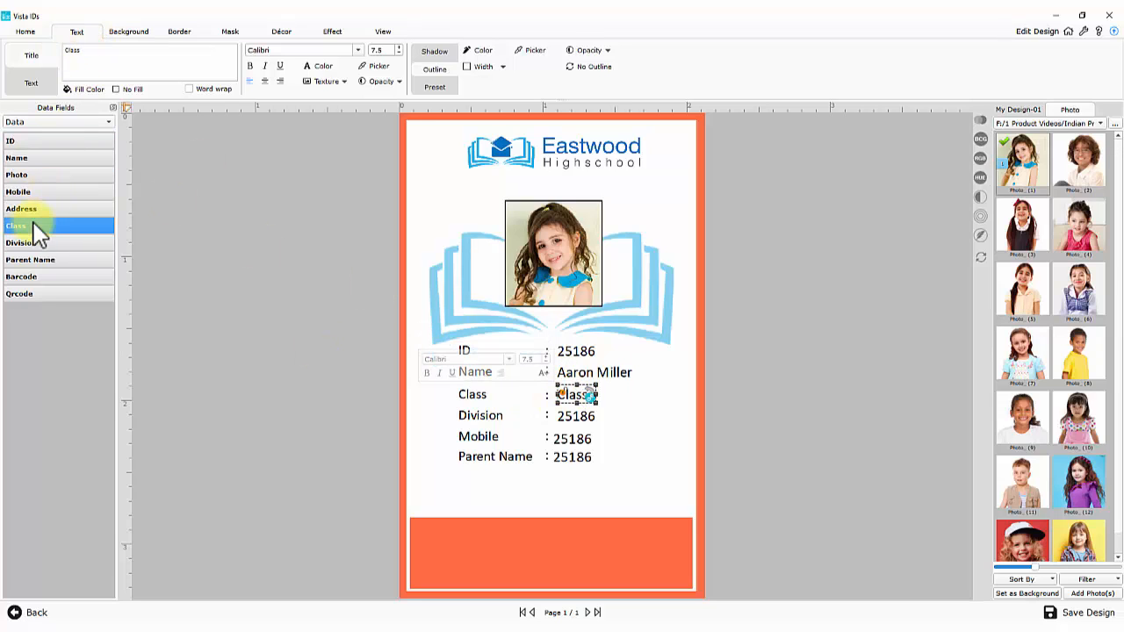
pyautogui.moveTo(101, 60); pyautogui.dragTo(63, 45)
pyautogui.write('V')
# Link the Division and Mobile values to their fields, entering A and the mobile number
pyautogui.click(576, 416)
pyautogui.click(59, 244)
pyautogui.write('A')
pyautogui.click(571, 439)
pyautogui.click(35, 192)
# Link the last value to the Parent Name field and fill in the parent's name
pyautogui.click(572, 456)
pyautogui.click(68, 260)
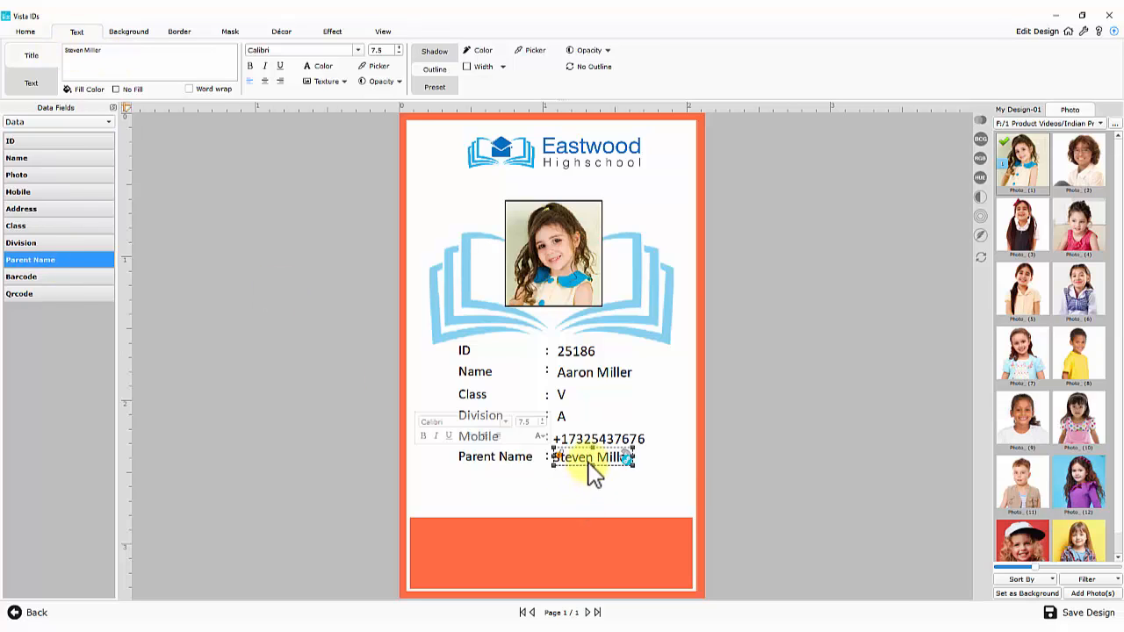
pyautogui.click(713, 452)
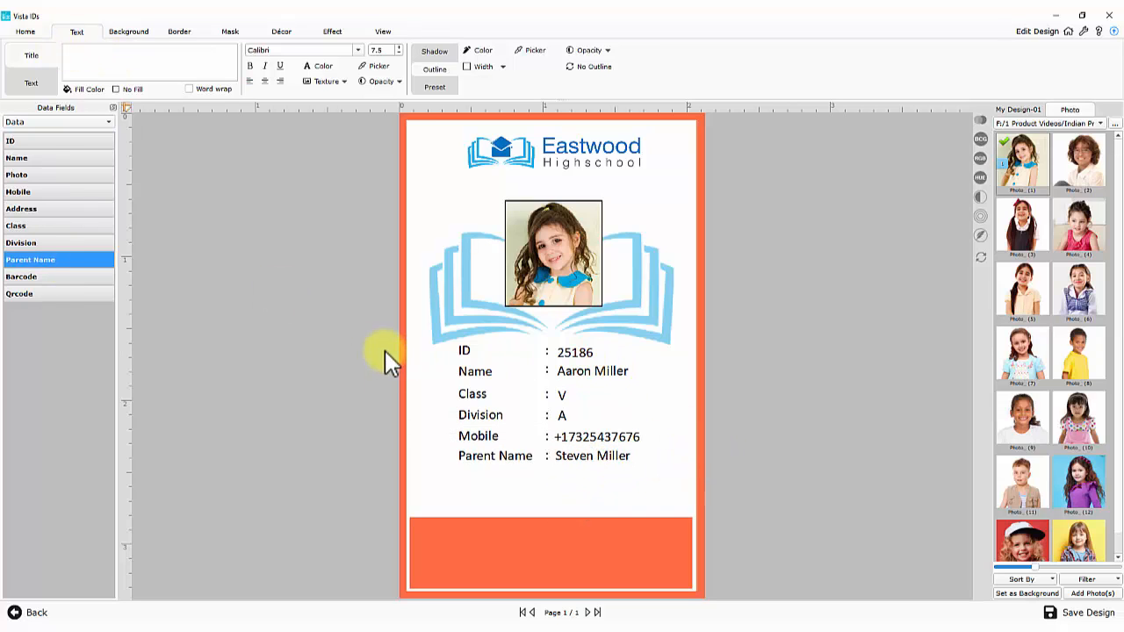
pyautogui.moveTo(387, 361); pyautogui.dragTo(627, 484)
# Shrink the student photo and centre it on the card's centre guide
pyautogui.keyDown('ctrl'); pyautogui.click(561, 320); pyautogui.keyUp('ctrl')
pyautogui.keyDown('ctrl'); pyautogui.click(559, 286); pyautogui.keyUp('ctrl')
pyautogui.click(561, 271)
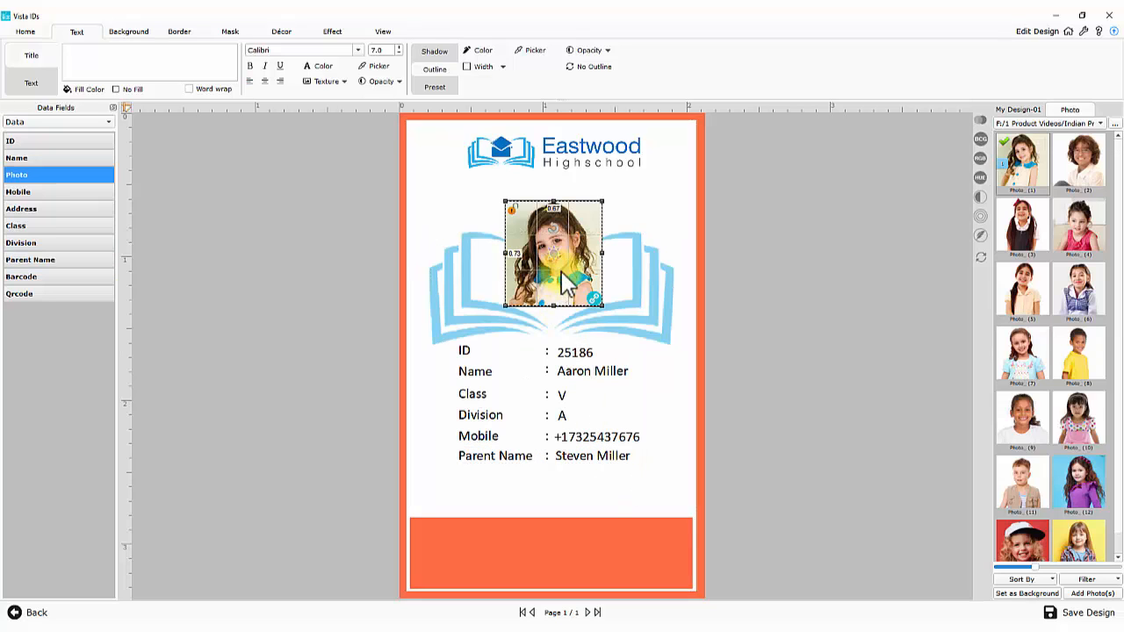
pyautogui.keyDown('ctrl'); pyautogui.click(557, 317); pyautogui.keyUp('ctrl')
pyautogui.press('Down')
pyautogui.press('Down')
pyautogui.press('Up')
pyautogui.press('Up')
pyautogui.click(559, 309)
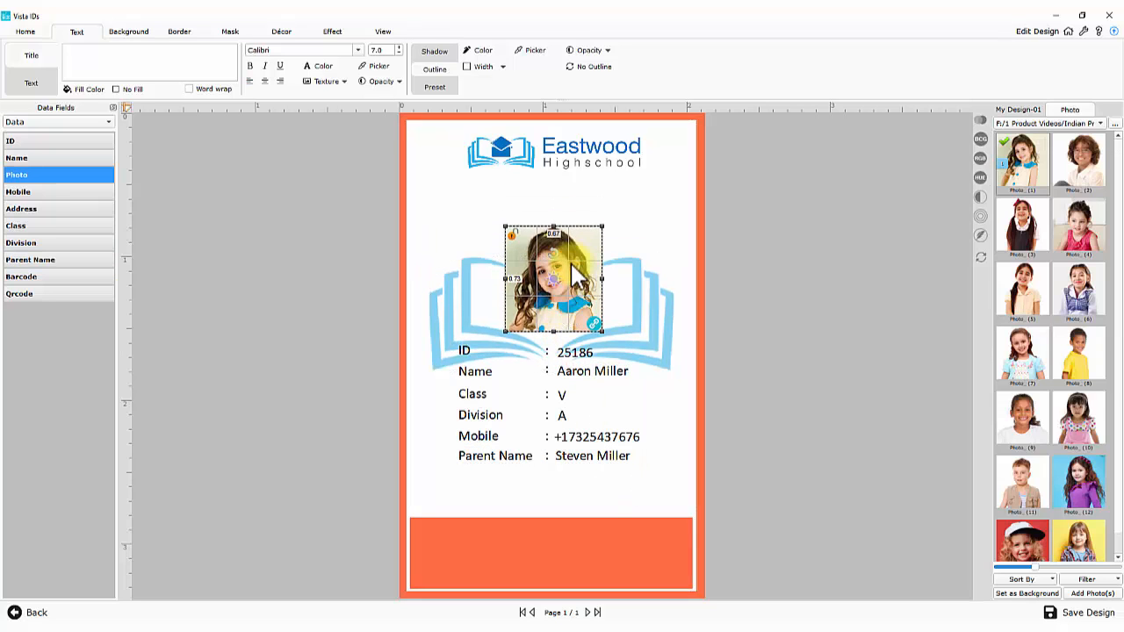
pyautogui.moveTo(603, 227); pyautogui.dragTo(593, 233)
pyautogui.press('Right')
pyautogui.press('Down')
pyautogui.click(307, 211)
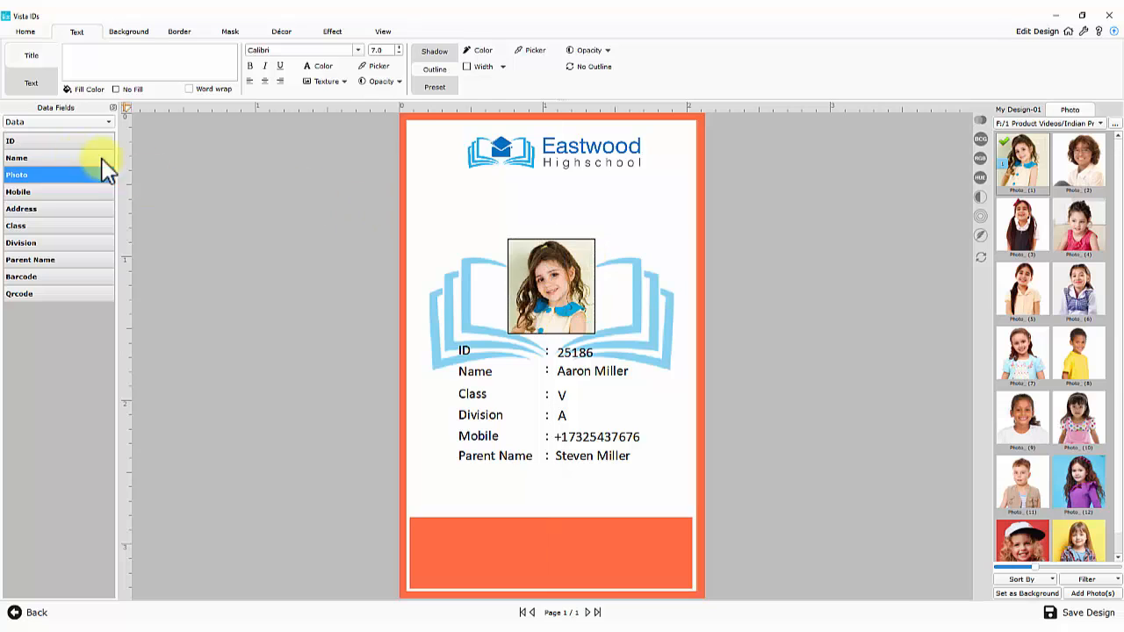
# Add the Company Name field, Eastwood High School, just under the logo
pyautogui.click(38, 123)
pyautogui.click(31, 110)
pyautogui.doubleClick(35, 142)
pyautogui.moveTo(514, 360); pyautogui.dragTo(514, 201)
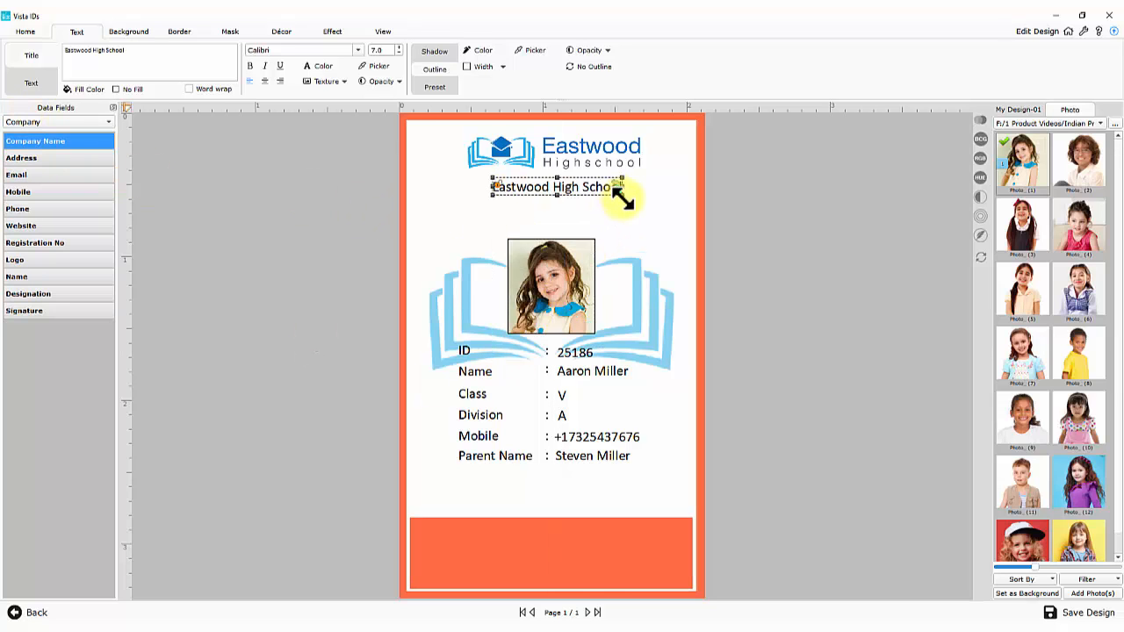
pyautogui.moveTo(614, 195); pyautogui.dragTo(590, 202)
# Add the school address in font size 6, centred below the school name
pyautogui.doubleClick(35, 158)
pyautogui.moveTo(534, 349); pyautogui.dragTo(515, 233)
pyautogui.moveTo(608, 225); pyautogui.dragTo(743, 226)
pyautogui.moveTo(589, 245); pyautogui.dragTo(589, 227)
pyautogui.doubleClick(376, 51)
pyautogui.write('6')
pyautogui.moveTo(744, 216); pyautogui.dragTo(677, 211)
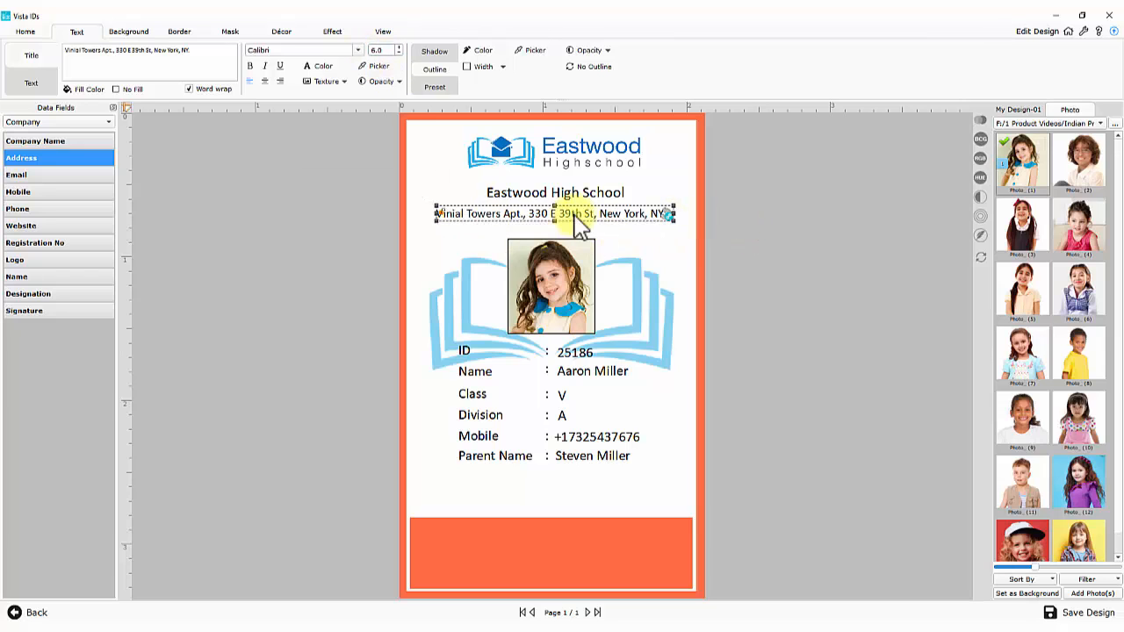
pyautogui.moveTo(594, 208); pyautogui.dragTo(576, 218)
# Nudge the photo and book graphic slightly upward
pyautogui.click(369, 183)
pyautogui.click(547, 279)
pyautogui.keyDown('ctrl'); pyautogui.click(481, 274); pyautogui.keyUp('ctrl')
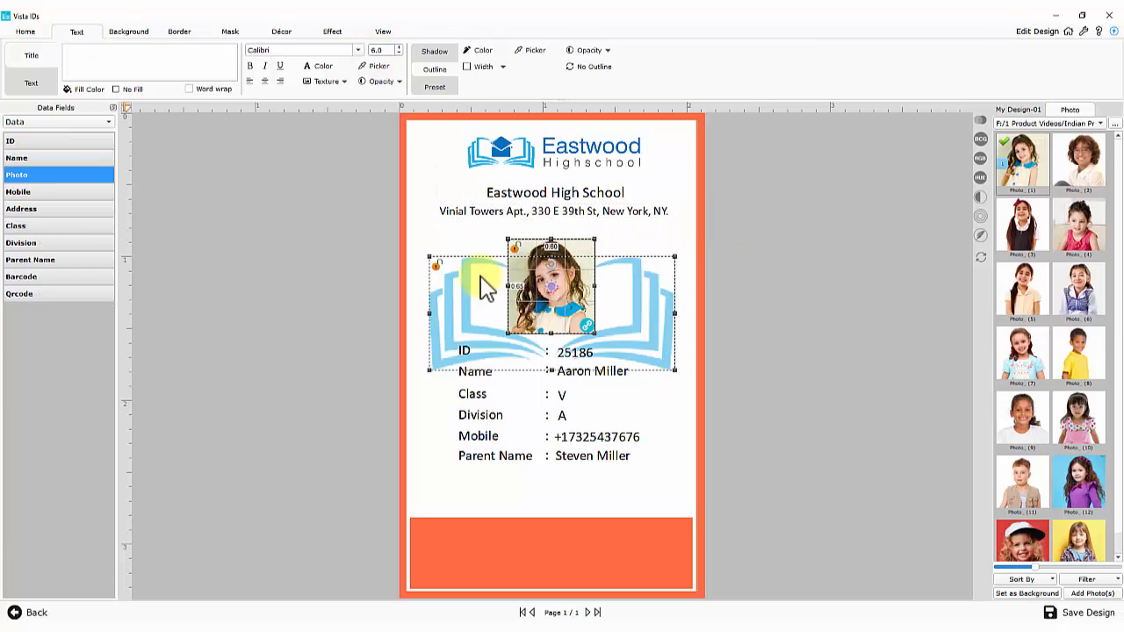
pyautogui.press('Up')
pyautogui.press('Up')
pyautogui.press('Up')
pyautogui.press('Up')
pyautogui.press('Up')
pyautogui.press('Up')
pyautogui.press('Up')
pyautogui.click(373, 300)
# Add a barcode, resized and centred under Parent Name
pyautogui.doubleClick(88, 276)
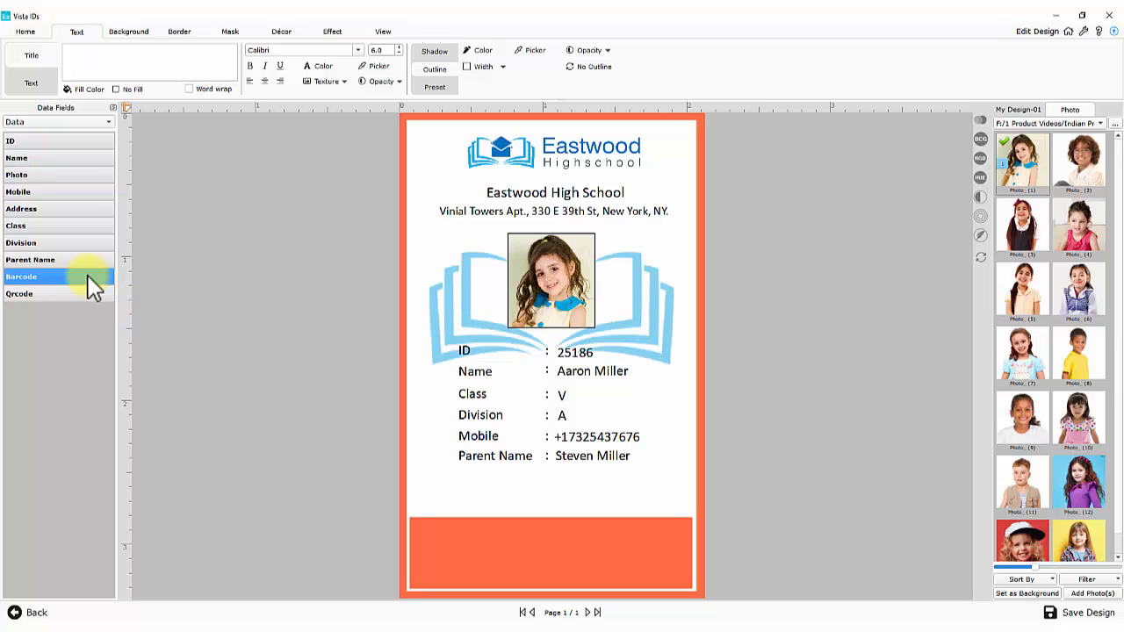
pyautogui.moveTo(580, 373); pyautogui.dragTo(658, 500)
pyautogui.moveTo(557, 473); pyautogui.dragTo(557, 492)
pyautogui.moveTo(628, 496); pyautogui.dragTo(603, 489)
pyautogui.click(333, 471)
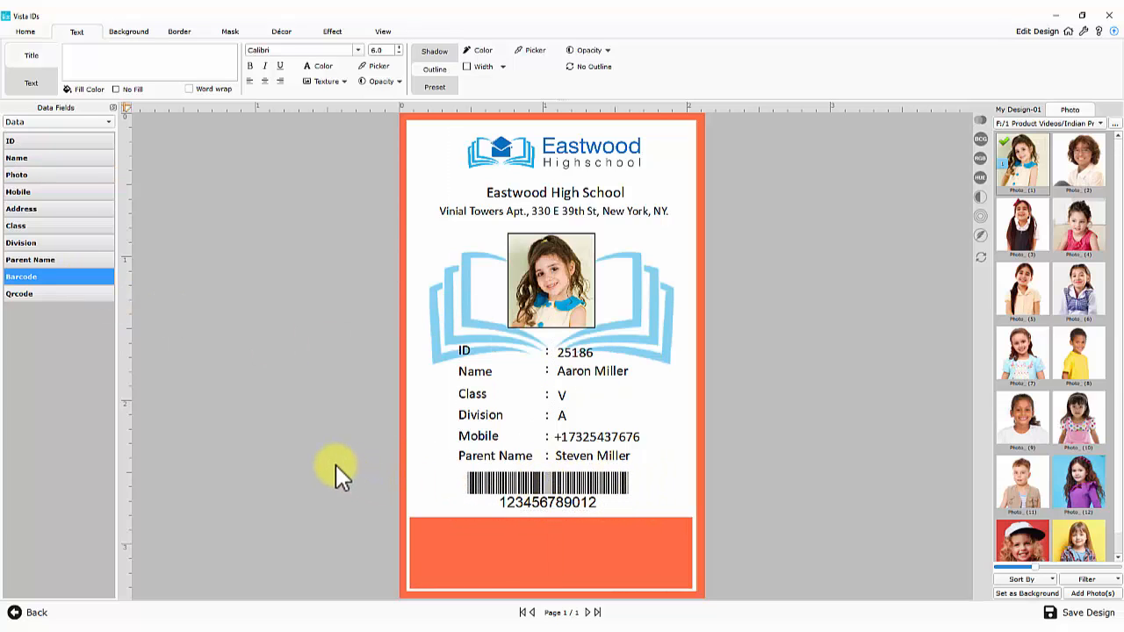
# Add a small QR code in the card's bottom-left corner
pyautogui.doubleClick(55, 294)
pyautogui.moveTo(605, 336); pyautogui.dragTo(555, 475)
pyautogui.moveTo(576, 424); pyautogui.dragTo(533, 470)
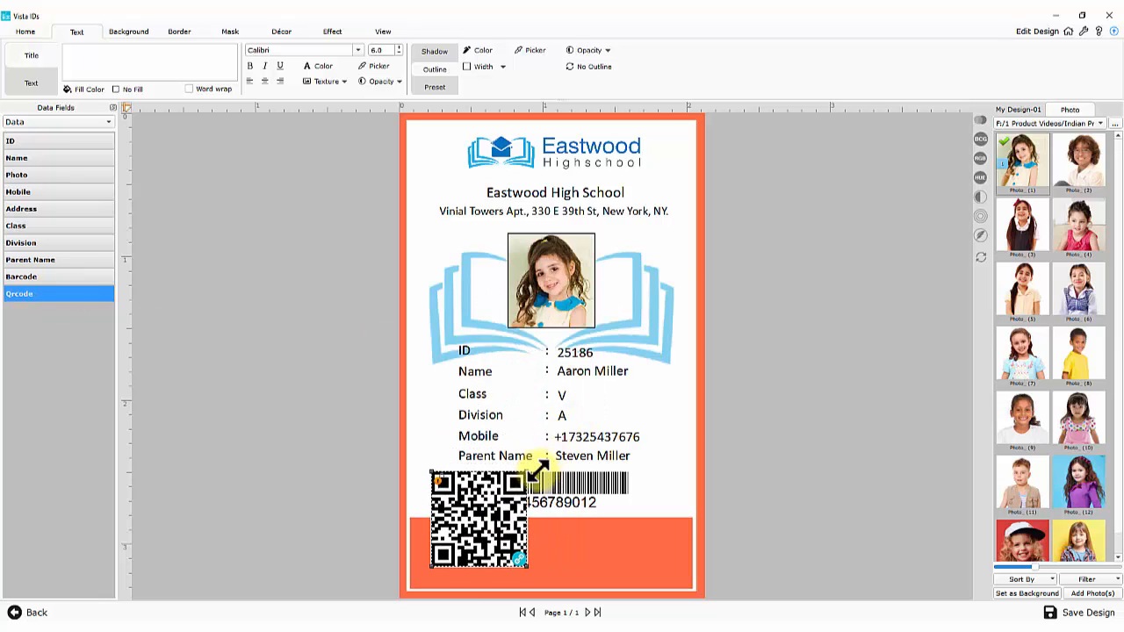
pyautogui.moveTo(511, 513); pyautogui.dragTo(491, 529)
pyautogui.moveTo(511, 488); pyautogui.dragTo(490, 529)
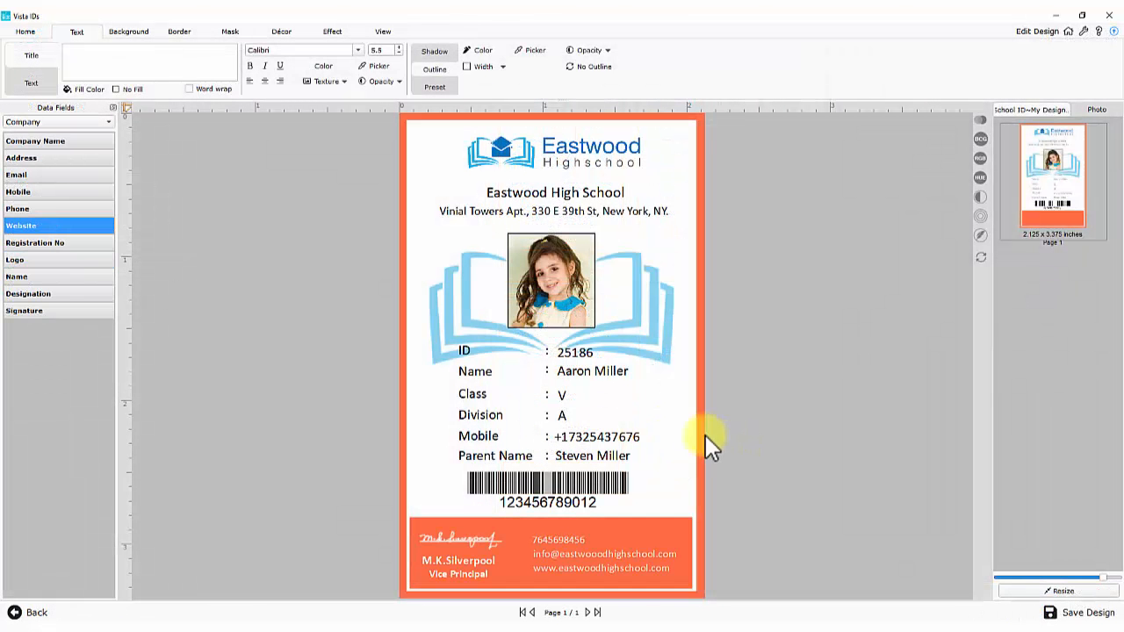
# Lock all card objects in place and save the card design
pyautogui.click(451, 326)
pyautogui.hotkey('ctrl', 'a')
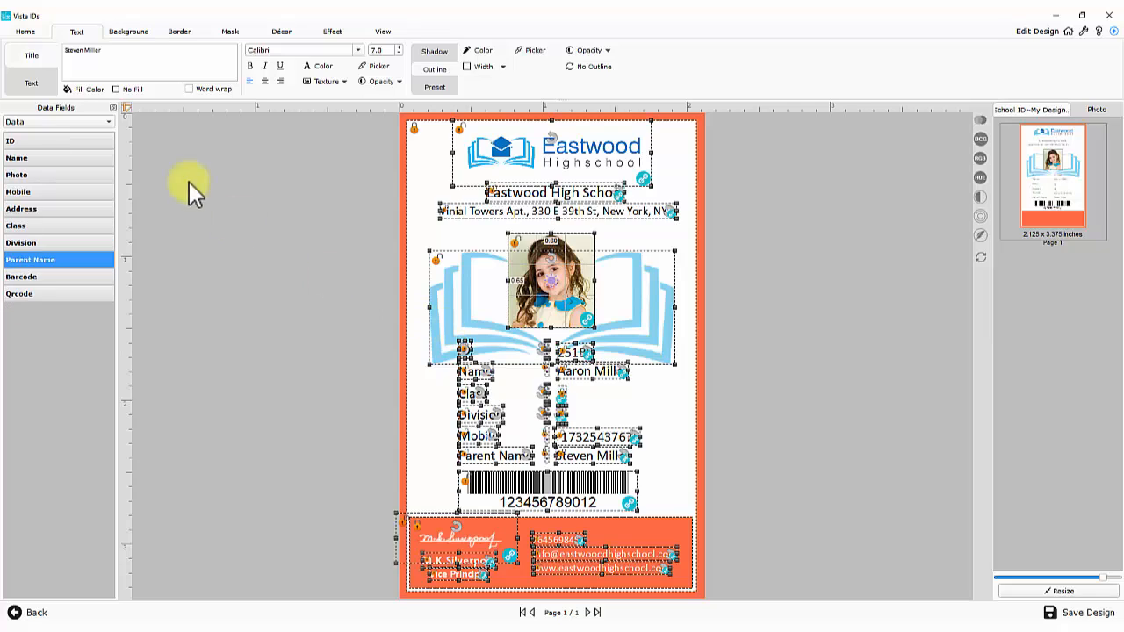
pyautogui.click(26, 31)
pyautogui.click(32, 49)
pyautogui.click(364, 356)
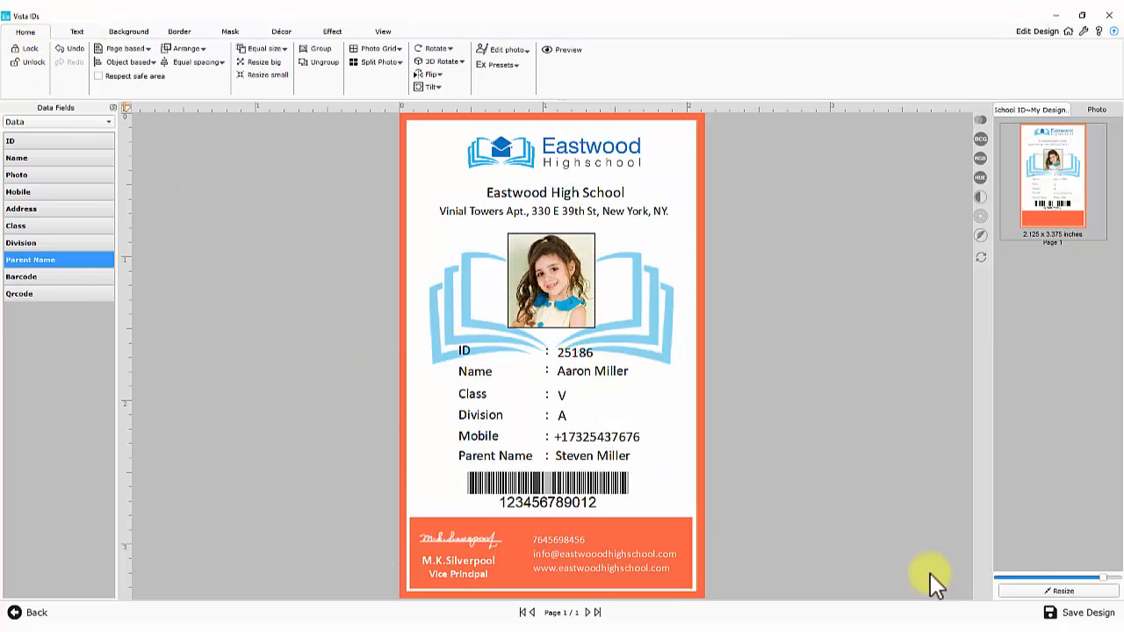
pyautogui.click(1076, 613)
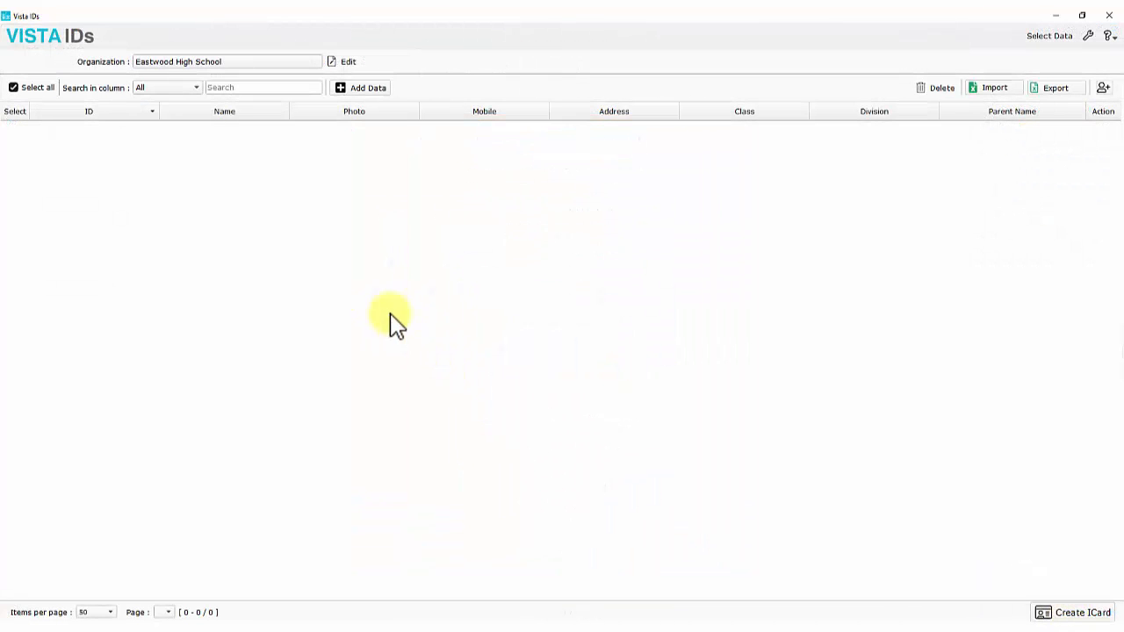
# Begin a new student record, enabling the join date field captioned 'Parent Name'
pyautogui.click(360, 89)
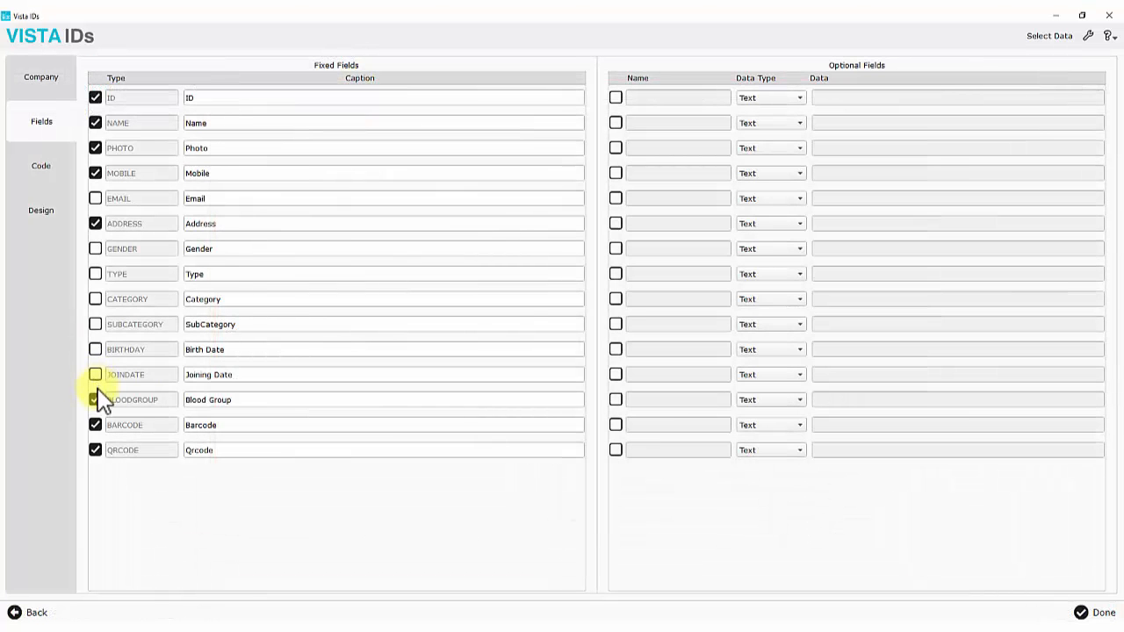
pyautogui.click(240, 399)
pyautogui.moveTo(240, 400); pyautogui.dragTo(186, 375)
pyautogui.click(94, 374)
pyautogui.write('Parent Name')
pyautogui.click(318, 478)
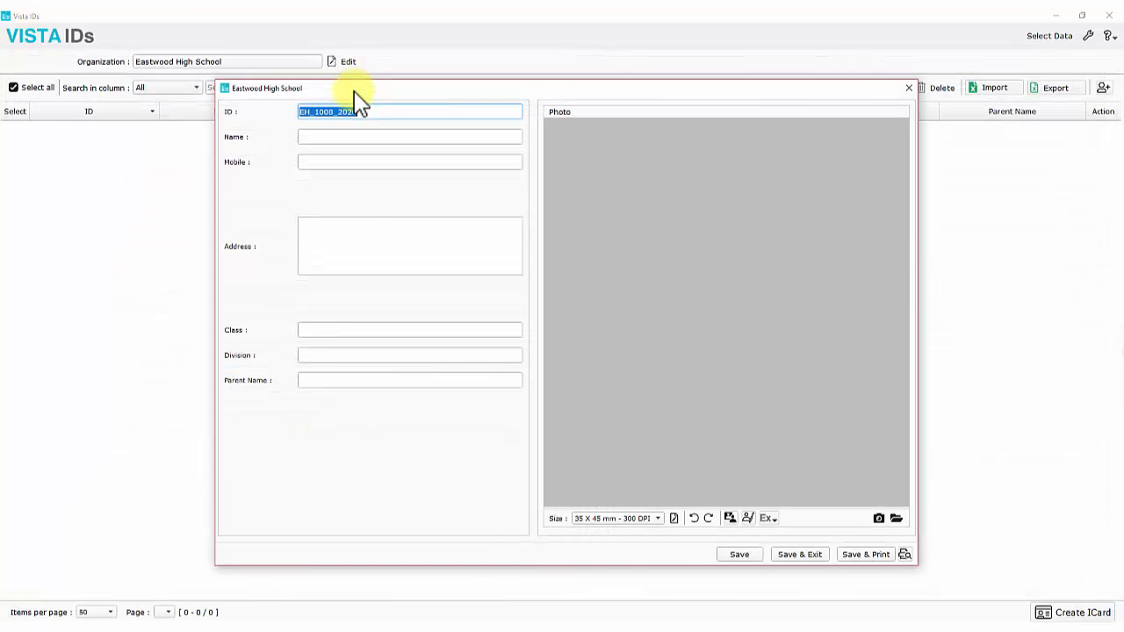
pyautogui.click(349, 136)
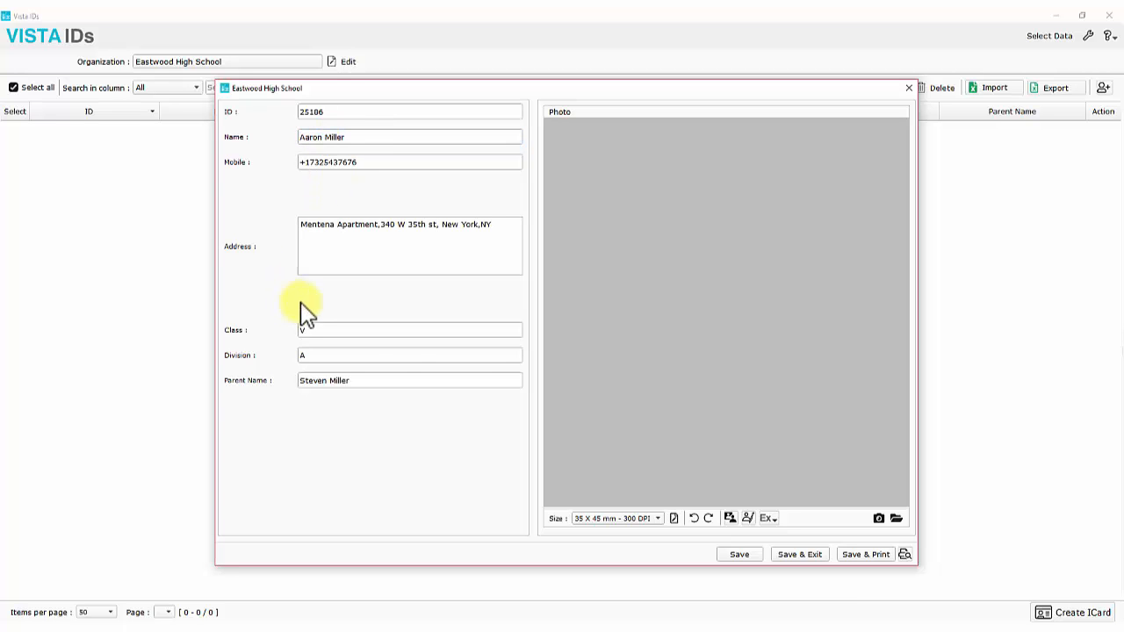
pyautogui.click(895, 518)
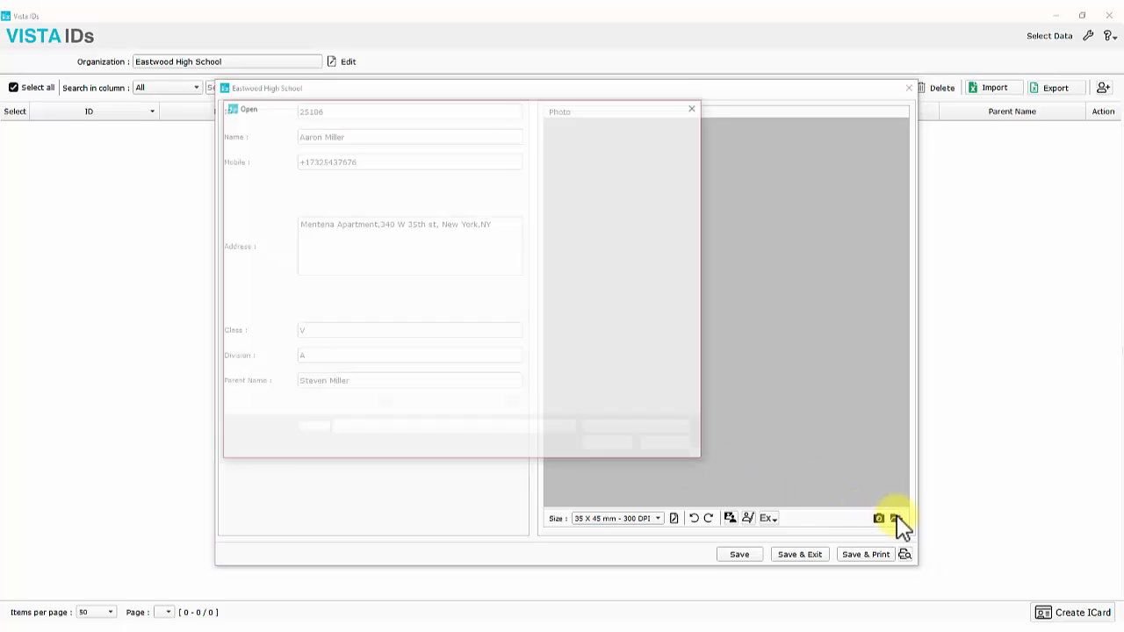
# Load Photo_ (11).jpg as the new student's photo, dismissing the camera capture
pyautogui.click(597, 264)
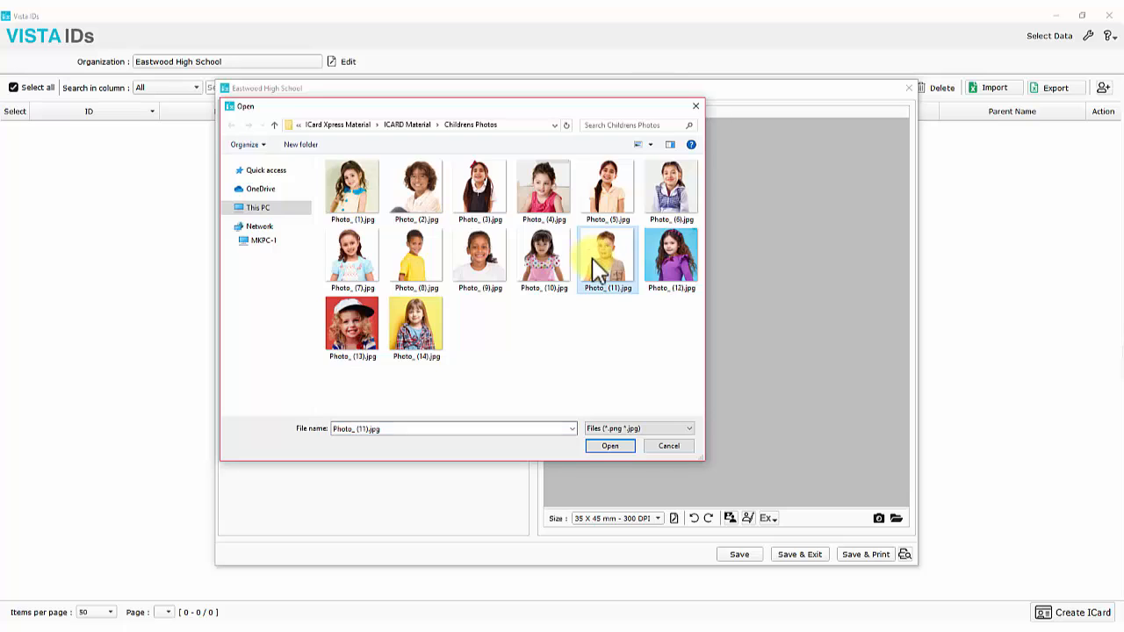
pyautogui.click(609, 446)
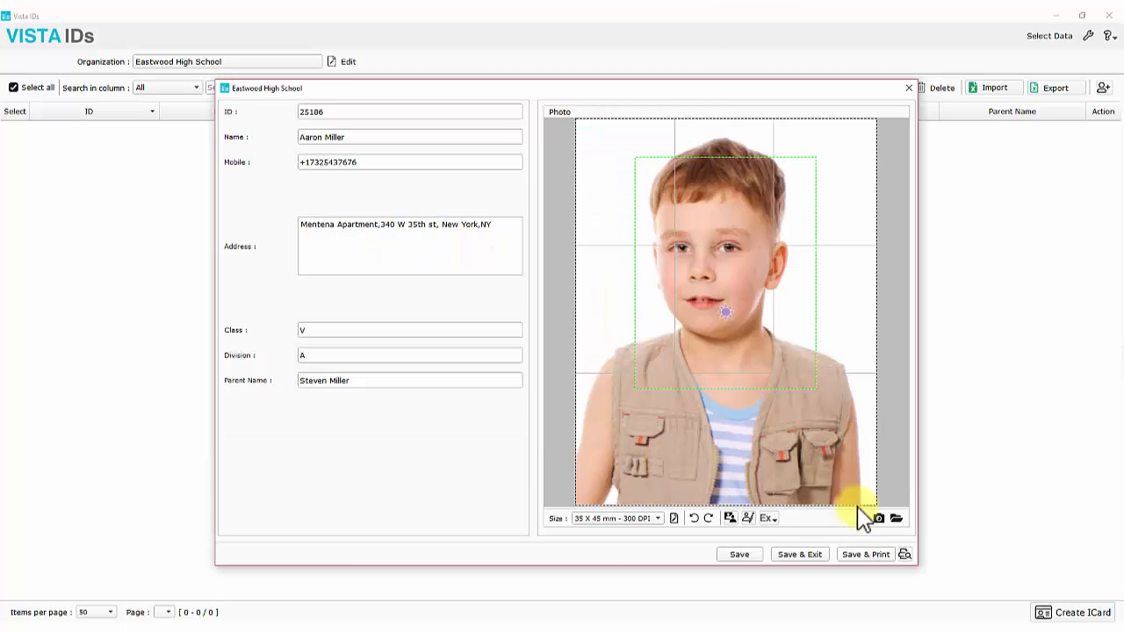
pyautogui.click(878, 518)
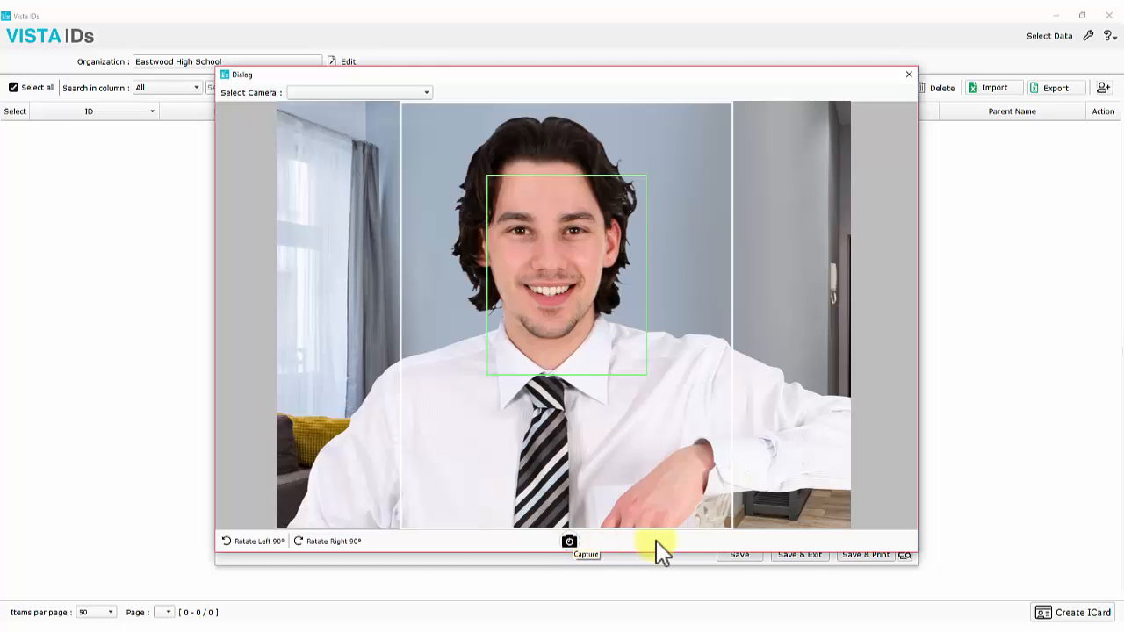
pyautogui.click(908, 74)
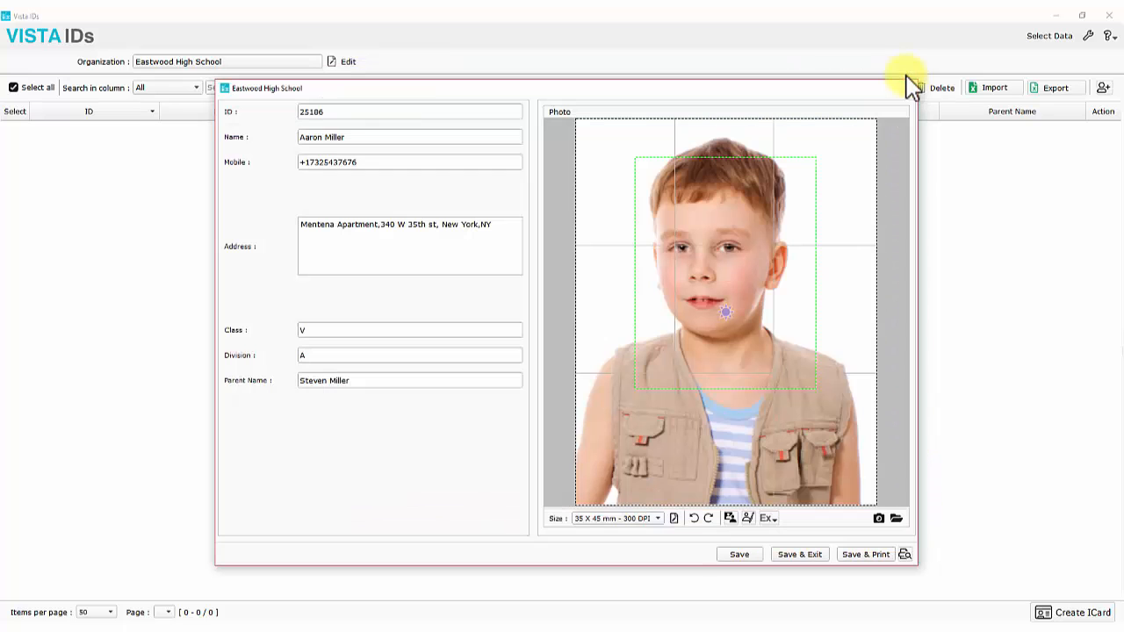
pyautogui.click(657, 518)
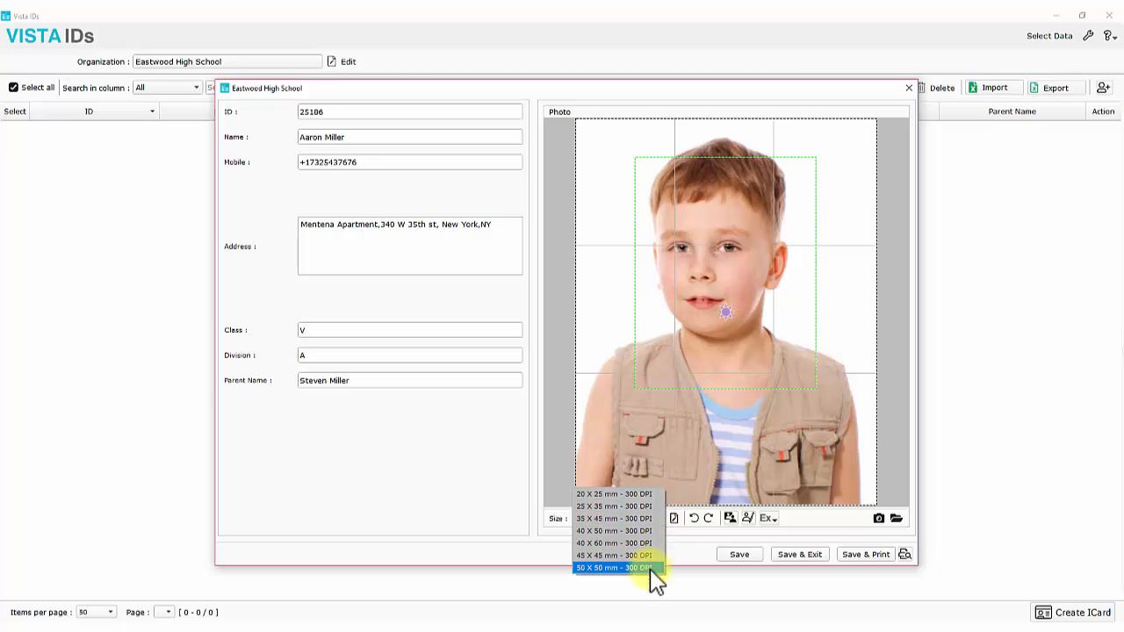
# Apply the 35 X 45 mm - 300 DPI face area to the photo and save the record
pyautogui.click(657, 568)
pyautogui.click(674, 518)
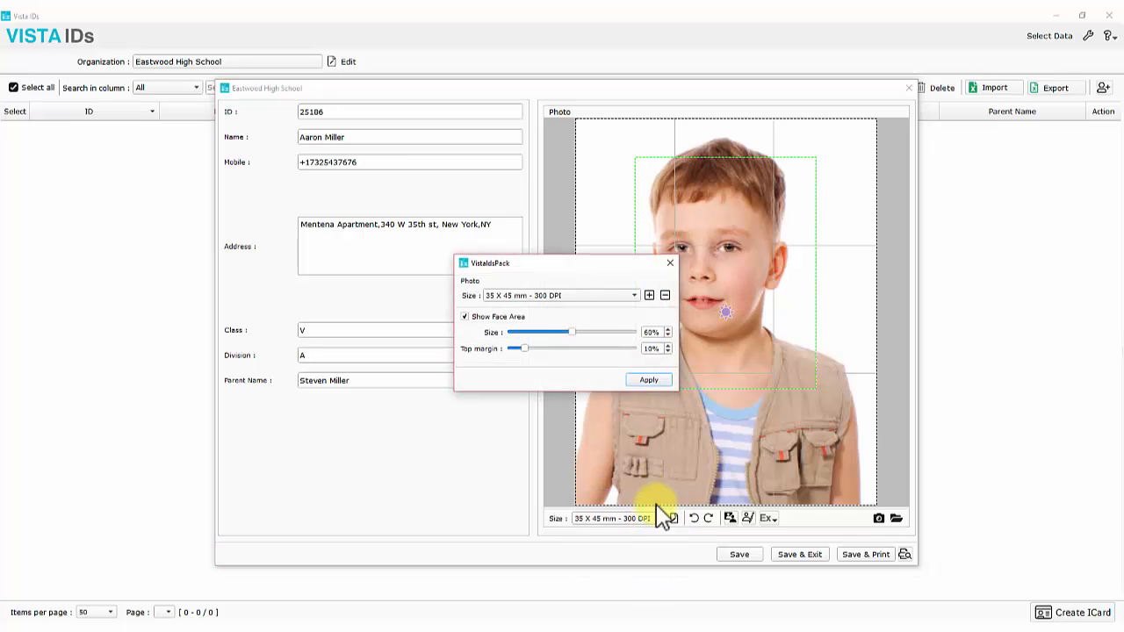
pyautogui.click(590, 296)
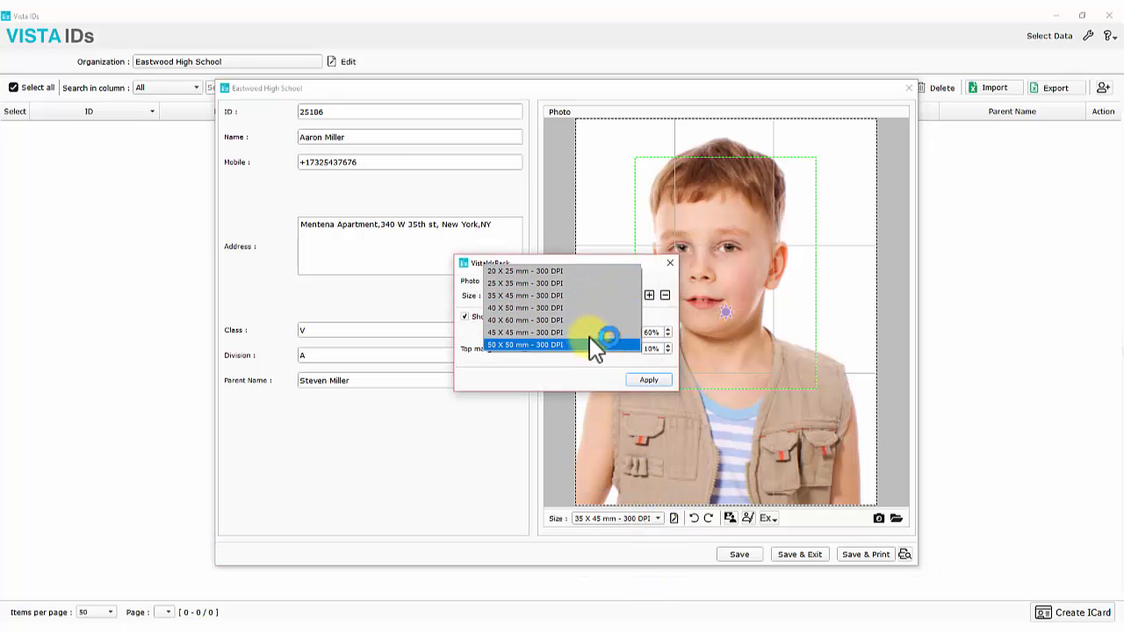
pyautogui.click(583, 295)
pyautogui.click(649, 295)
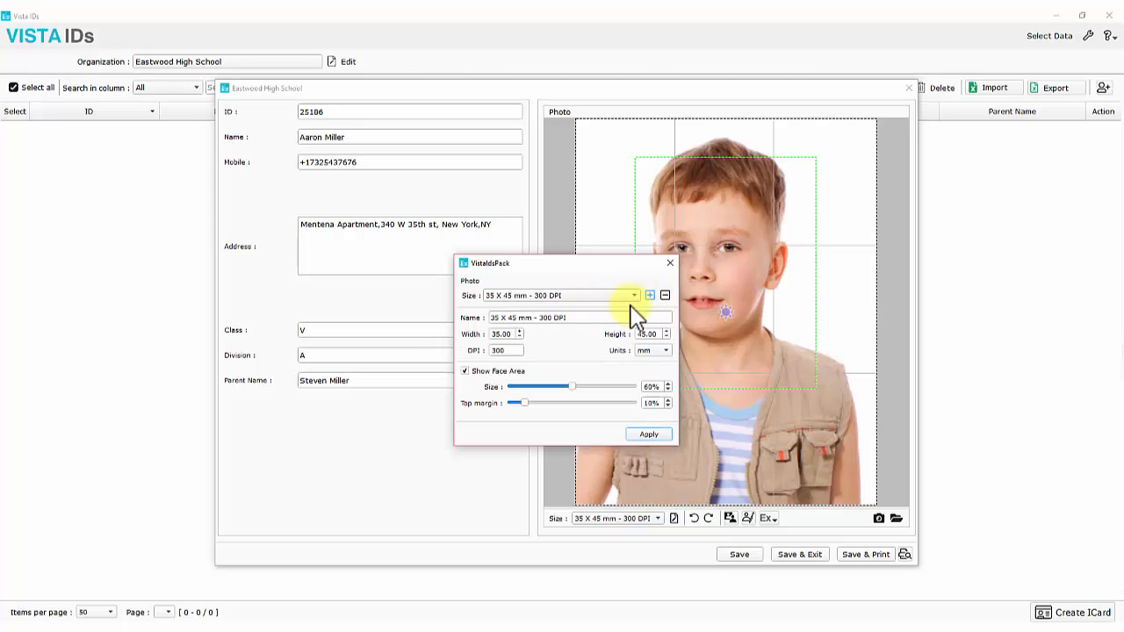
pyautogui.doubleClick(492, 334)
pyautogui.doubleClick(646, 333)
pyautogui.click(664, 435)
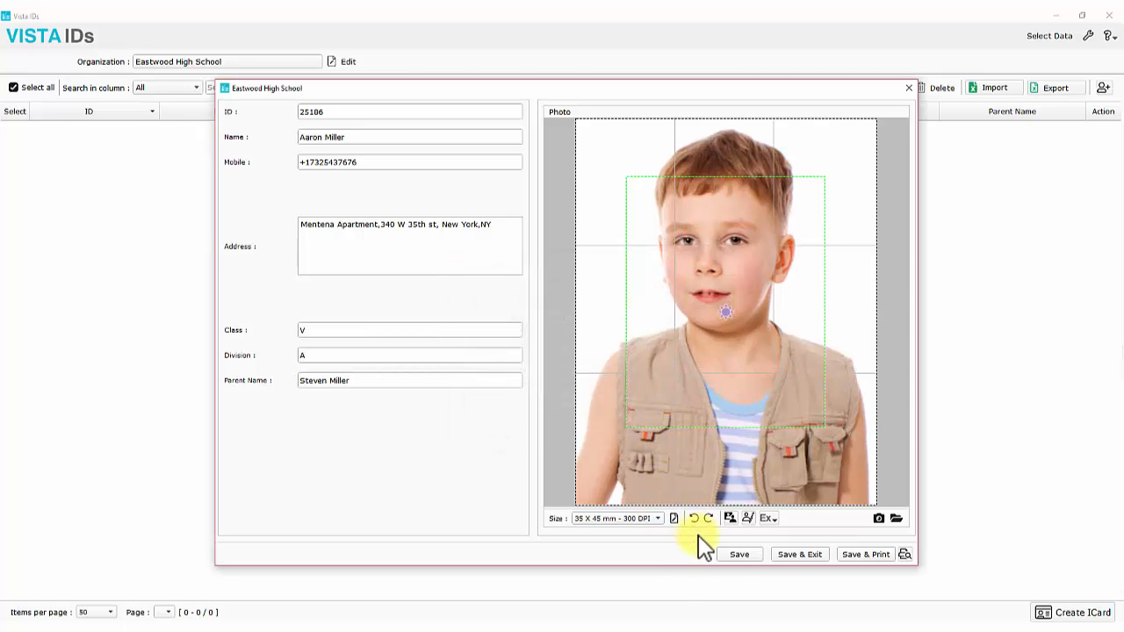
pyautogui.click(737, 556)
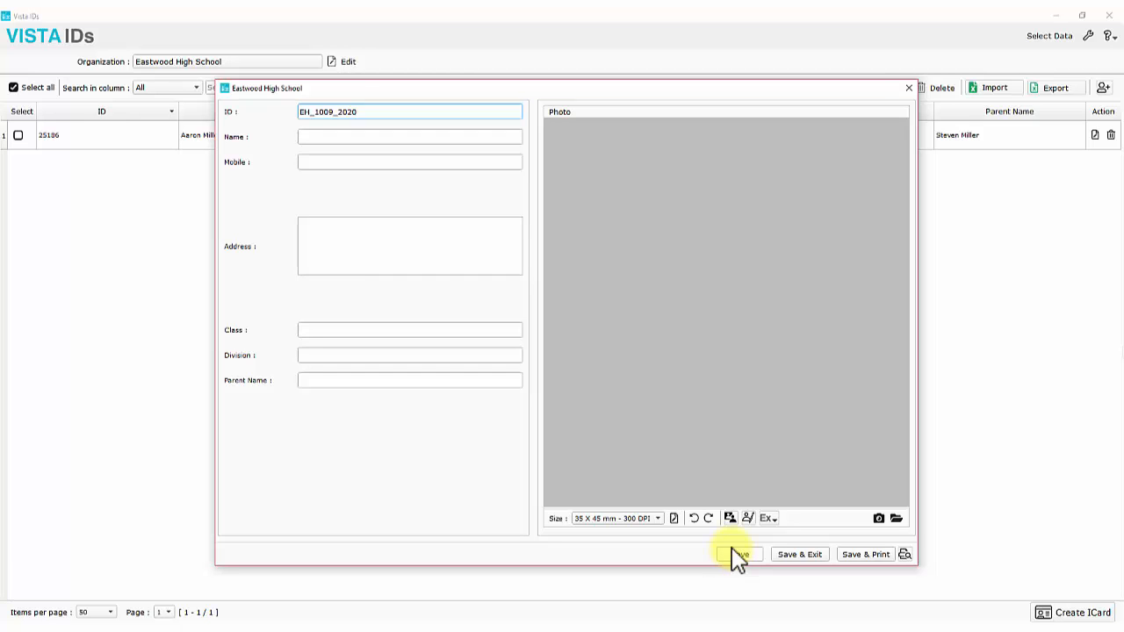
pyautogui.click(790, 556)
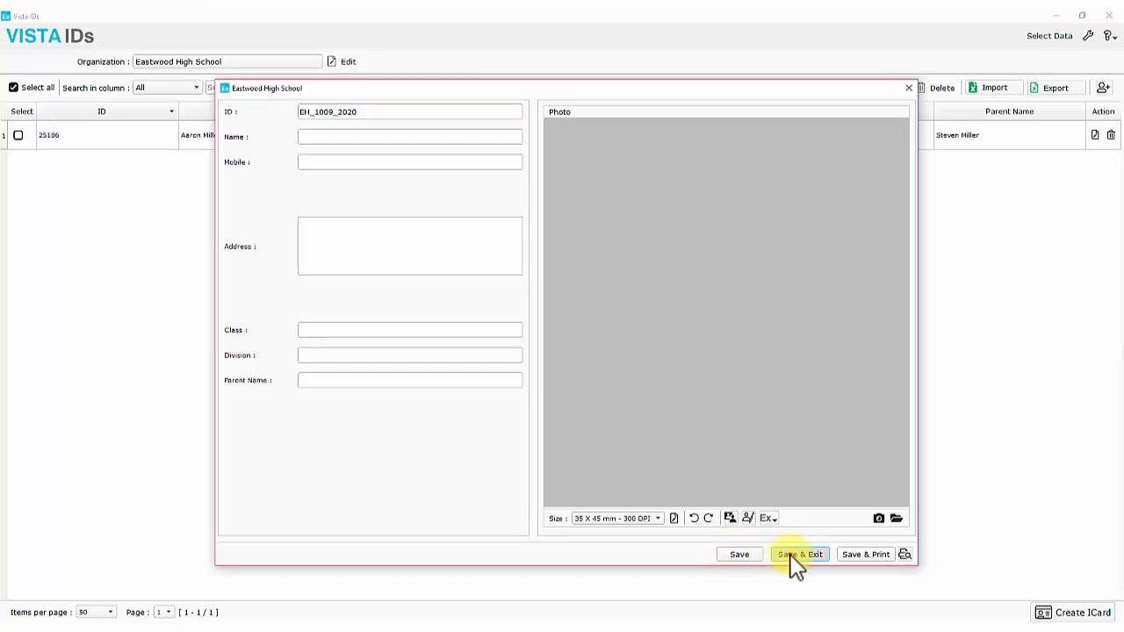